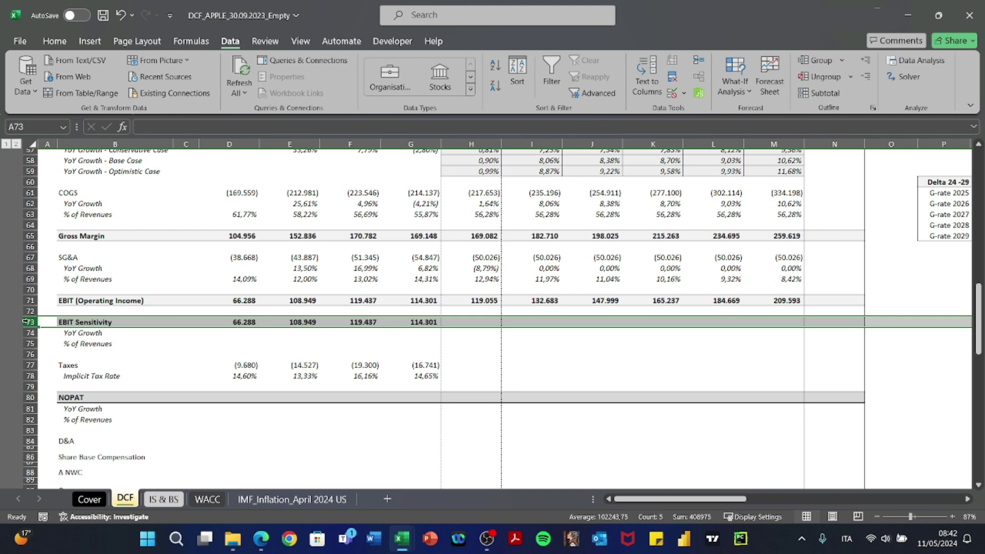
# Calculate the 30/09/2024 EBIT Sensitivity in H73 from EBIT and the EBIT Reduction input with the formula +H71*(1+D30).
pyautogui.click(476, 319)
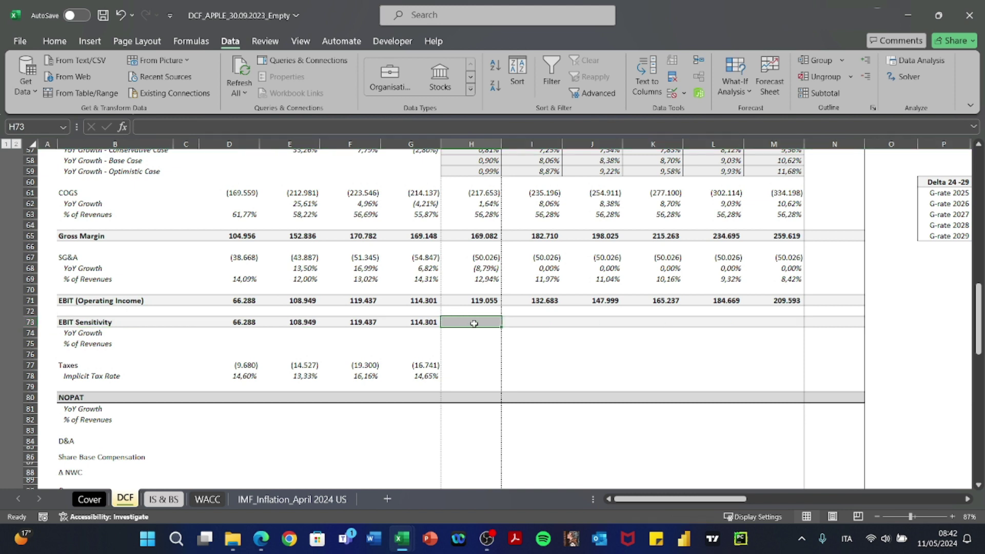
pyautogui.write('+')
pyautogui.press('Up')
pyautogui.press('Up')
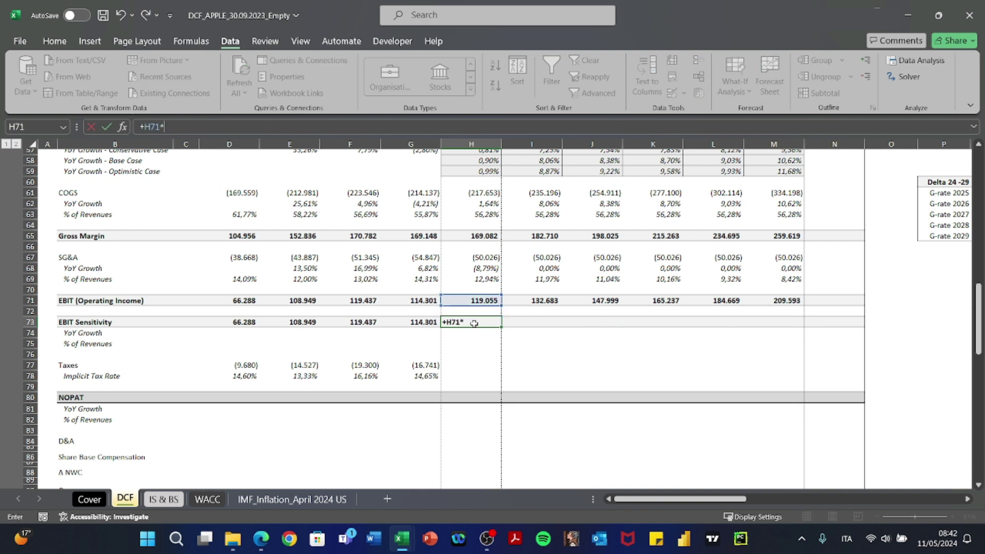
pyautogui.scroll(13, 473, 323)
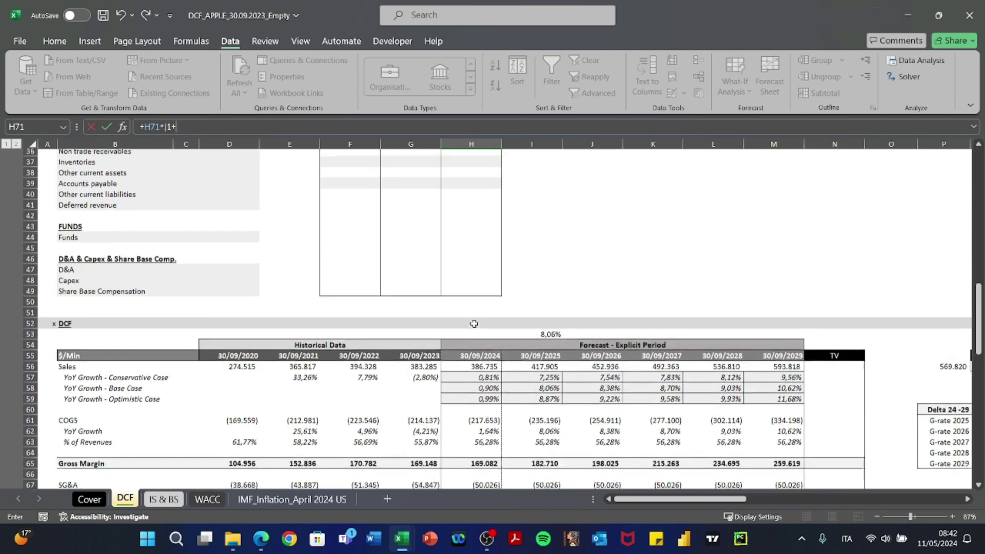
pyautogui.click(83, 291)
pyautogui.press('Up')
pyautogui.press('Right')
pyautogui.press('Right')
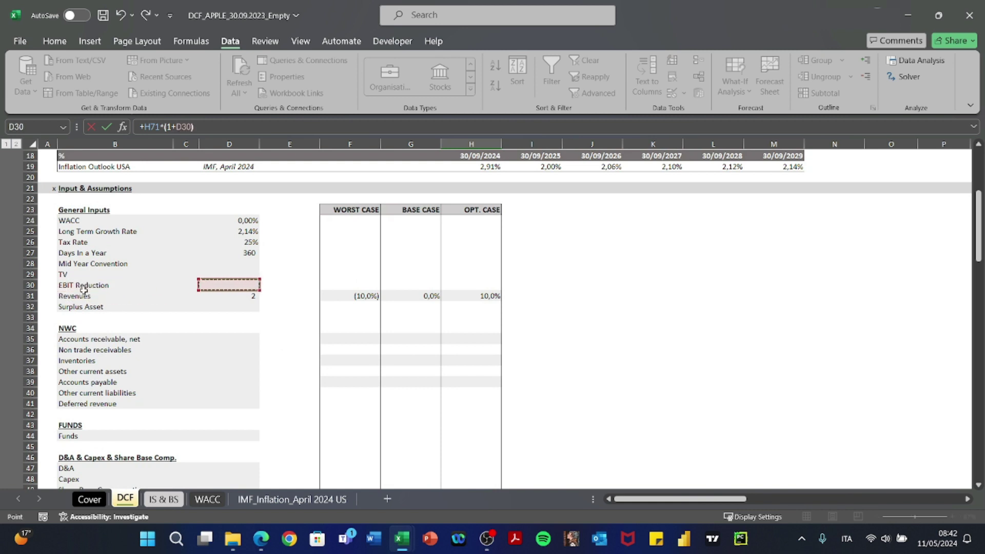
pyautogui.press('Return')
pyautogui.press('Up')
pyautogui.press('F2')
pyautogui.press('Escape')
pyautogui.press('F2')
pyautogui.press('Escape')
pyautogui.press('F2')
pyautogui.press('Escape')
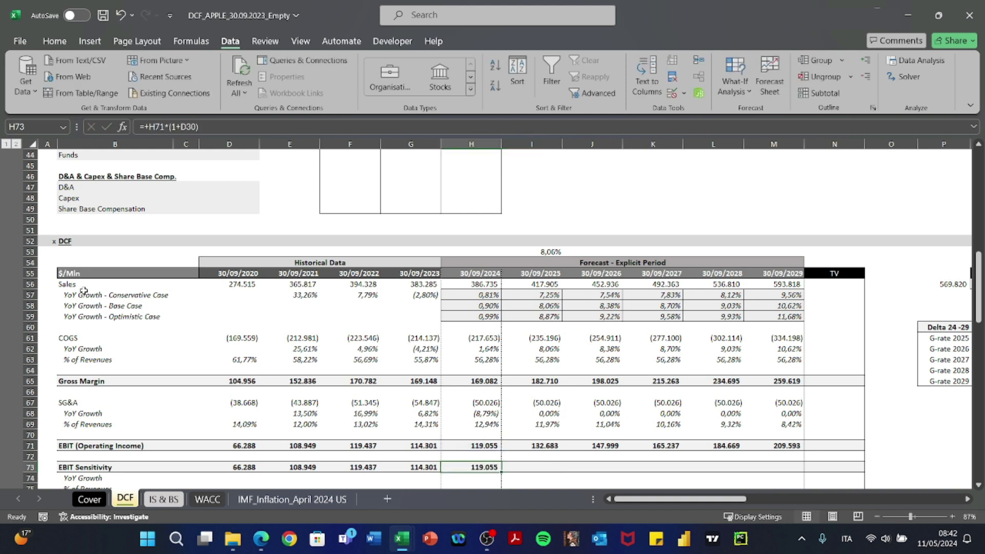
# Set the EBIT Reduction input in D30 to -5%.
pyautogui.scroll(5, 83, 290)
pyautogui.scroll(2, 73, 209)
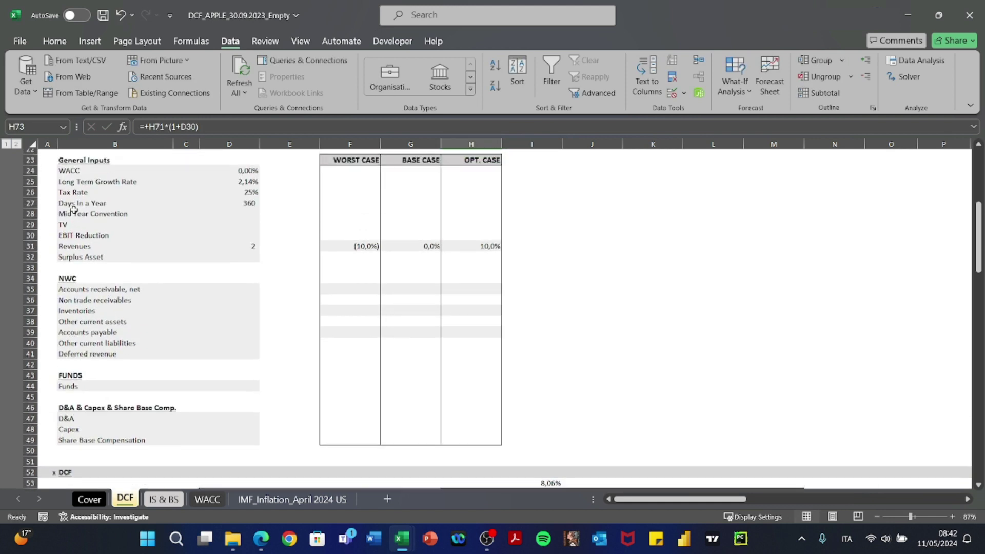
pyautogui.click(80, 236)
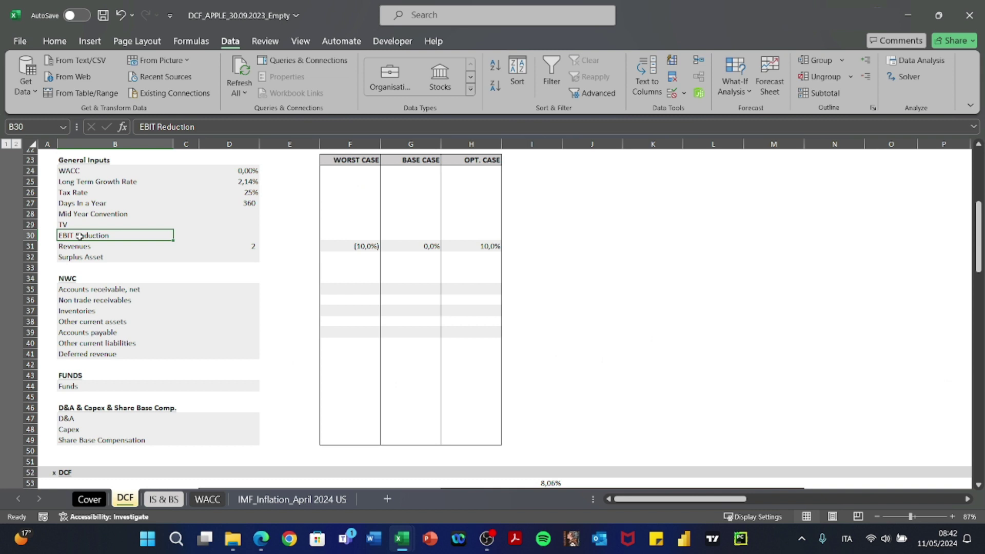
pyautogui.press('Right')
pyautogui.press('Right')
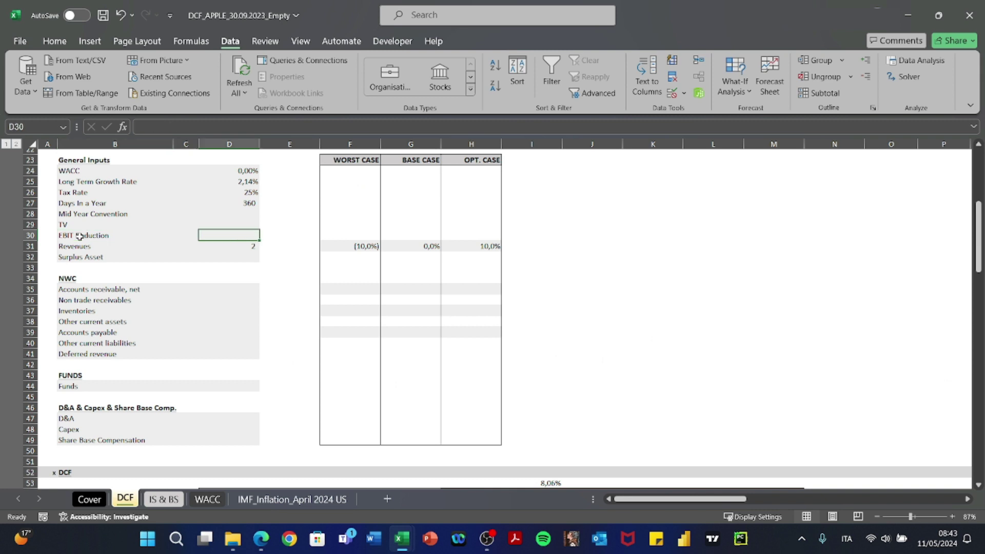
pyautogui.write('=')
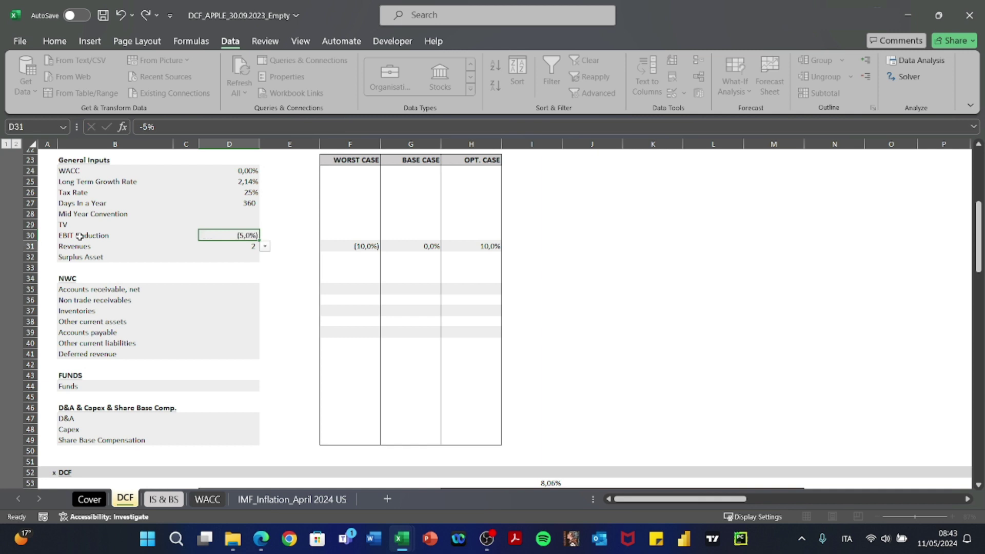
pyautogui.write('5%')
pyautogui.press('Return')
# Examine the EBIT (Operating Income) formulas for 2024 to 2027 and the 30/09/2024 EBIT Sensitivity formula.
pyautogui.scroll(-9, 80, 237)
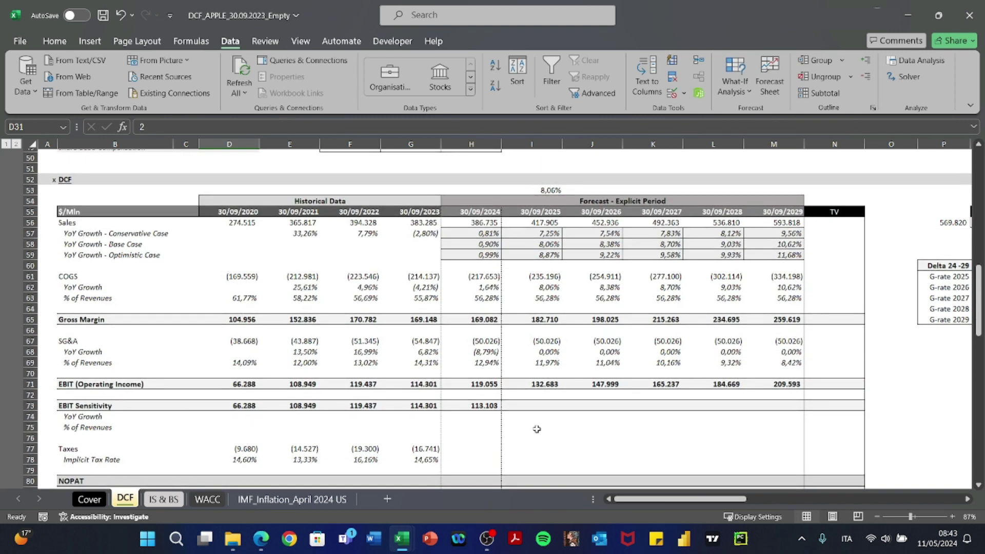
pyautogui.click(473, 385)
pyautogui.press('F2')
pyautogui.press('Tab')
pyautogui.press('F2')
pyautogui.press('Tab')
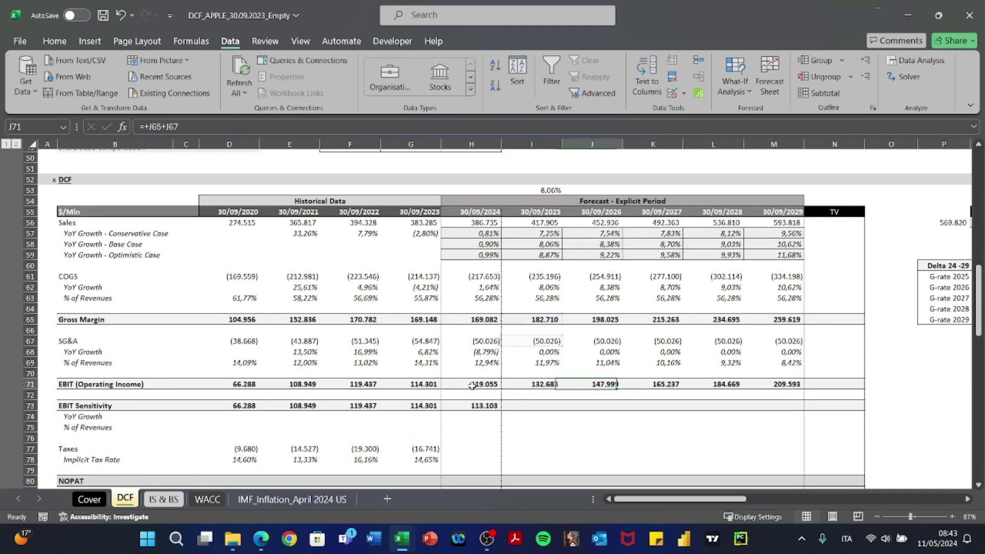
pyautogui.press('F2')
pyautogui.press('Tab')
pyautogui.press('F2')
pyautogui.press('Escape')
pyautogui.press('Left')
pyautogui.press('Left')
pyautogui.press('Left')
pyautogui.press('Down')
pyautogui.press('Down')
pyautogui.press('F2')
pyautogui.press('Escape')
pyautogui.scroll(-2, 471, 385)
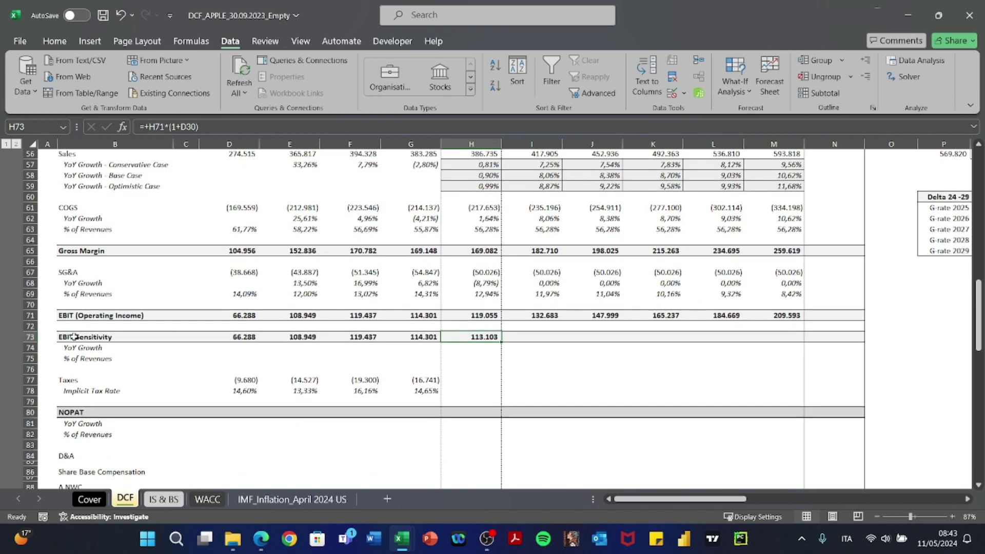
pyautogui.hotkey('ctrl', 'c')
pyautogui.press('Right')
pyautogui.hotkey('shift', 'Right')
pyautogui.hotkey('shift', 'Right')
pyautogui.hotkey('shift', 'Right')
pyautogui.hotkey('shift', 'Left')
pyautogui.hotkey('shift', 'Left')
pyautogui.hotkey('shift', 'Left')
pyautogui.press('Left')
# Make the EBIT Reduction reference absolute ($D$30) in the EBIT Sensitivity formula in H73.
pyautogui.press('F2')
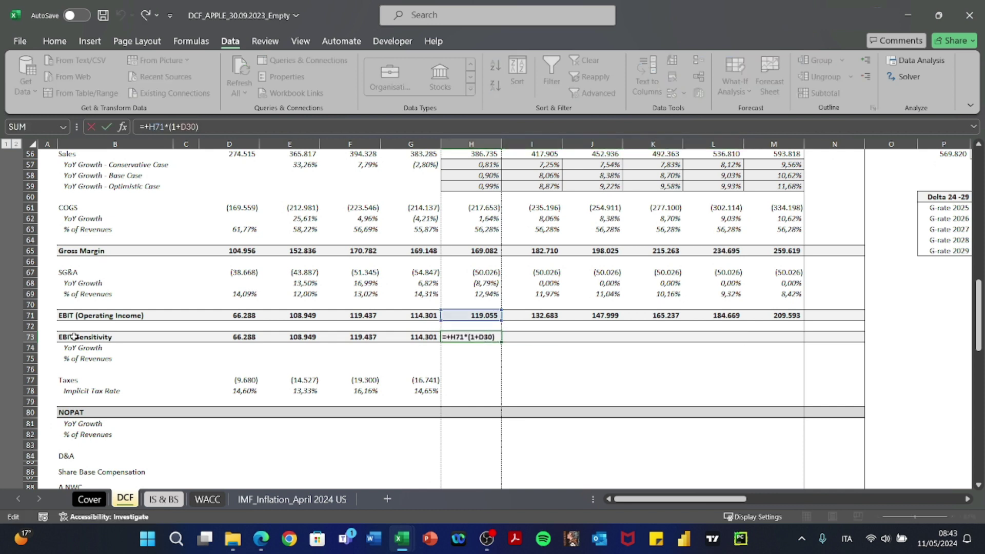
pyautogui.press('Return')
pyautogui.press('Up')
# Copy the 30/09/2024 EBIT Sensitivity formula across the forecast years 2025 to 2029 (I73:M73).
pyautogui.hotkey('ctrl', 'c')
pyautogui.press('Right')
pyautogui.hotkey('shift', 'Right')
pyautogui.hotkey('shift', 'Right')
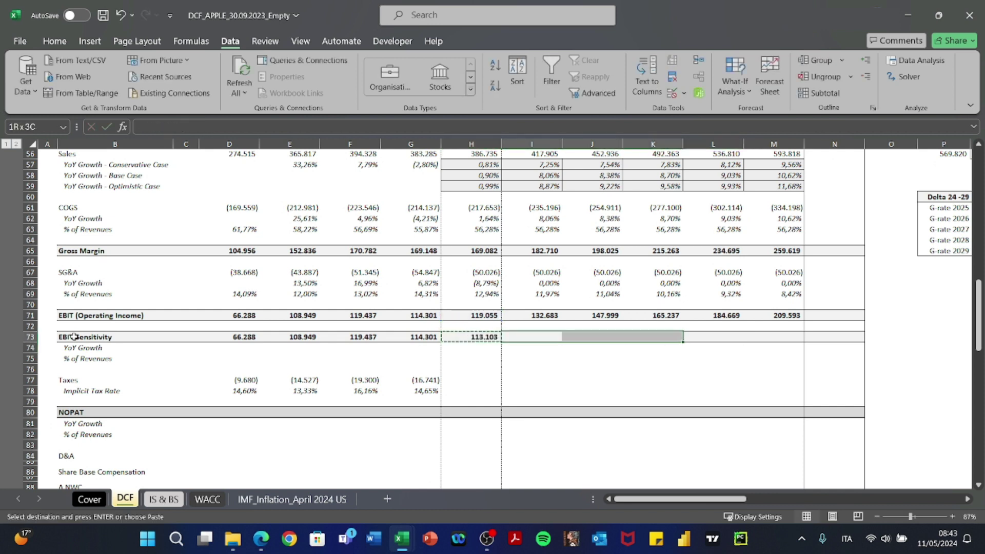
pyautogui.hotkey('shift', 'Right')
pyautogui.hotkey('shift', 'Right')
pyautogui.hotkey('ctrl', 'v')
pyautogui.press('Escape')
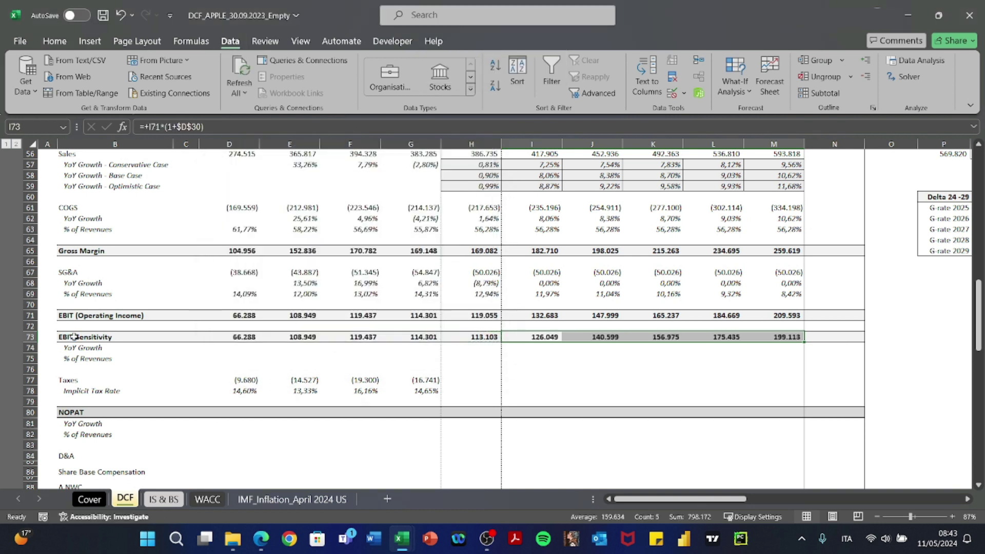
pyautogui.press('Right')
# Clear the EBIT Reduction input in D30.
pyautogui.scroll(13, 124, 304)
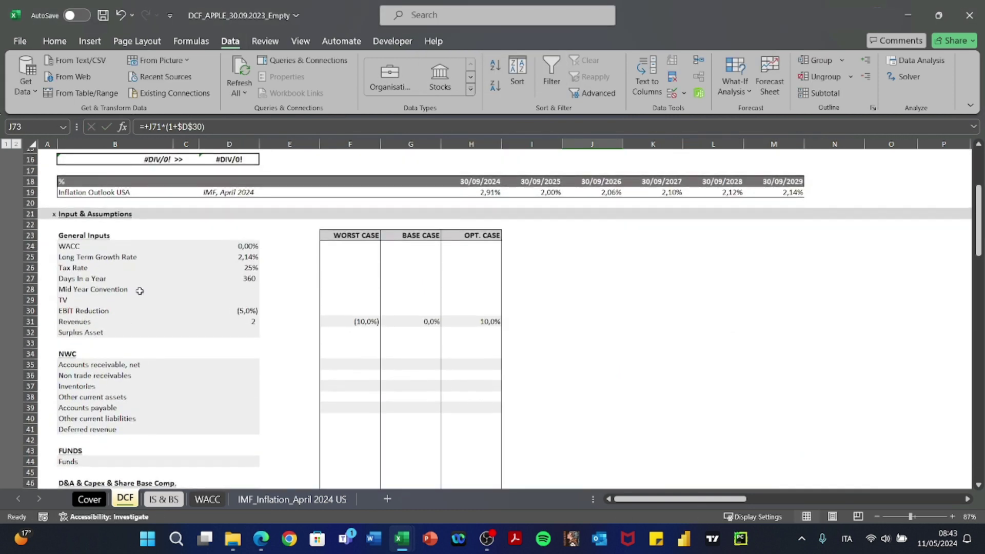
pyautogui.click(87, 308)
pyautogui.press('Right')
pyautogui.press('Right')
pyautogui.write('0')
pyautogui.press('Return')
pyautogui.press('Up')
# Examine the EBIT Reduction input, the forecast section and the list of reduction percentages in AA1:AA5.
pyautogui.scroll(-13, 88, 309)
pyautogui.scroll(-3, 87, 308)
pyautogui.scroll(14, 87, 309)
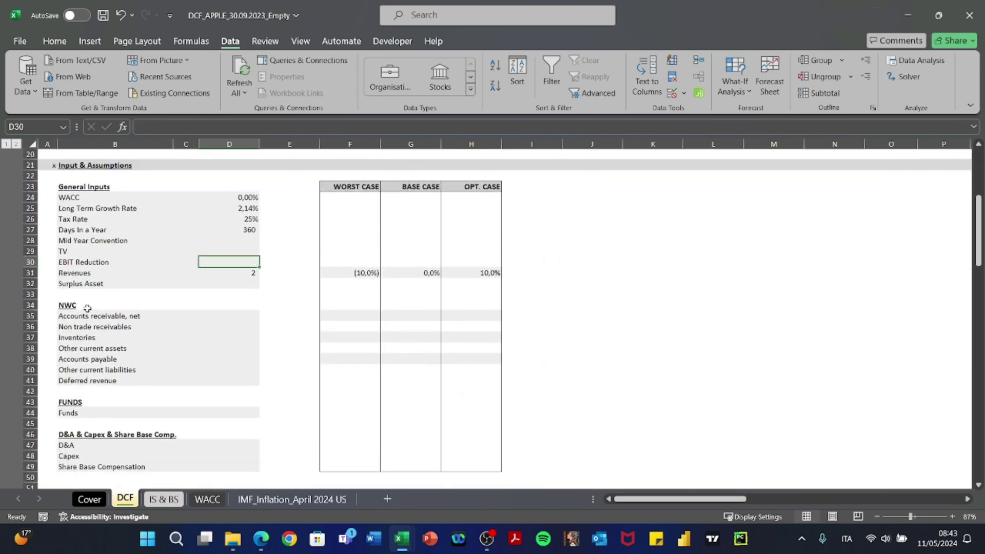
pyautogui.moveTo(68, 262); pyautogui.dragTo(94, 264)
pyautogui.scroll(-9, 423, 400)
pyautogui.scroll(14, 423, 400)
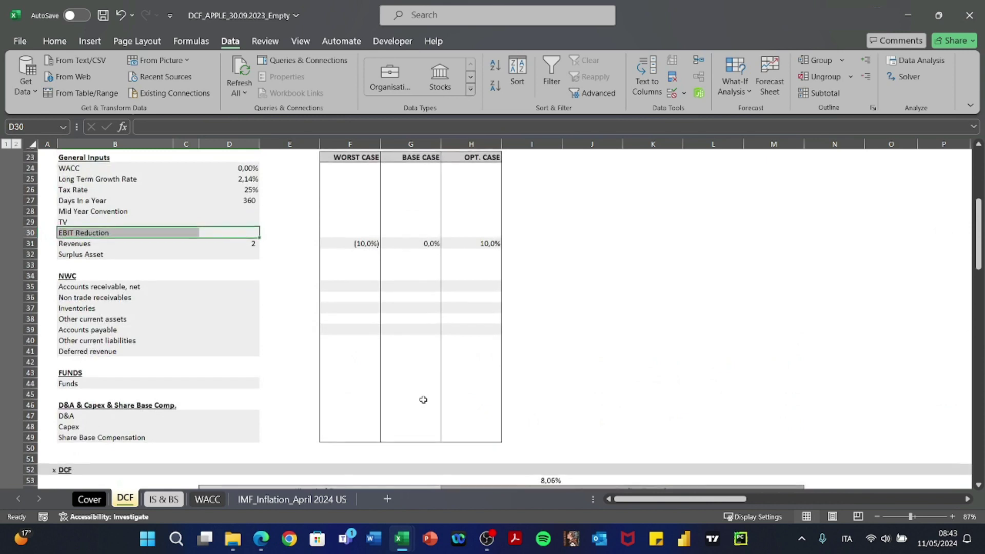
pyautogui.scroll(2, 424, 399)
pyautogui.scroll(-5, 421, 399)
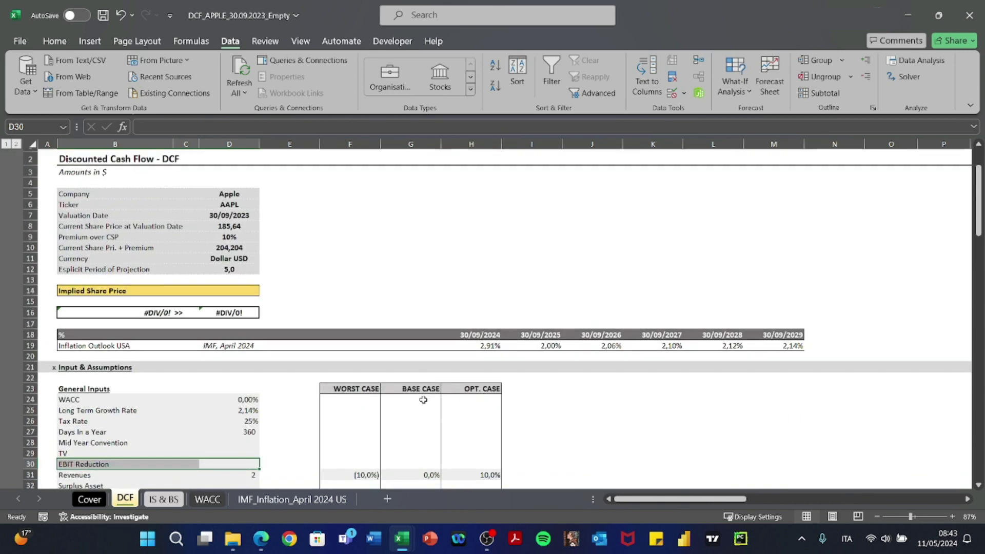
pyautogui.hscroll(5, 580, 280)
pyautogui.scroll(5, 581, 280)
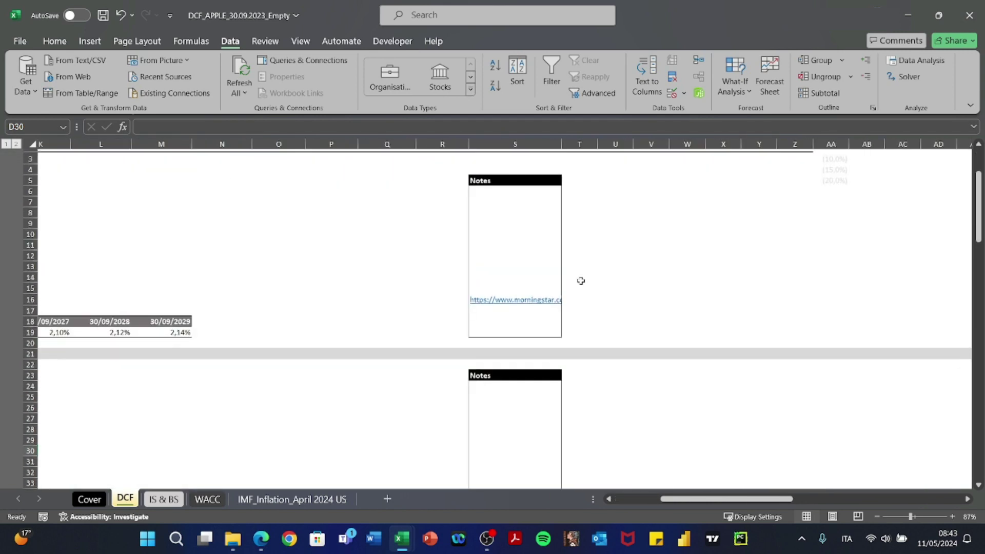
pyautogui.moveTo(824, 156); pyautogui.dragTo(825, 205)
pyautogui.hscroll(-5, 647, 330)
pyautogui.scroll(-4, 648, 328)
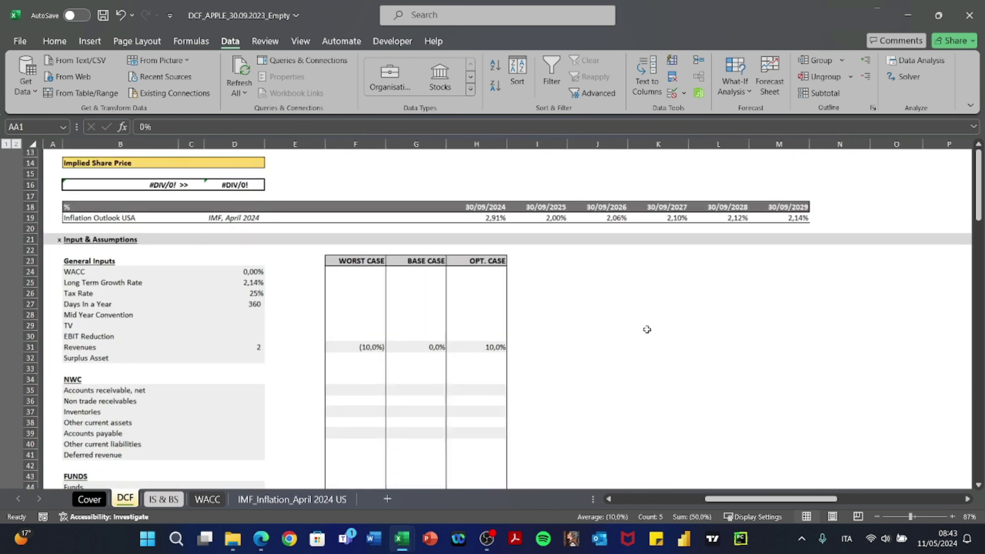
# Open the data validation settings for the EBIT Reduction cell D30.
pyautogui.click(242, 338)
pyautogui.hotkey('alt', 'a')
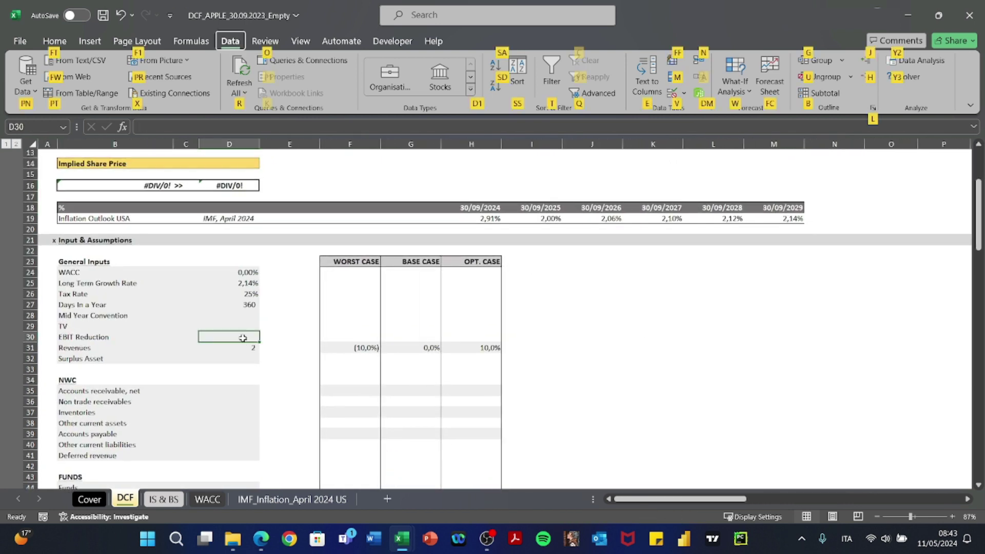
pyautogui.press('v')
pyautogui.press('v')
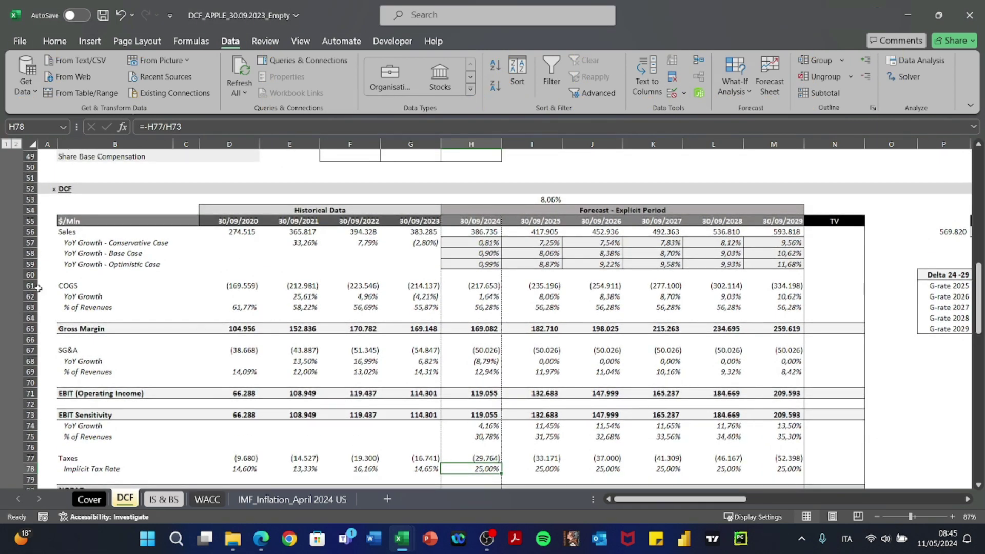
pyautogui.moveTo(30, 285); pyautogui.dragTo(30, 372)
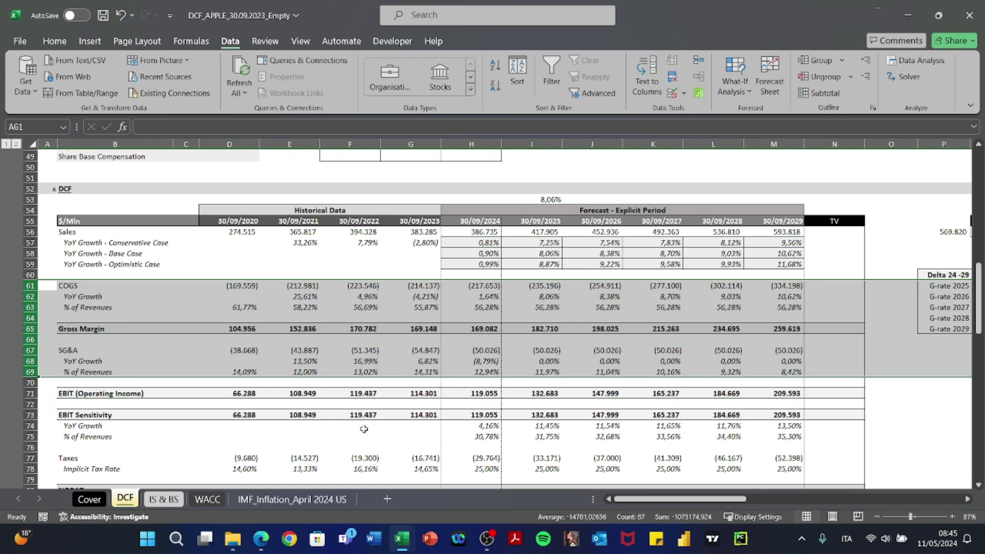
# Calculate the 30/09/2024 NOPAT in H80 as EBIT Sensitivity plus the negative Taxes with the formula +H73+H77.
pyautogui.scroll(-2, 375, 432)
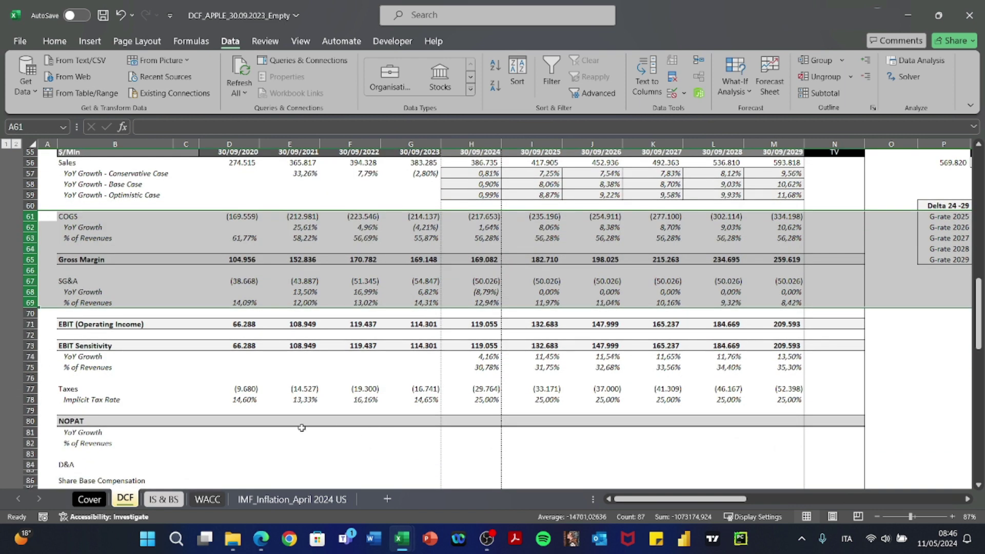
pyautogui.click(480, 421)
pyautogui.write('+')
pyautogui.press('Up')
pyautogui.press('Up')
pyautogui.press('Up')
pyautogui.press('Up')
pyautogui.press('Up')
pyautogui.press('Up')
pyautogui.press('Up')
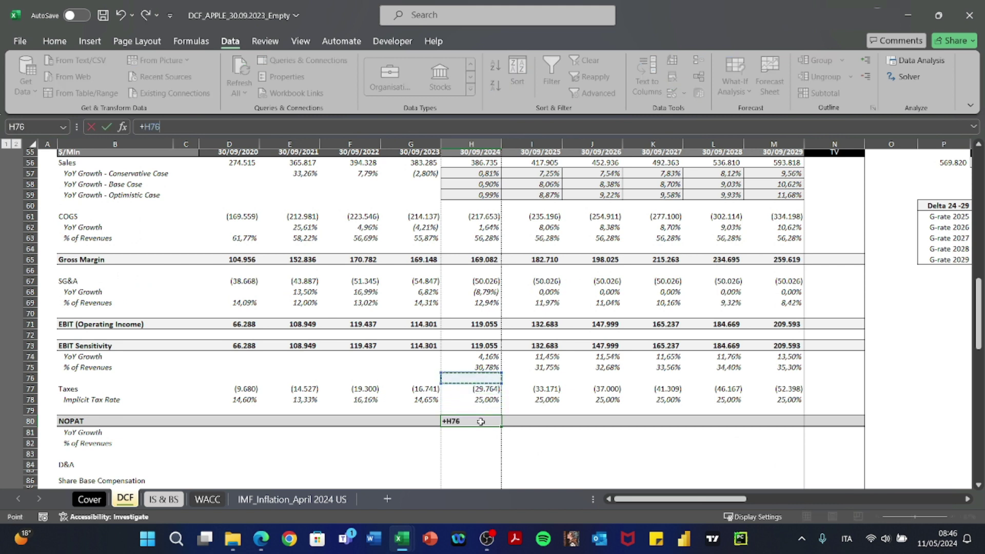
pyautogui.write('+')
pyautogui.press('Up')
pyautogui.press('Up')
pyautogui.press('Up')
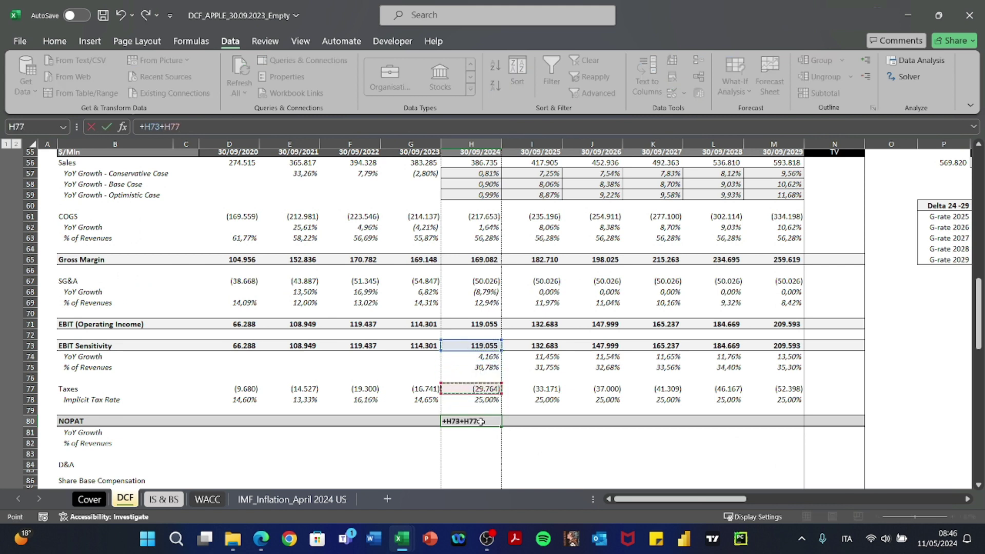
pyautogui.press('Return')
# Copy the 30/09/2024 NOPAT formula across the forecast years 2025 to 2029 (I80:M80).
pyautogui.press('Up')
pyautogui.hotkey('ctrl', 'c')
pyautogui.press('Right')
pyautogui.hotkey('shift', 'Right')
pyautogui.hotkey('shift', 'Right')
pyautogui.hotkey('shift', 'Right')
pyautogui.hotkey('shift', 'Right')
pyautogui.hotkey('ctrl', 'v')
pyautogui.press('Escape')
pyautogui.hotkey('alt', 'Tab')
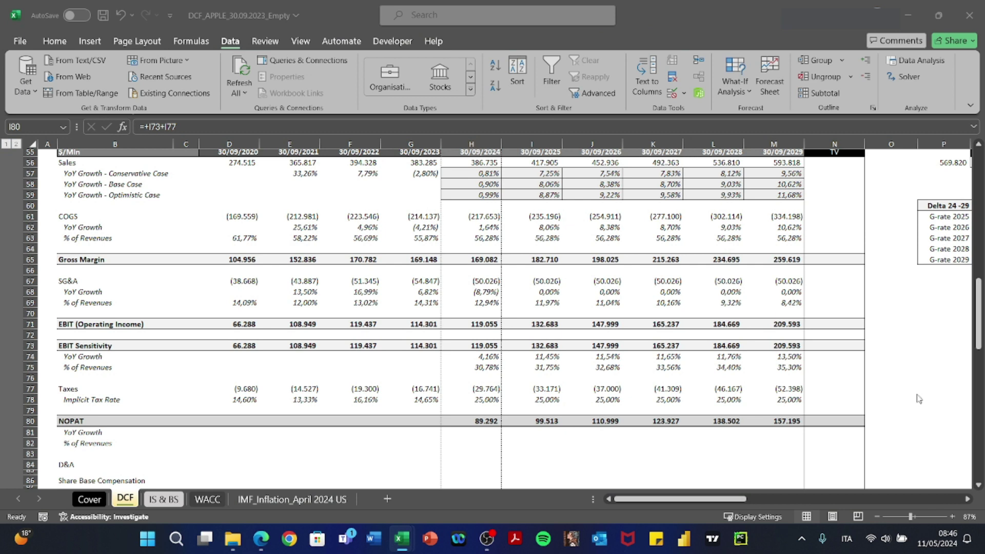
pyautogui.hotkey('alt', 'Tab')
# Copy the EBIT Sensitivity YoY Growth formulas in H74:M74 to the YoY Growth row under NOPAT, starting at H81.
pyautogui.scroll(-2, 470, 433)
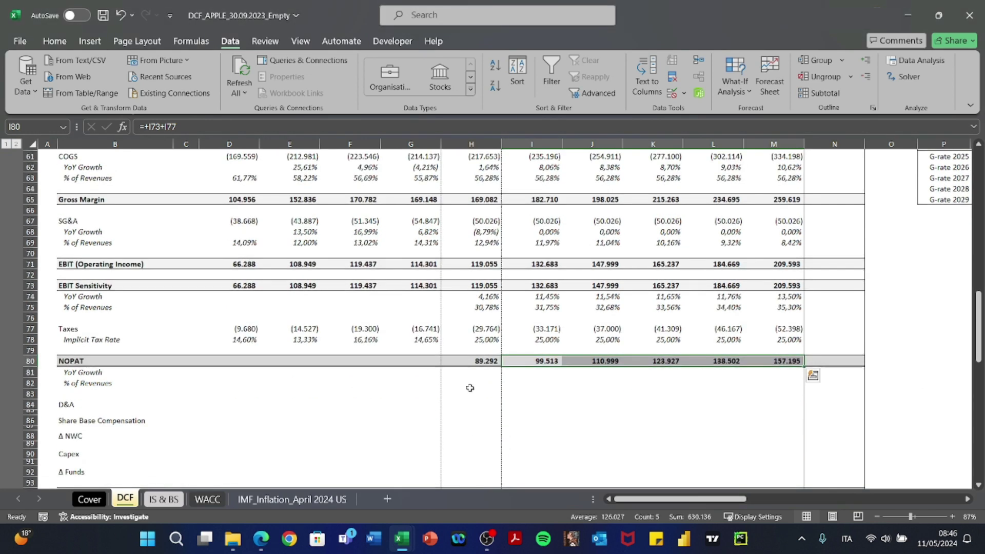
pyautogui.click(467, 376)
pyautogui.press('Up')
pyautogui.press('Up')
pyautogui.press('Up')
pyautogui.press('Up')
pyautogui.press('Up')
pyautogui.press('Up')
pyautogui.press('Up')
pyautogui.press('F2')
pyautogui.press('Return')
pyautogui.press('Up')
pyautogui.hotkey('ctrl', 'shift', 'Right')
pyautogui.hotkey('ctrl', 'c')
pyautogui.press('Down')
pyautogui.press('Down')
pyautogui.press('Down')
pyautogui.press('Down')
pyautogui.press('Down')
pyautogui.press('Down')
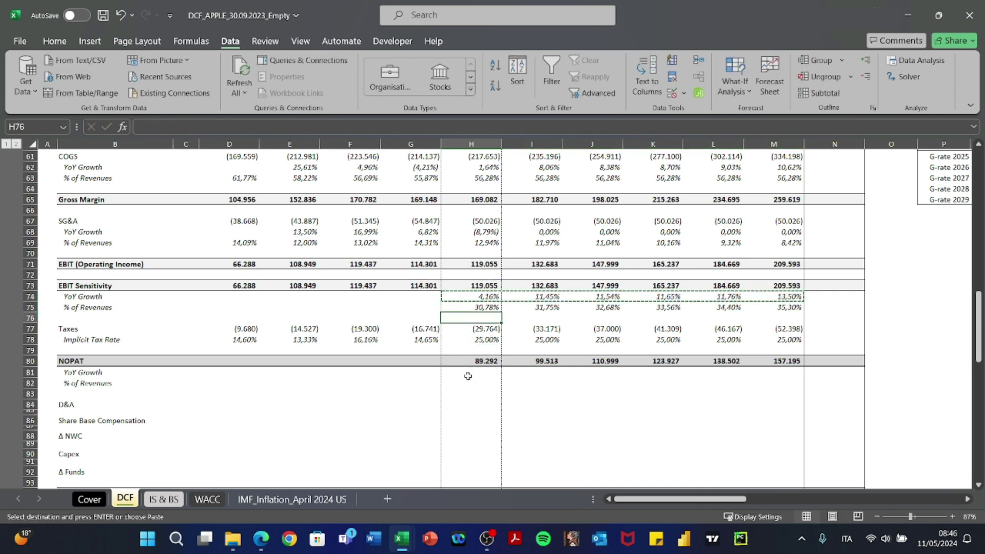
pyautogui.press('Down')
pyautogui.hotkey('ctrl', 'v')
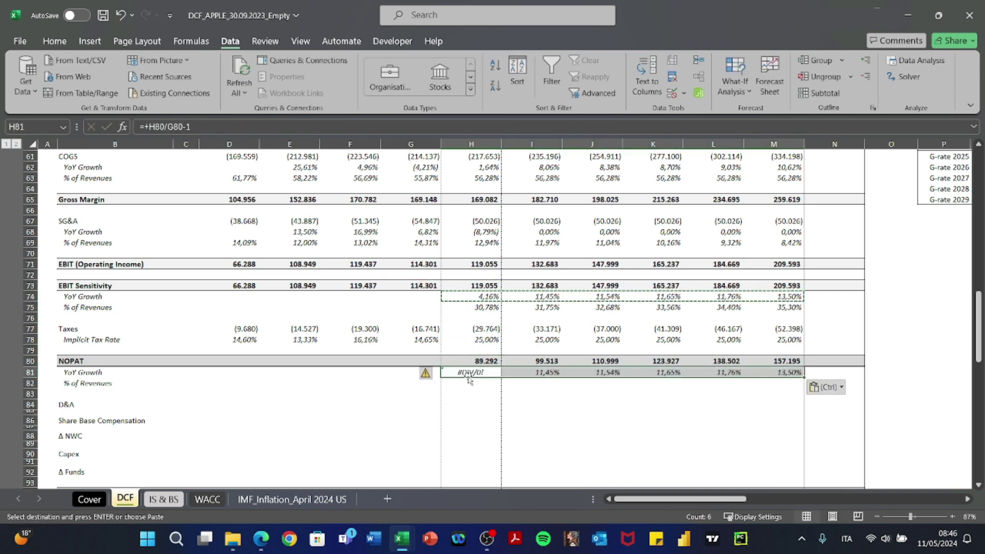
# Clear the 30/09/2024 NOPAT YoY Growth formula in H81.
pyautogui.press('F2')
pyautogui.press('Escape')
pyautogui.press('Delete')
# Anchor the revenue row in the 30/09/2024 EBIT Sensitivity % of Revenues formula in H75, making it =+H73/H$56.
pyautogui.press('Up')
pyautogui.press('Up')
pyautogui.press('Up')
pyautogui.press('Up')
pyautogui.press('Up')
pyautogui.press('Up')
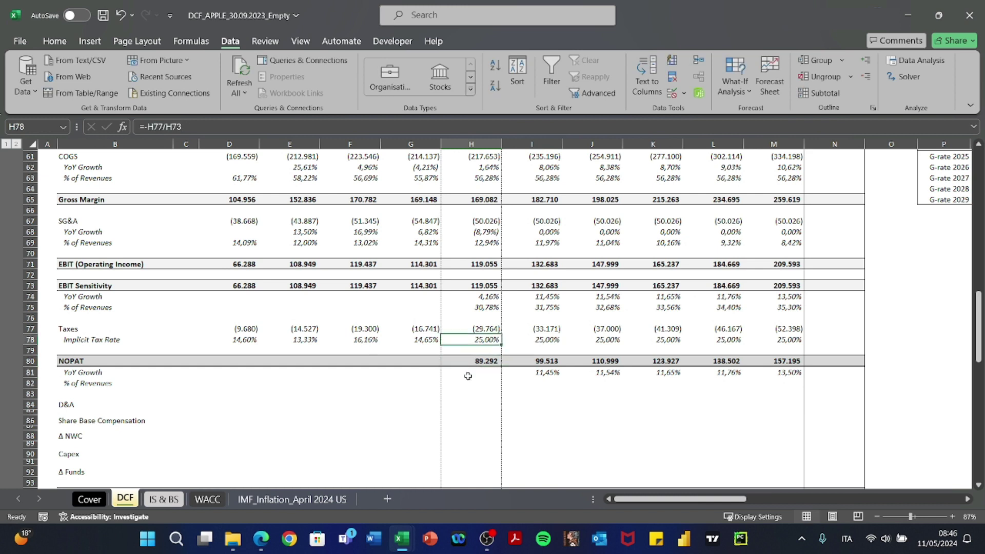
pyautogui.press('F2')
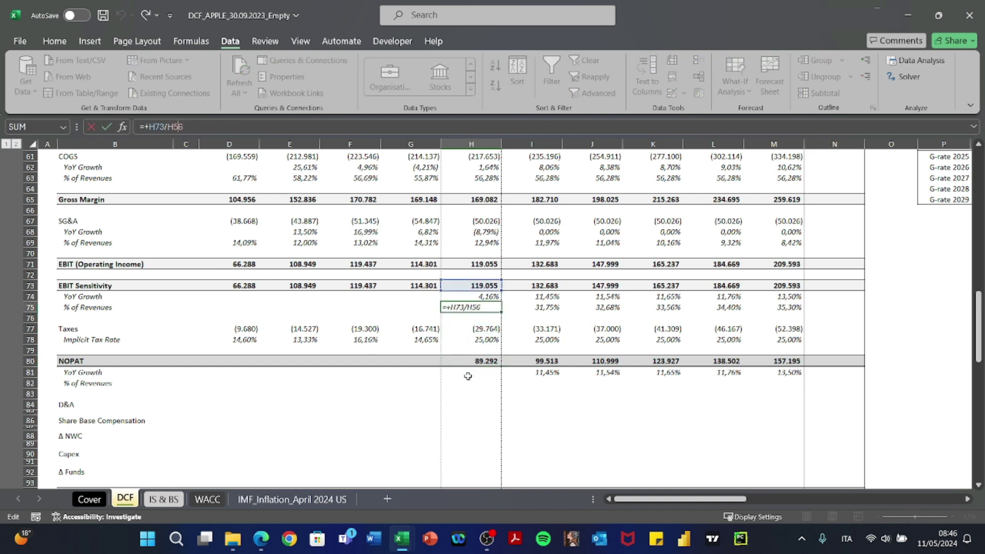
pyautogui.press('Return')
pyautogui.press('Up')
# Copy the anchored % of Revenues formula in H75 across the forecast years 2025 to 2029 (I75:M75).
pyautogui.hotkey('ctrl', 'c')
pyautogui.press('Right')
pyautogui.hotkey('shift', 'Right')
pyautogui.hotkey('shift', 'Right')
pyautogui.hotkey('shift', 'Right')
pyautogui.hotkey('shift', 'Right')
pyautogui.hotkey('ctrl', 'alt', 'v')
pyautogui.press('Return')
# Check the copied EBIT Sensitivity % of Revenues formulas in row 75 for the correct revenue reference.
pyautogui.press('Left')
pyautogui.press('F2')
pyautogui.press('Escape')
pyautogui.press('Right')
pyautogui.press('Right')
pyautogui.press('Right')
pyautogui.press('Right')
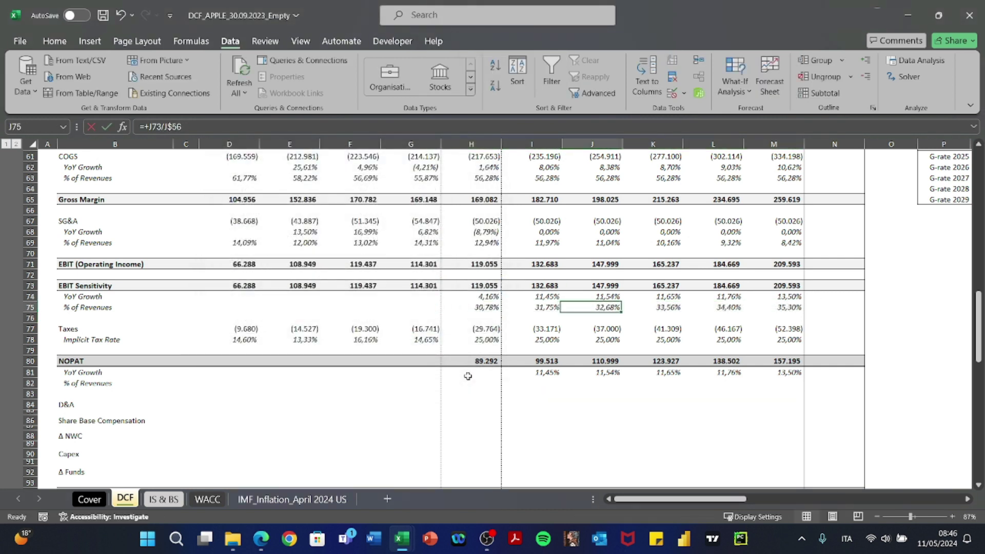
pyautogui.press('F2')
pyautogui.press('Escape')
pyautogui.press('Right')
pyautogui.press('F2')
pyautogui.press('Escape')
pyautogui.press('Left')
pyautogui.press('Left')
pyautogui.press('Left')
pyautogui.press('Left')
pyautogui.press('Left')
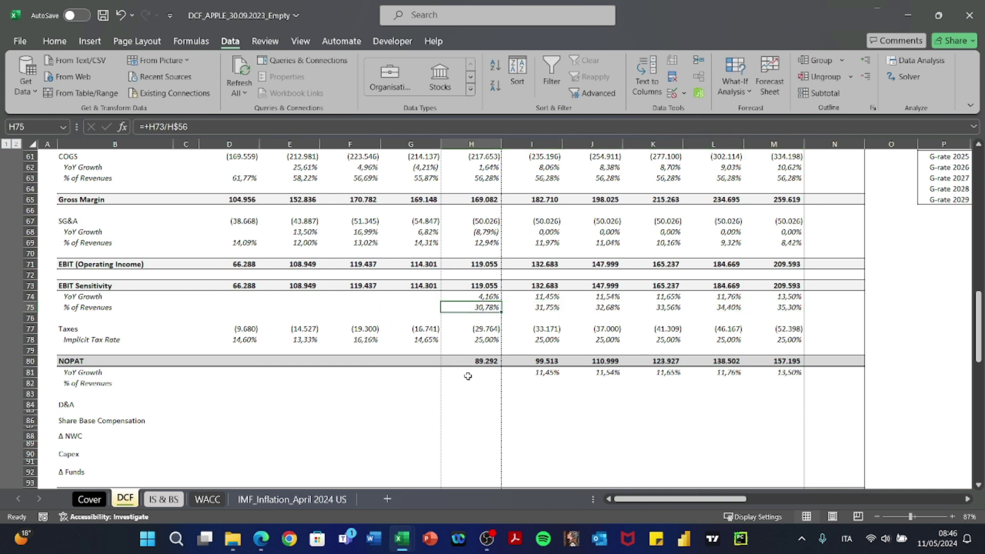
# Copy the EBIT Sensitivity % of Revenues formulas in H75:M75 to the % of Revenues row under NOPAT, starting at H82.
pyautogui.hotkey('ctrl', 'shift', 'Right')
pyautogui.hotkey('ctrl', 'c')
pyautogui.press('Down')
pyautogui.press('Down')
pyautogui.press('Down')
pyautogui.press('Down')
pyautogui.press('Down')
pyautogui.press('Down')
pyautogui.press('Down')
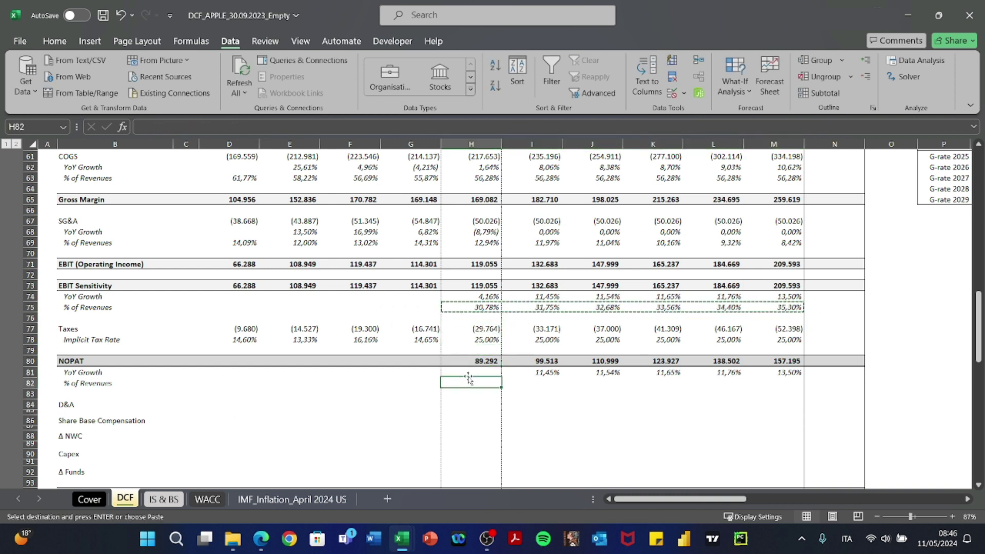
pyautogui.hotkey('ctrl', 'v')
pyautogui.press('Left')
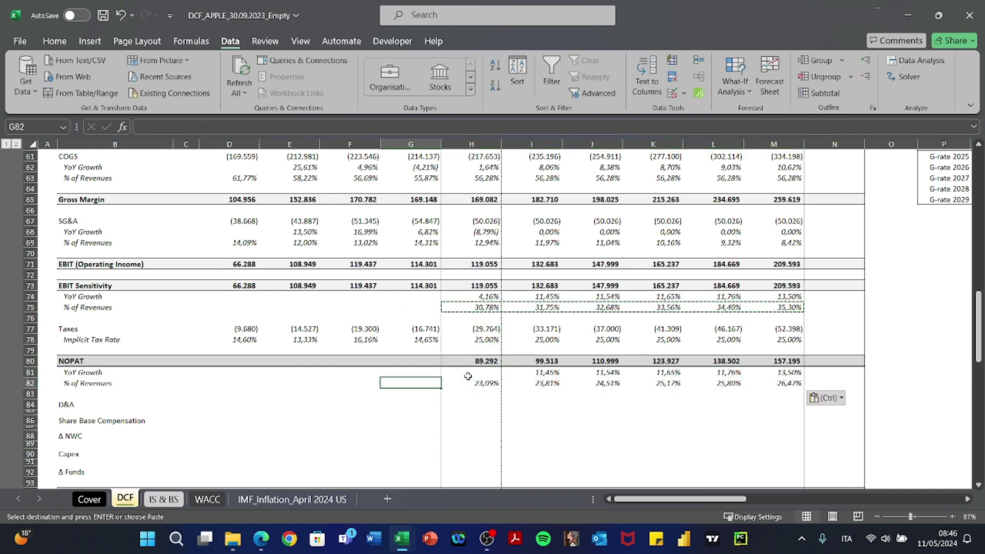
pyautogui.press('Escape')
# Check that the NOPAT % of Revenues formulas in row 82 reference NOPAT and the Sales row for each forecast year.
pyautogui.press('Right')
pyautogui.press('F2')
pyautogui.press('Tab')
pyautogui.press('Tab')
pyautogui.press('F2')
pyautogui.press('Tab')
pyautogui.press('F2')
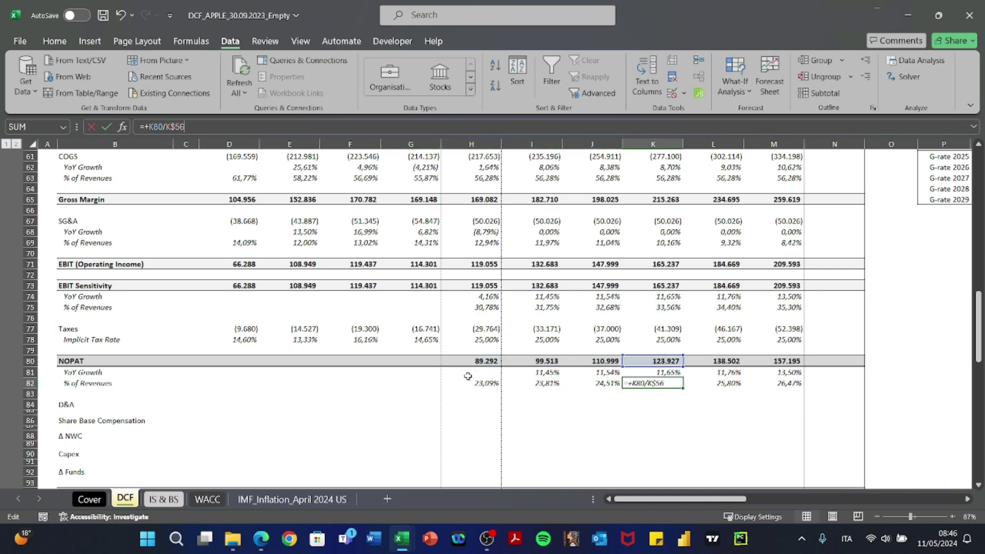
pyautogui.press('Tab')
pyautogui.press('Tab')
pyautogui.press('F2')
pyautogui.scroll(4, 468, 376)
pyautogui.scroll(-4, 467, 376)
pyautogui.press('Escape')
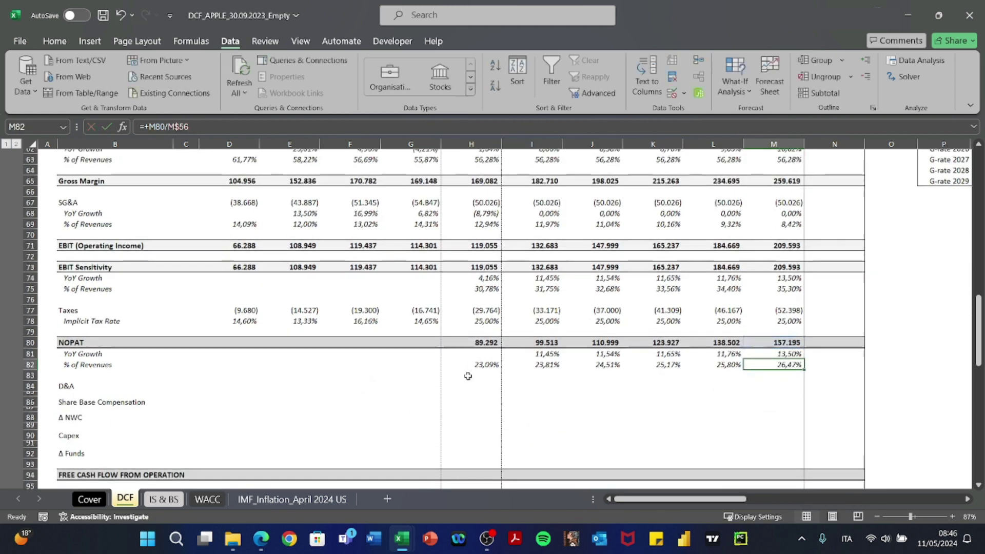
# Review the line items between NOPAT and Free Cash Flow from Operation, from D&A down to Δ Funds.
pyautogui.press('Left')
pyautogui.press('Left')
pyautogui.press('Left')
pyautogui.press('Left')
pyautogui.press('Left')
pyautogui.press('Left')
pyautogui.press('Left')
pyautogui.press('Left')
pyautogui.press('Left')
pyautogui.press('Left')
pyautogui.press('Left')
pyautogui.press('Left')
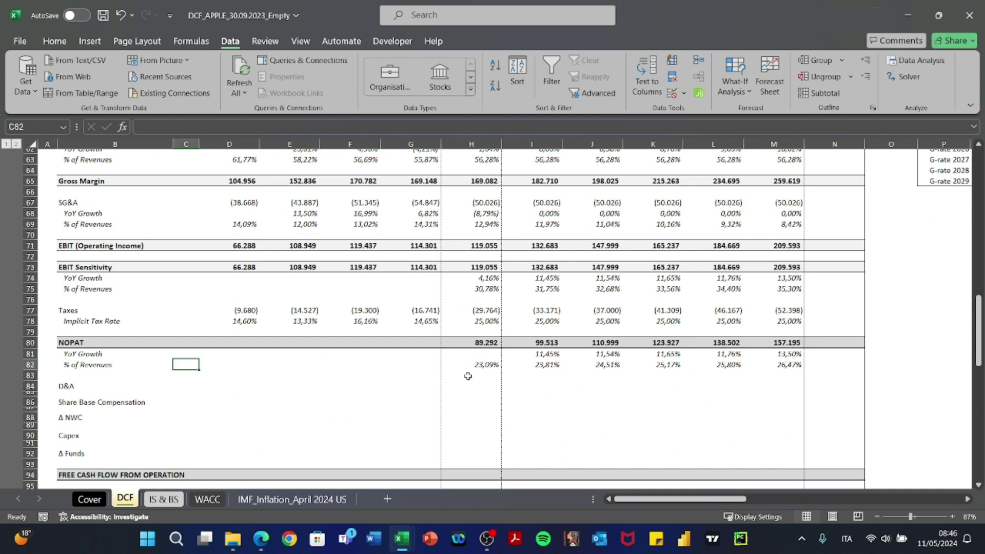
pyautogui.press('Right')
pyautogui.press('Down')
pyautogui.press('Down')
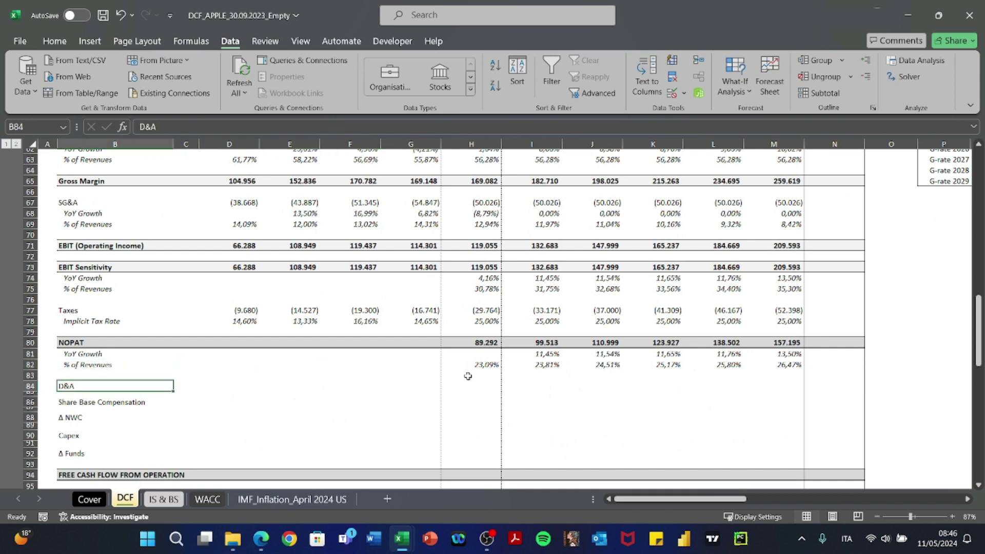
pyautogui.scroll(-1, 468, 376)
pyautogui.hotkey('shift', 'Down')
pyautogui.hotkey('shift', 'Down')
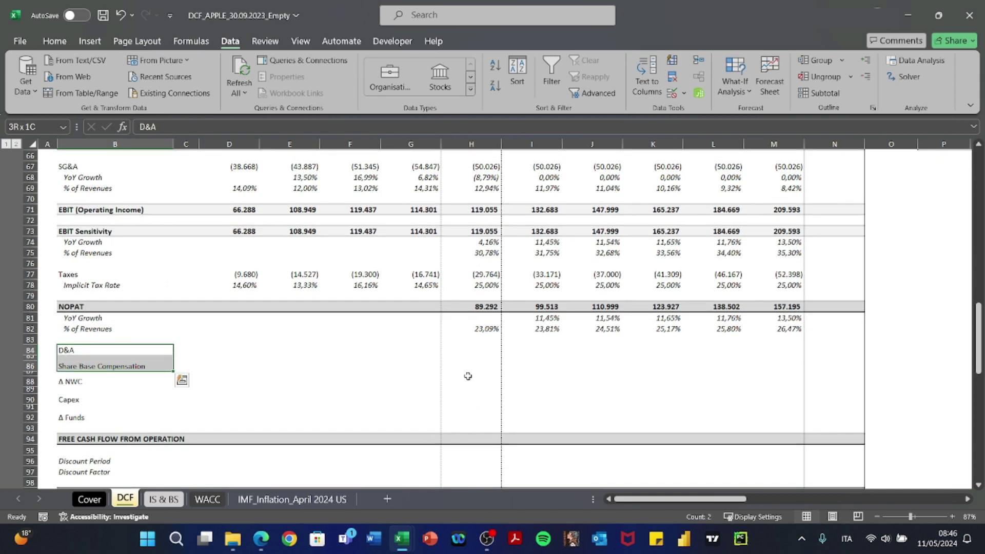
pyautogui.hotkey('shift', 'Down')
pyautogui.hotkey('shift', 'Down')
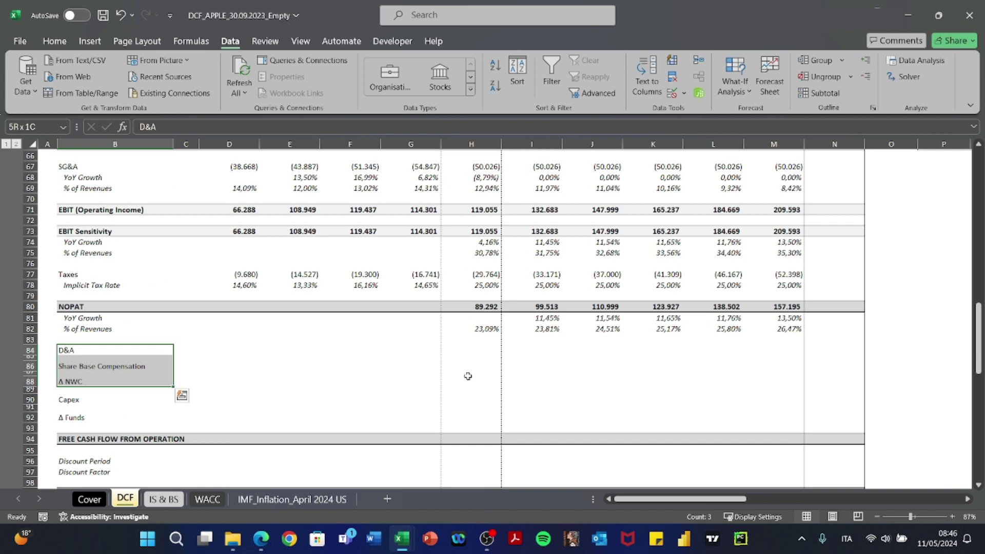
pyautogui.hotkey('shift', 'Down')
pyautogui.hotkey('shift', 'Down')
pyautogui.hotkey('shift', 'Down')
pyautogui.hotkey('shift', 'Down')
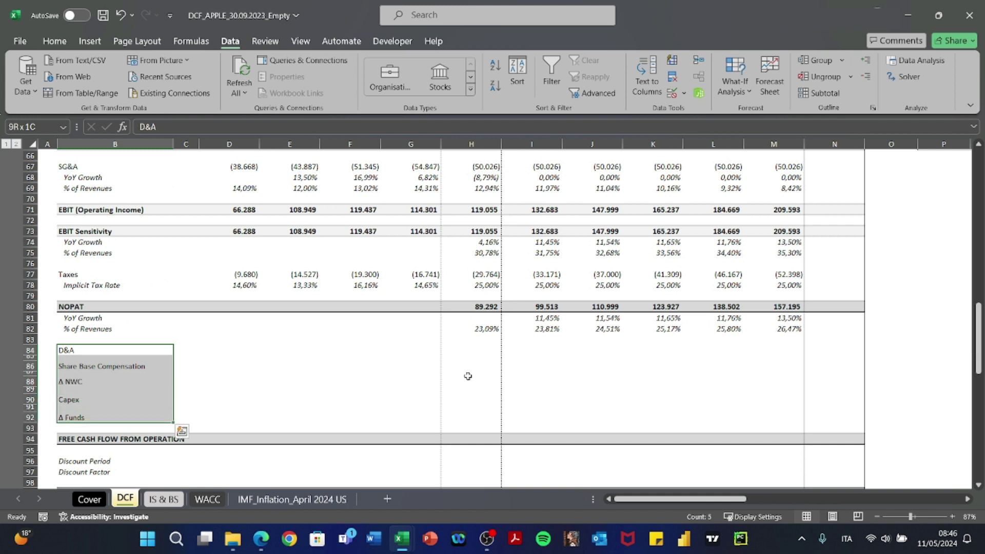
pyautogui.press('Down')
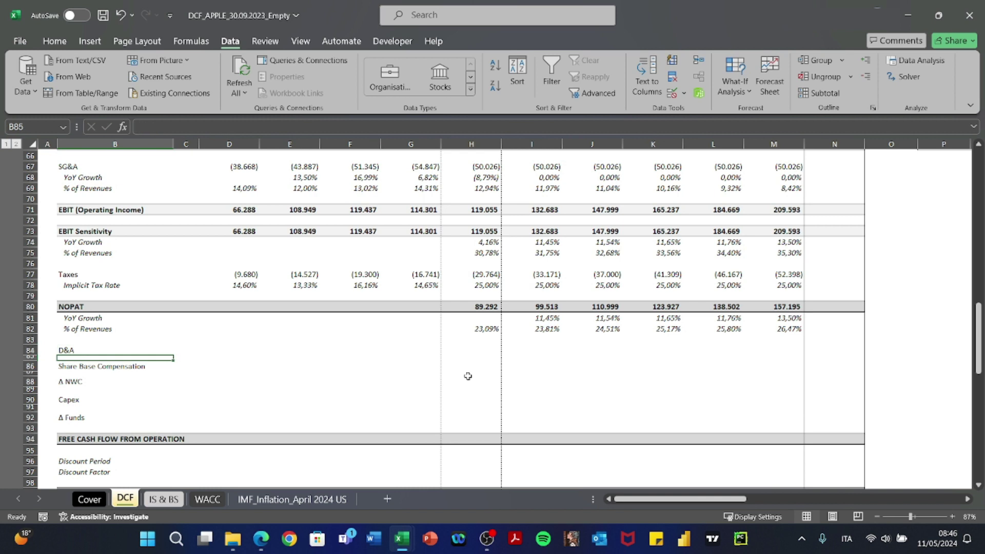
# Starting from the 30/09/2024 D&A cell H84, switch to the IS & BS sheet and locate the historical D&A row in the CF Statement.
pyautogui.press('Up')
pyautogui.press('Up')
pyautogui.press('Right')
pyautogui.press('Right')
pyautogui.press('Right')
pyautogui.press('Right')
pyautogui.press('Right')
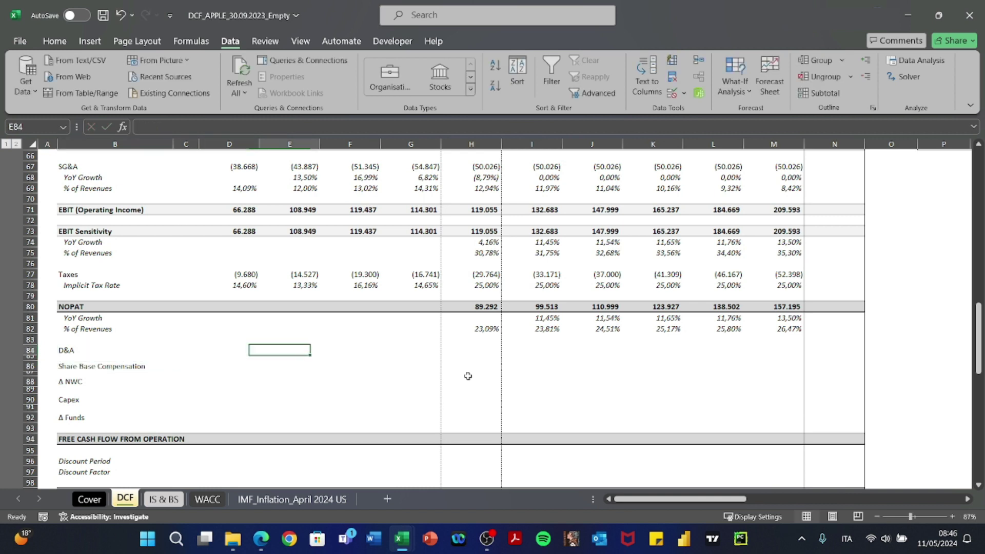
pyautogui.press('Right')
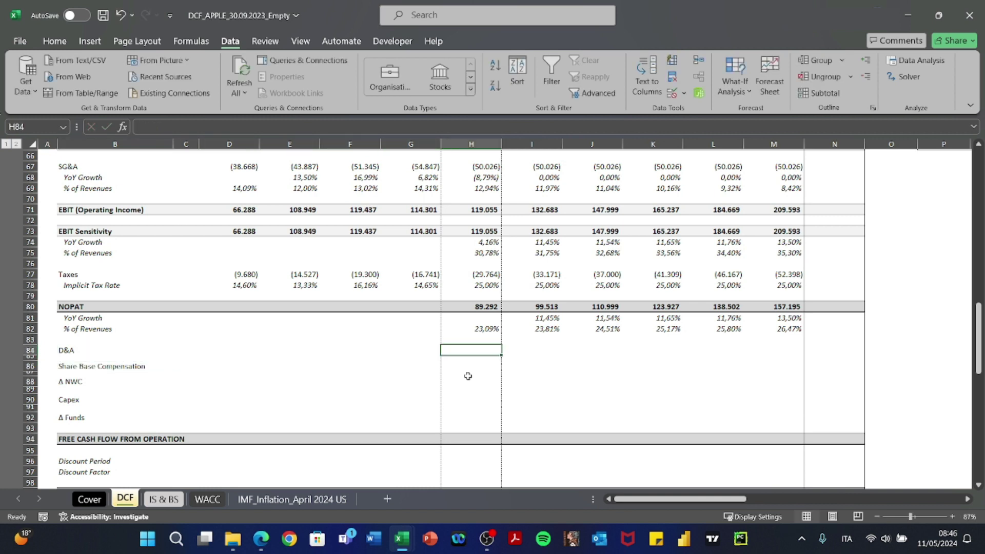
pyautogui.hotkey('ctrl', 'pagedown')
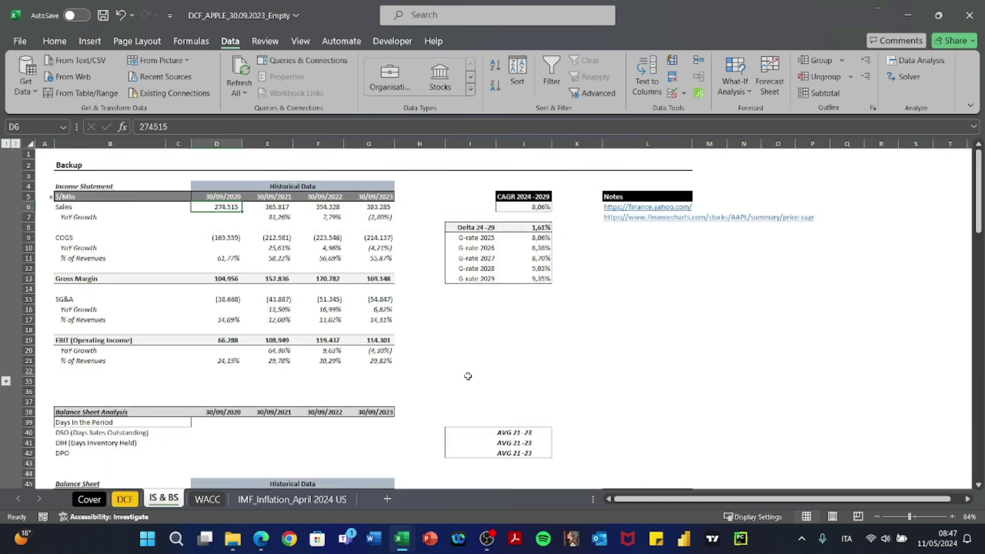
pyautogui.scroll(-17, 467, 376)
pyautogui.scroll(-14, 468, 376)
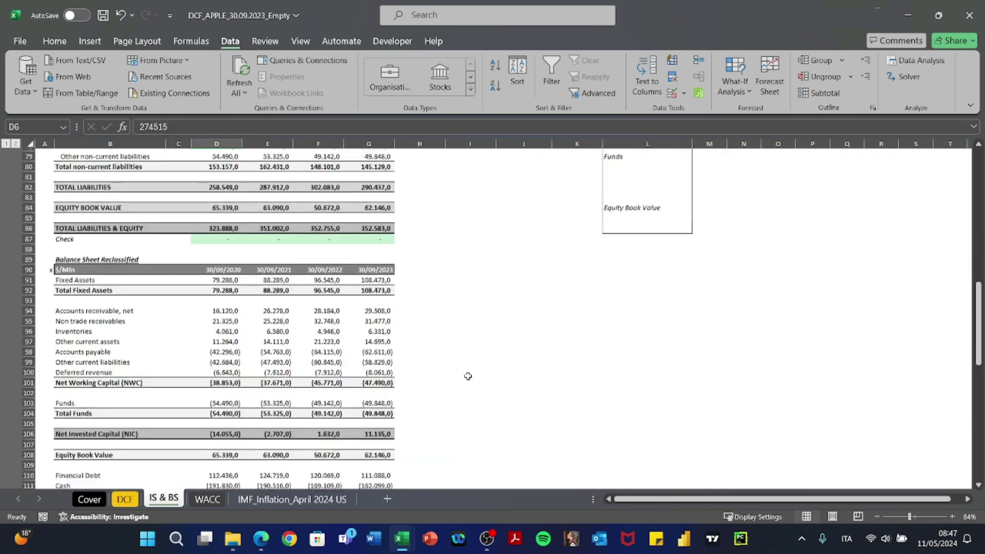
pyautogui.moveTo(76, 286); pyautogui.dragTo(367, 290)
pyautogui.hotkey('alt', 'Tab')
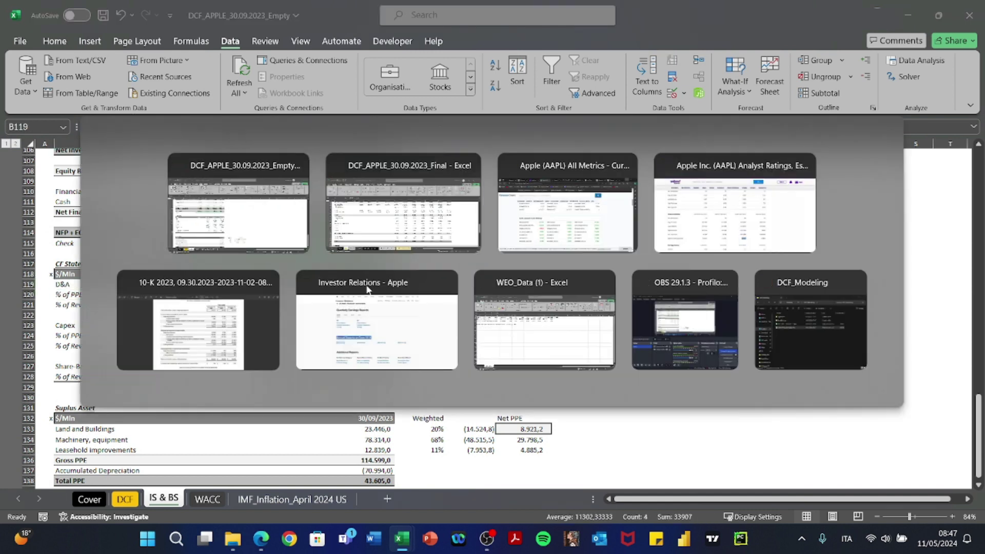
pyautogui.hotkey('alt', 'Tab')
pyautogui.hotkey('alt', 'shift', 'Tab')
pyautogui.press('Escape')
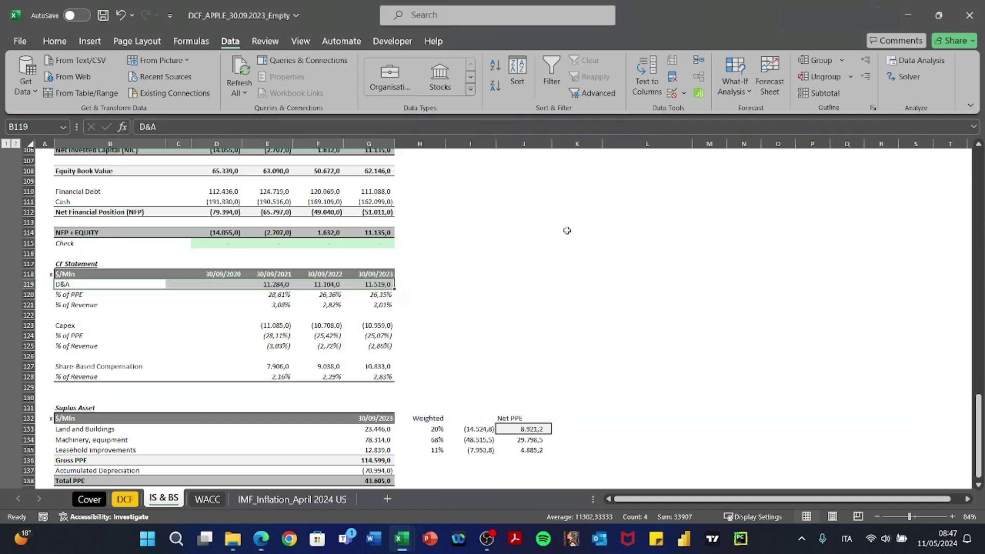
# Examine the historical D&A amounts and their dates for 2021 to 2023 in the CF Statement.
pyautogui.press('Right')
pyautogui.press('Right')
pyautogui.press('Right')
pyautogui.press('Right')
pyautogui.press('Right')
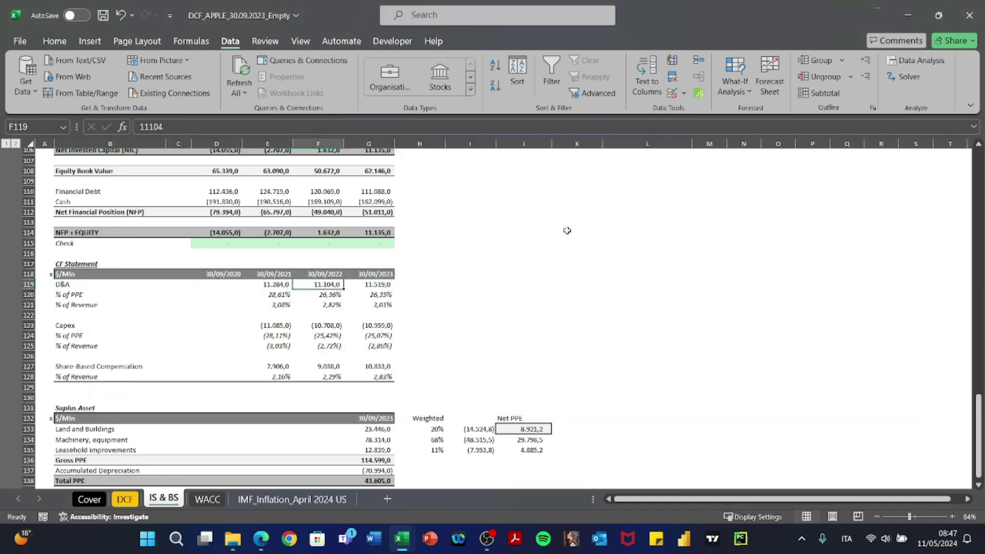
pyautogui.press('Left')
pyautogui.press('Left')
pyautogui.press('Down')
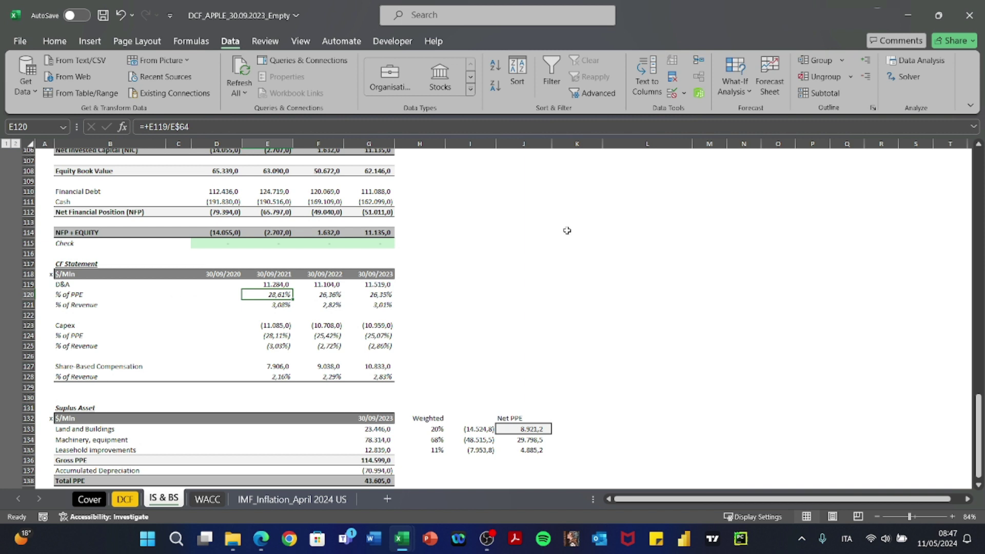
pyautogui.press('Up')
pyautogui.press('Right')
pyautogui.press('Left')
pyautogui.press('Right')
pyautogui.press('Up')
pyautogui.press('Left')
pyautogui.press('Down')
pyautogui.press('Right')
pyautogui.press('Up')
pyautogui.press('Left')
pyautogui.press('Down')
pyautogui.press('Right')
pyautogui.press('Right')
pyautogui.press('Up')
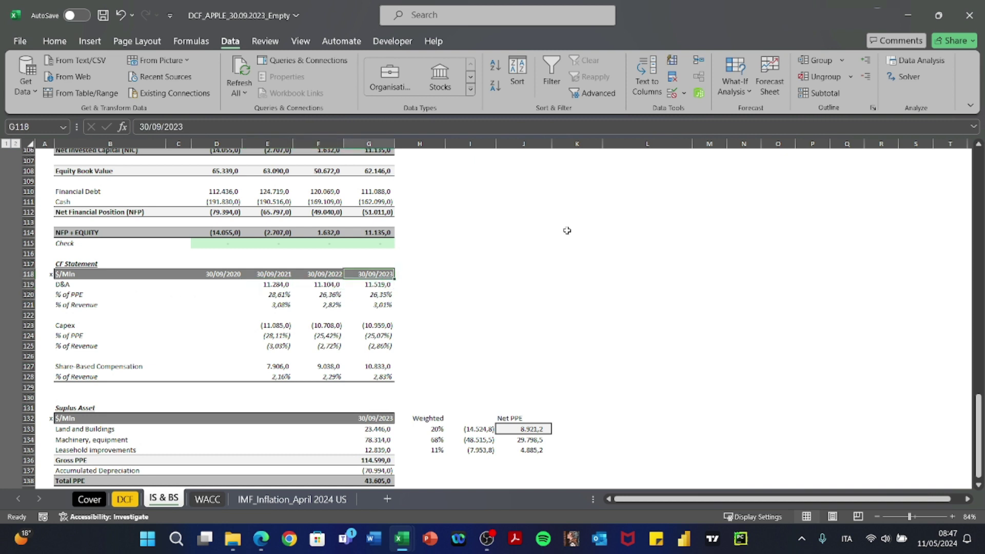
# Trace the 30/09/2021 D&A % of PPE formula in E120 to the Property, plant and equipment row of the balance sheet.
pyautogui.press('Down')
pyautogui.press('Left')
pyautogui.press('Left')
pyautogui.press('Down')
pyautogui.press('F2')
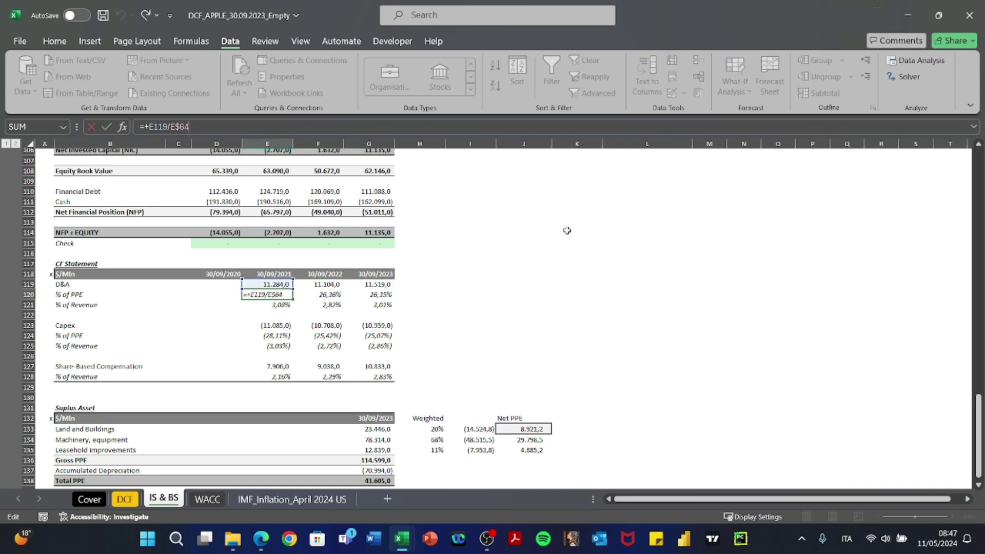
pyautogui.scroll(19, 567, 230)
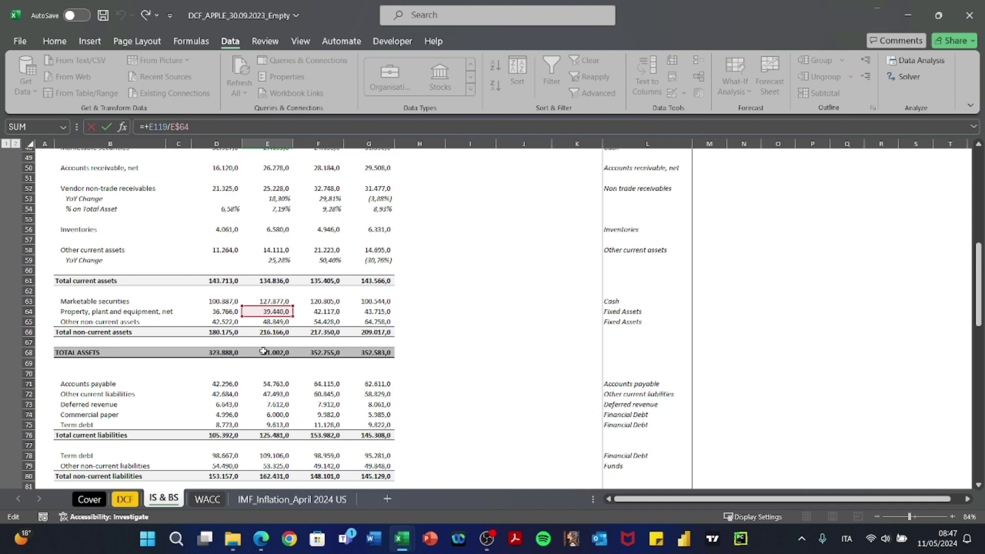
pyautogui.scroll(-20, 263, 351)
pyautogui.press('Return')
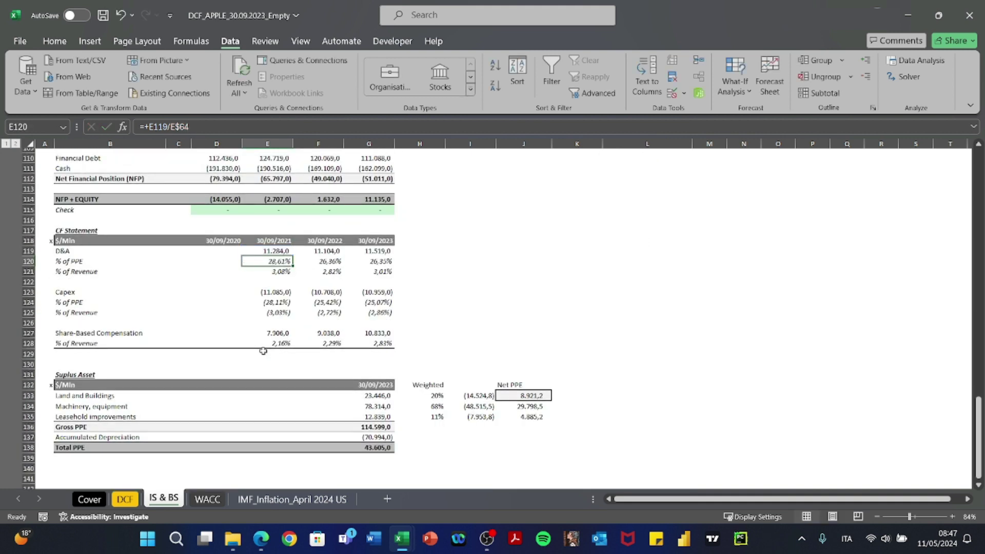
# Trace the 30/09/2021 D&A % of Revenue formula in E121 to the Sales row and compare the 2021 to 2023 ratios.
pyautogui.press('F2')
pyautogui.press('BackSpace')
pyautogui.scroll(10, 263, 352)
pyautogui.scroll(20, 263, 351)
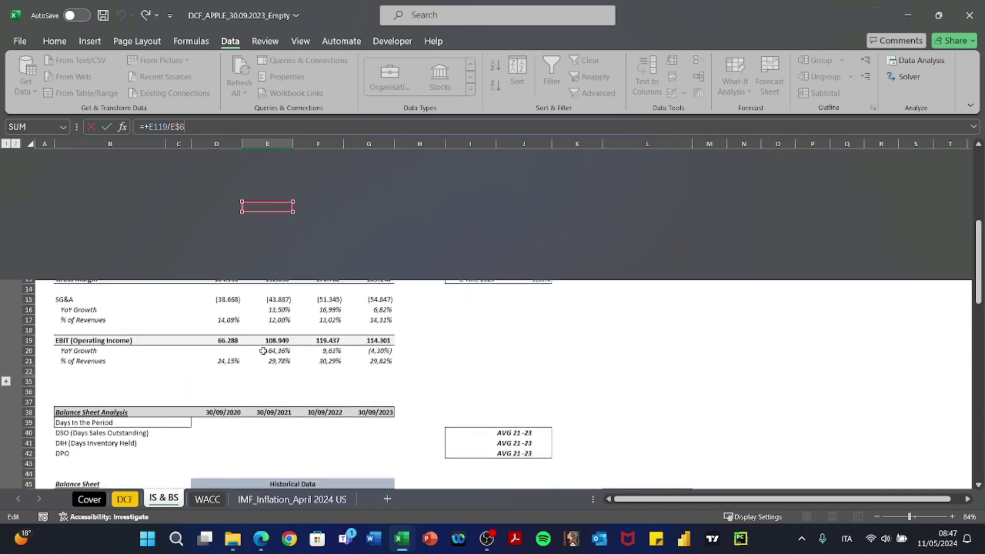
pyautogui.hotkey('ctrl', 'Return')
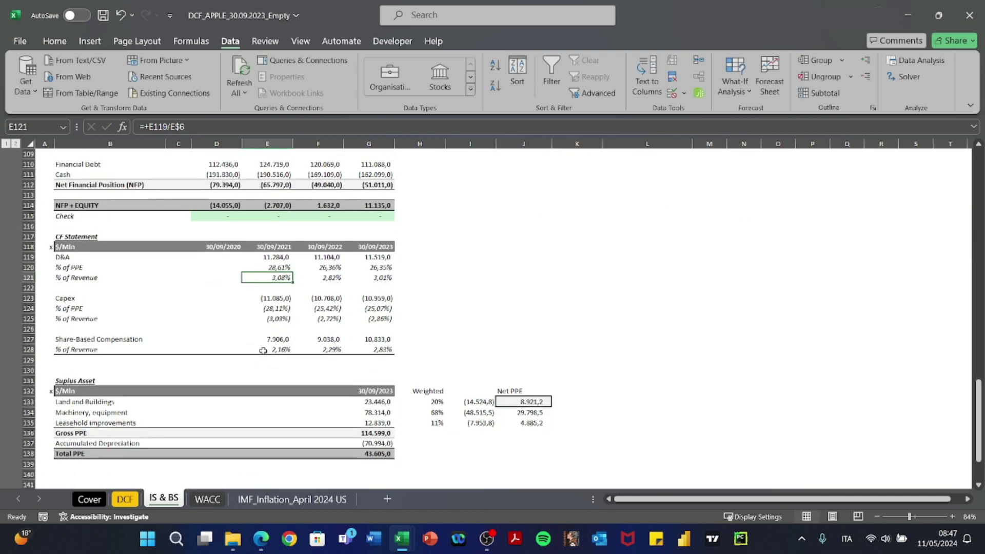
pyautogui.hotkey('shift', 'Right')
pyautogui.hotkey('shift', 'Right')
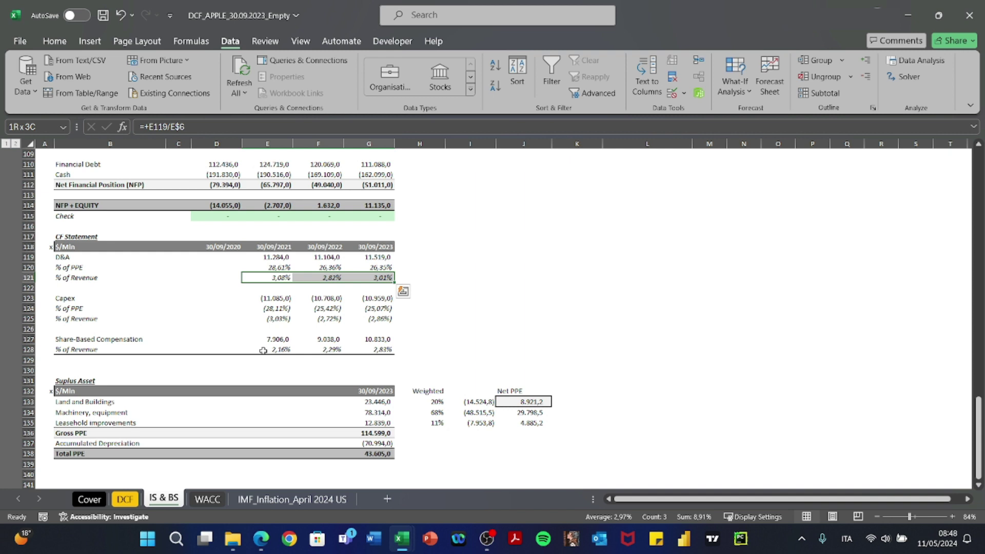
# In the DCF sheet's D&A assumption cell D47, average the 2021 to 2023 D&A % of Revenue with =+AVERAGE('IS & BS'!E121:G121).
pyautogui.hotkey('ctrl', 'pageup')
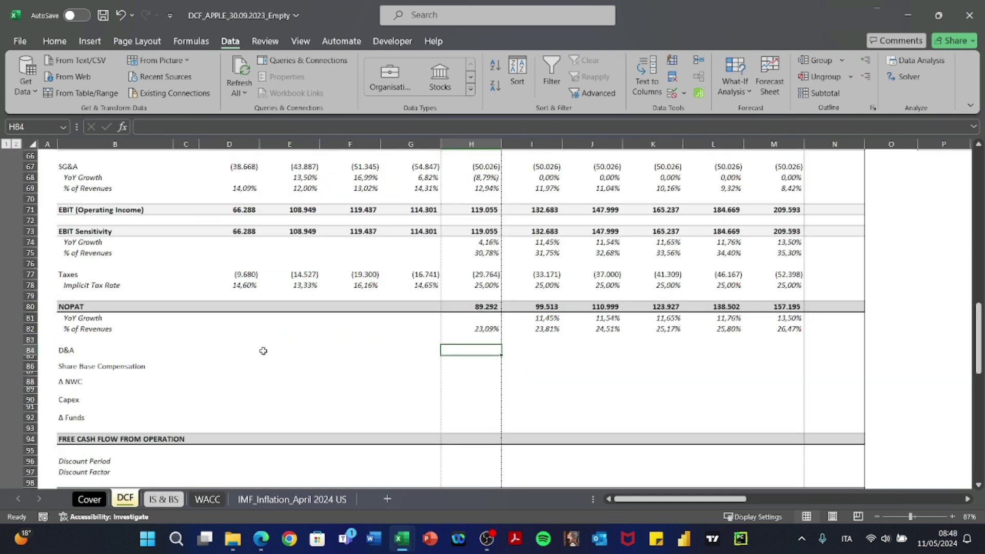
pyautogui.press('Right')
pyautogui.press('Down')
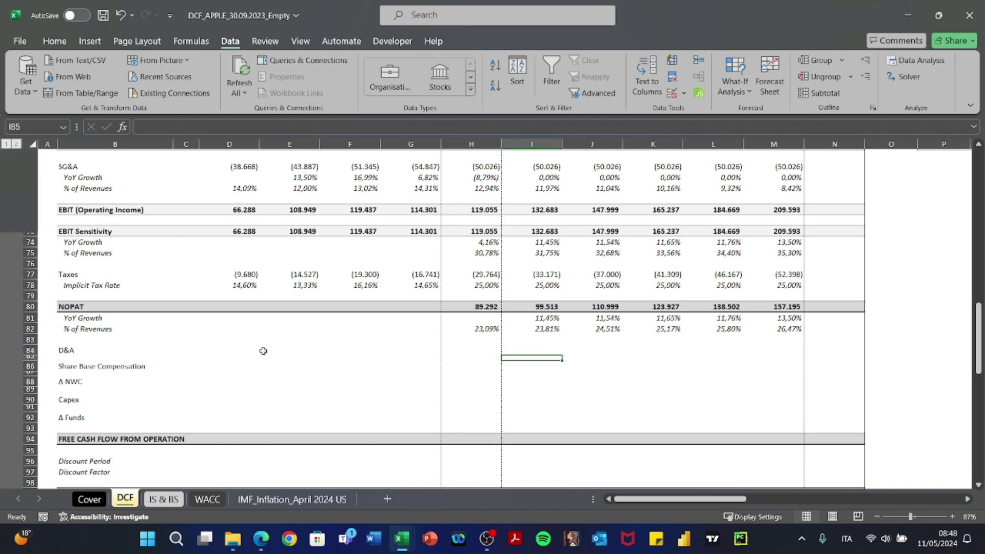
pyautogui.press('Left')
pyautogui.press('Left')
pyautogui.press('Left')
pyautogui.press('Left')
pyautogui.press('Left')
pyautogui.press('Left')
pyautogui.press('Left')
pyautogui.press('Left')
pyautogui.hotkey('ctrl', 'Up')
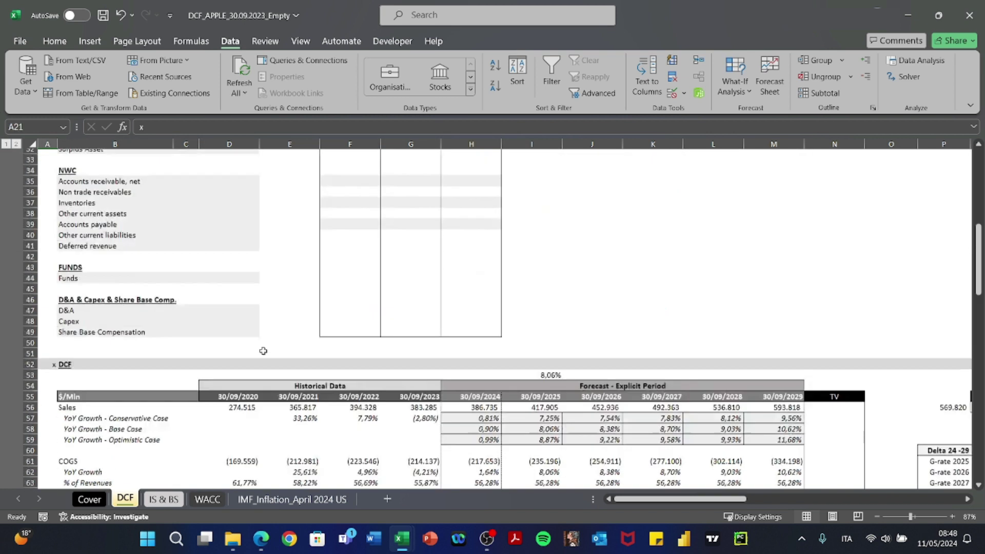
pyautogui.press('Down')
pyautogui.press('Down')
pyautogui.press('Down')
pyautogui.press('Down')
pyautogui.press('Down')
pyautogui.press('Down')
pyautogui.press('Down')
pyautogui.press('Down')
pyautogui.press('Down')
pyautogui.press('Down')
pyautogui.press('Down')
pyautogui.press('Down')
pyautogui.press('Down')
pyautogui.press('Down')
pyautogui.press('Down')
pyautogui.press('Down')
pyautogui.press('Down')
pyautogui.press('Right')
pyautogui.press('Right')
pyautogui.press('Down')
pyautogui.press('Down')
pyautogui.press('Down')
pyautogui.press('Right')
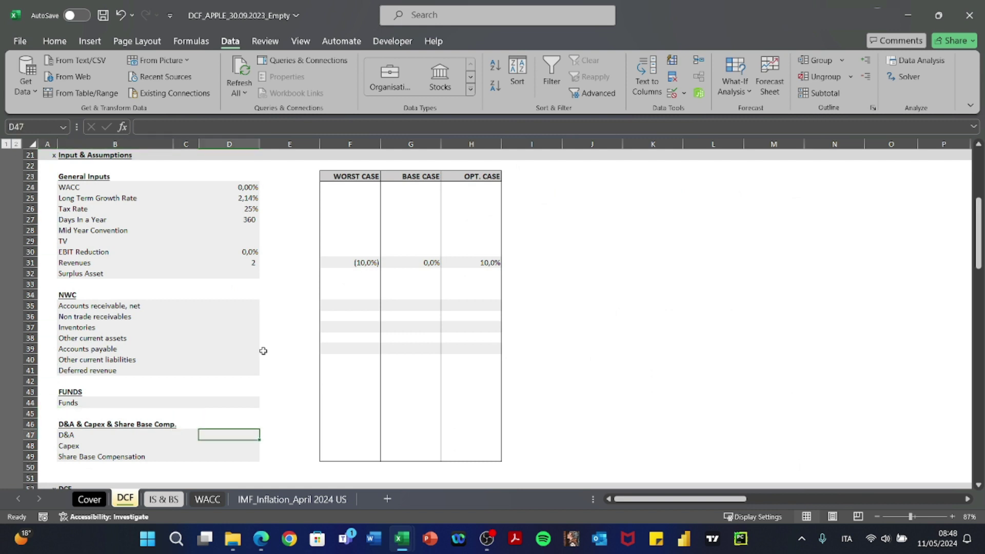
pyautogui.write('+')
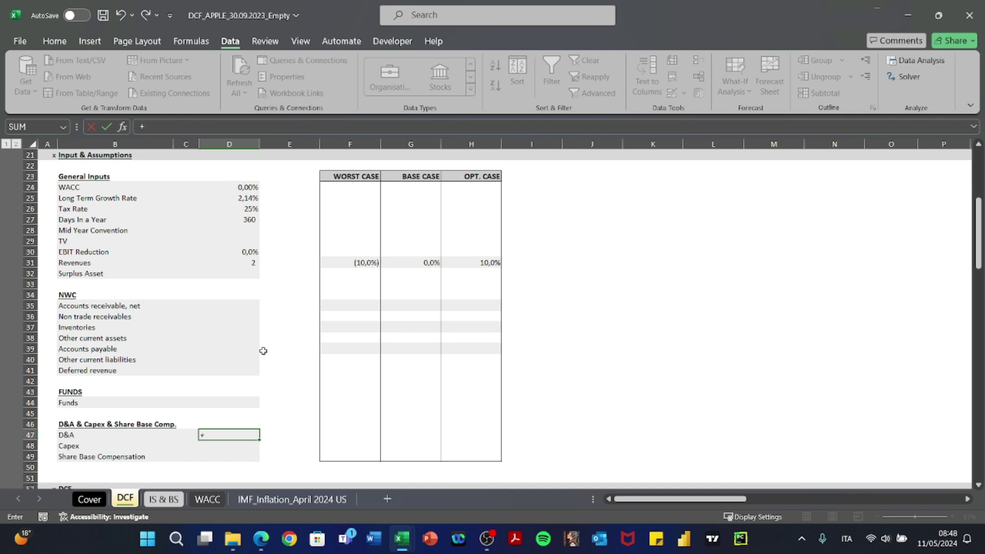
pyautogui.write('AVERAGE(')
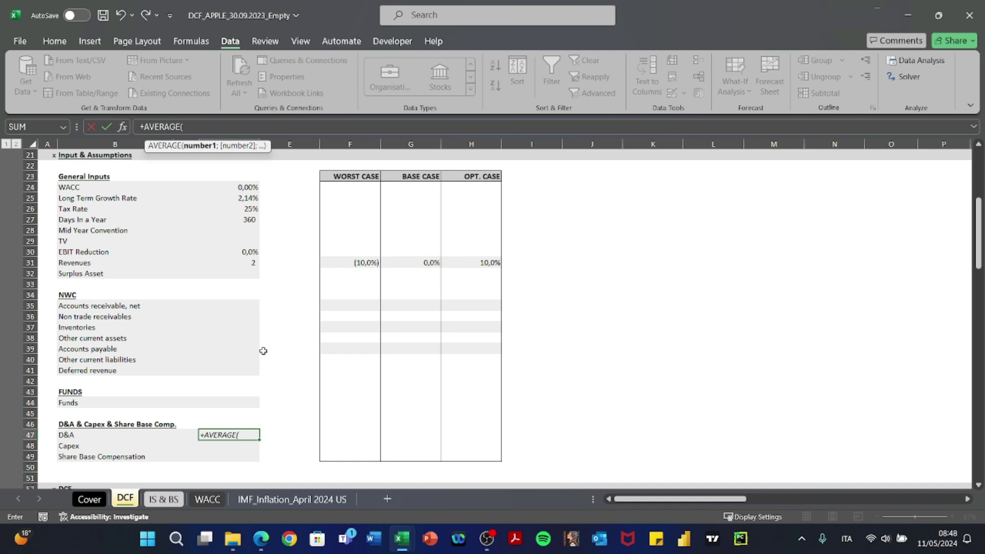
pyautogui.hotkey('ctrl', 'pagedown')
pyautogui.hotkey('ctrl', 'pagedown')
pyautogui.hotkey('ctrl', 'pagedown')
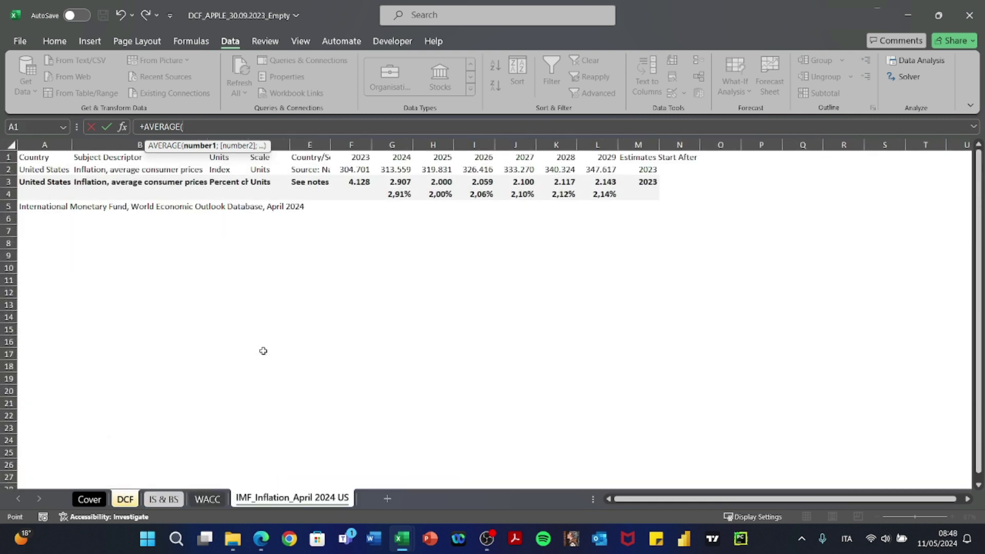
pyautogui.hotkey('ctrl', 'pageup')
pyautogui.hotkey('ctrl', 'pageup')
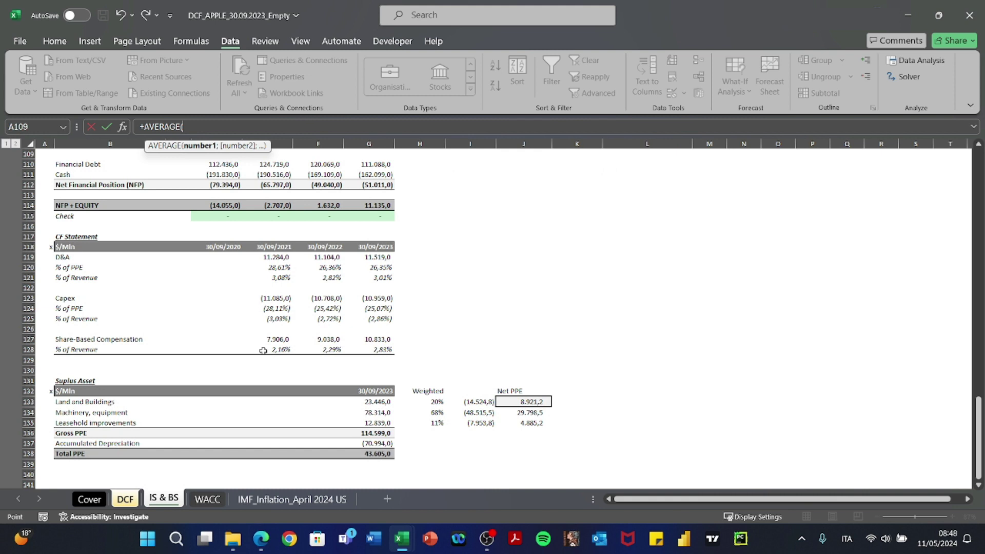
pyautogui.moveTo(279, 278); pyautogui.dragTo(355, 280)
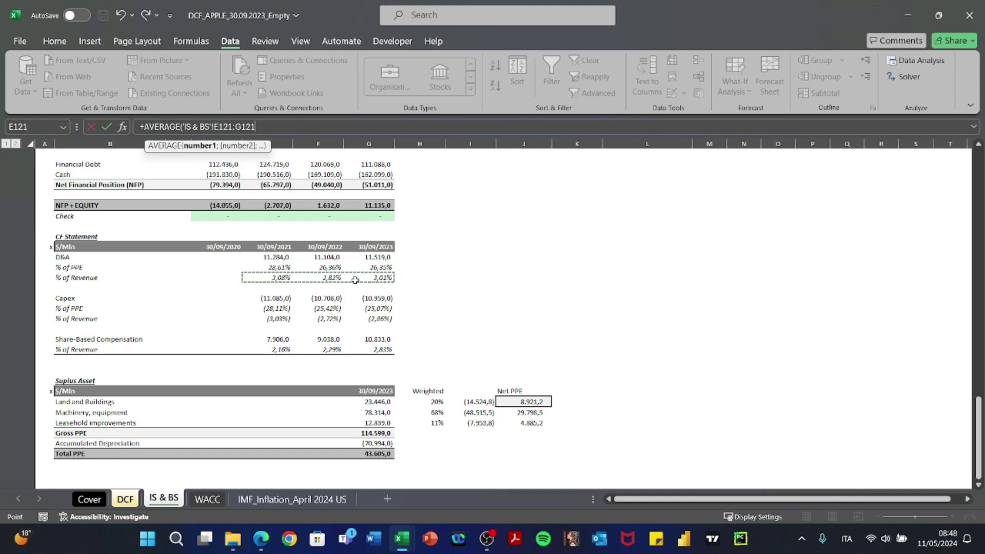
pyautogui.write(')')
pyautogui.press('Return')
pyautogui.press('Up')
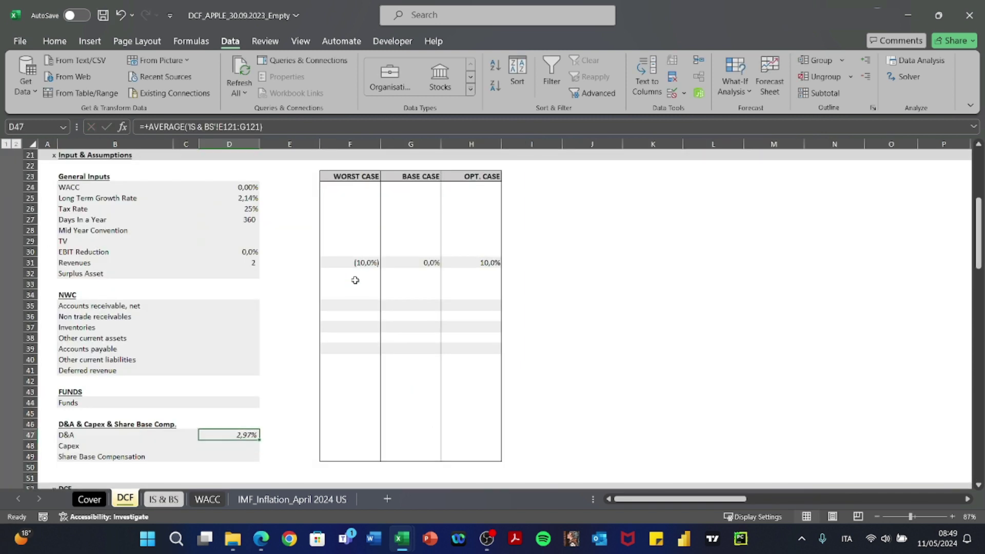
# Calculate the 30/09/2025 D&A in I84 from the D&A assumption and that year's Sales with =-D47*I56.
pyautogui.scroll(-7, 355, 280)
pyautogui.scroll(-20, 355, 280)
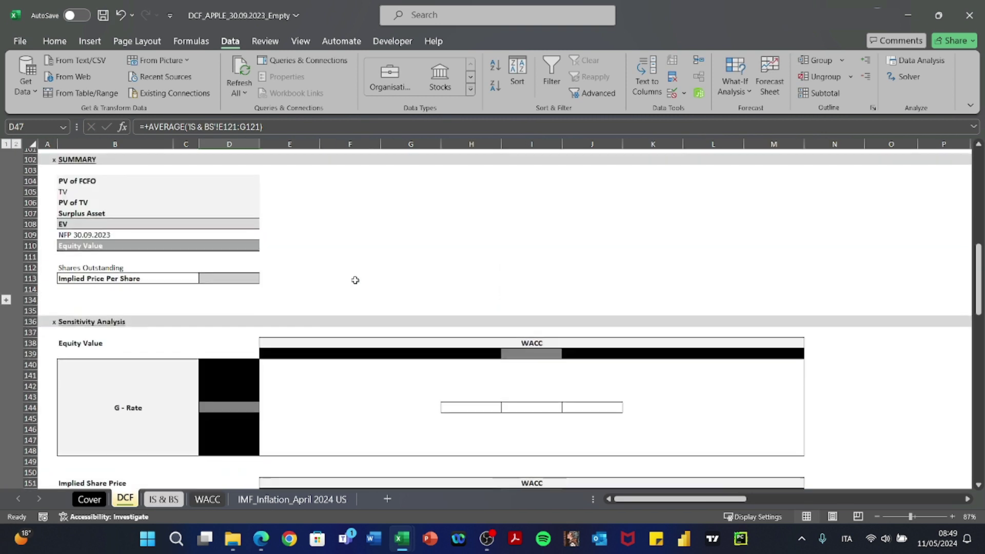
pyautogui.scroll(8, 355, 280)
pyautogui.scroll(2, 355, 280)
pyautogui.click(108, 294)
pyautogui.press('Right')
pyautogui.press('Right')
pyautogui.press('Right')
pyautogui.press('Right')
pyautogui.press('Right')
pyautogui.press('Right')
pyautogui.press('Right')
pyautogui.write('=')
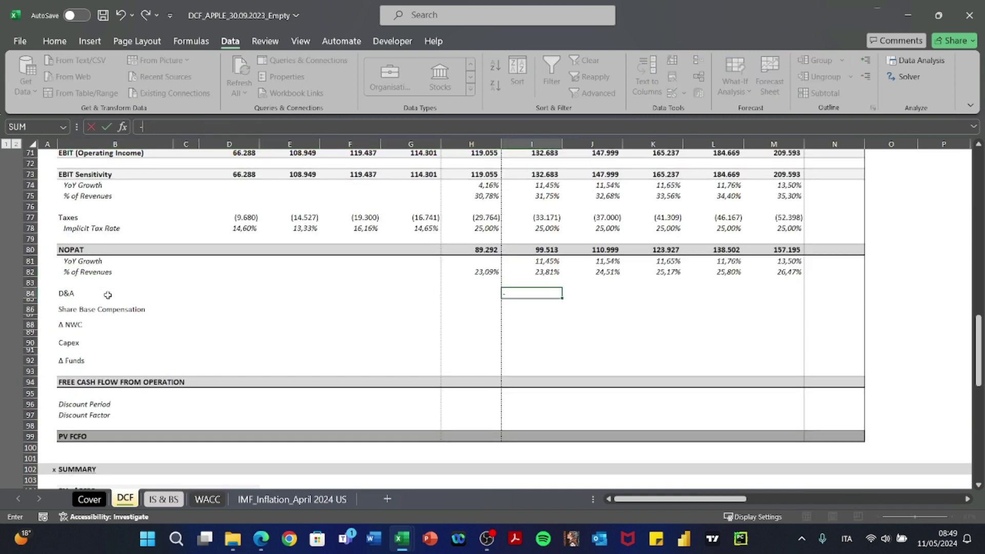
pyautogui.hotkey('ctrl', 'Left')
pyautogui.press('Left')
pyautogui.hotkey('ctrl', 'Up')
pyautogui.hotkey('ctrl', 'Up')
pyautogui.press('Down')
pyautogui.press('Down')
pyautogui.press('Down')
pyautogui.press('Down')
pyautogui.press('Down')
pyautogui.press('Down')
pyautogui.press('Down')
pyautogui.press('Down')
pyautogui.press('Down')
pyautogui.press('Down')
pyautogui.press('Down')
pyautogui.press('Down')
pyautogui.press('Down')
pyautogui.press('Down')
pyautogui.press('Down')
pyautogui.press('Down')
pyautogui.press('Down')
pyautogui.press('Down')
pyautogui.press('Down')
pyautogui.press('Down')
pyautogui.press('Down')
pyautogui.press('Right')
pyautogui.press('Right')
pyautogui.press('Right')
pyautogui.press('Return')
pyautogui.write('*')
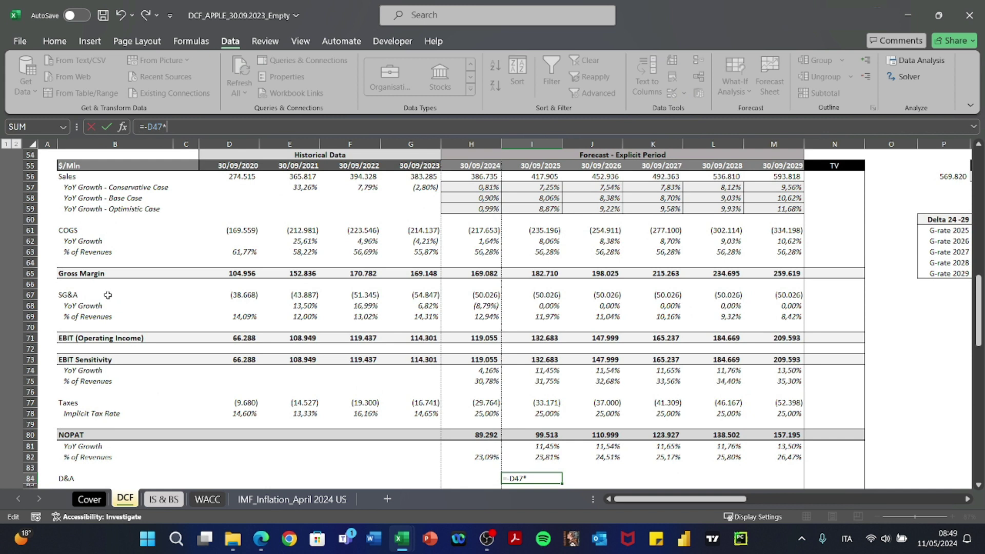
pyautogui.click(534, 177)
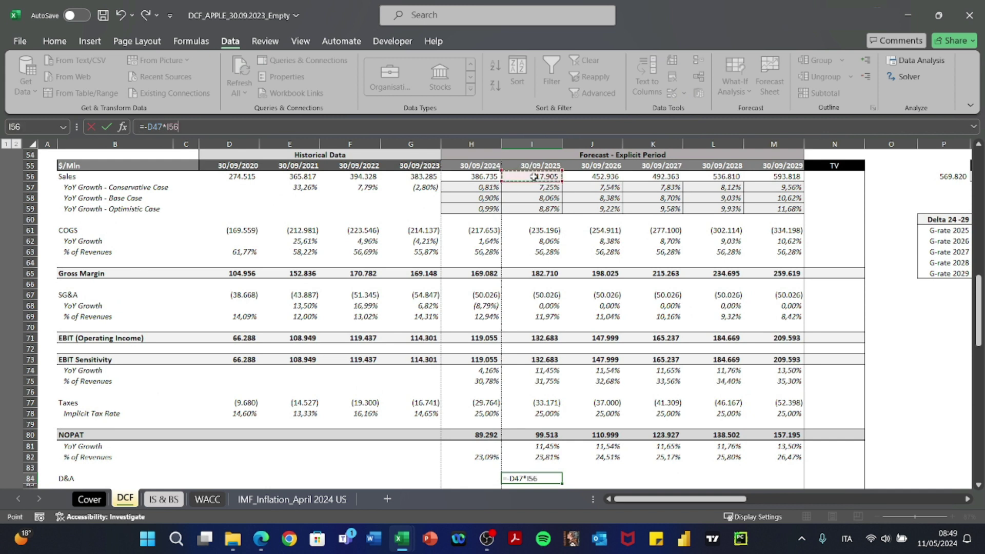
pyautogui.press('Return')
pyautogui.press('Up')
pyautogui.hotkey('ctrl', 'c')
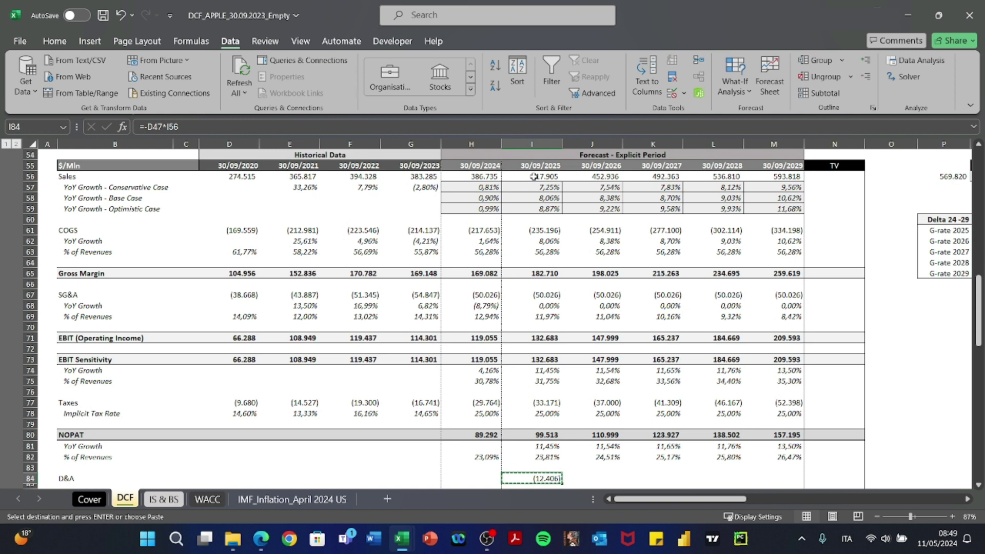
# Make the D&A assumption reference absolute in the I84 formula, giving =-$D$47*I56.
pyautogui.press('F2')
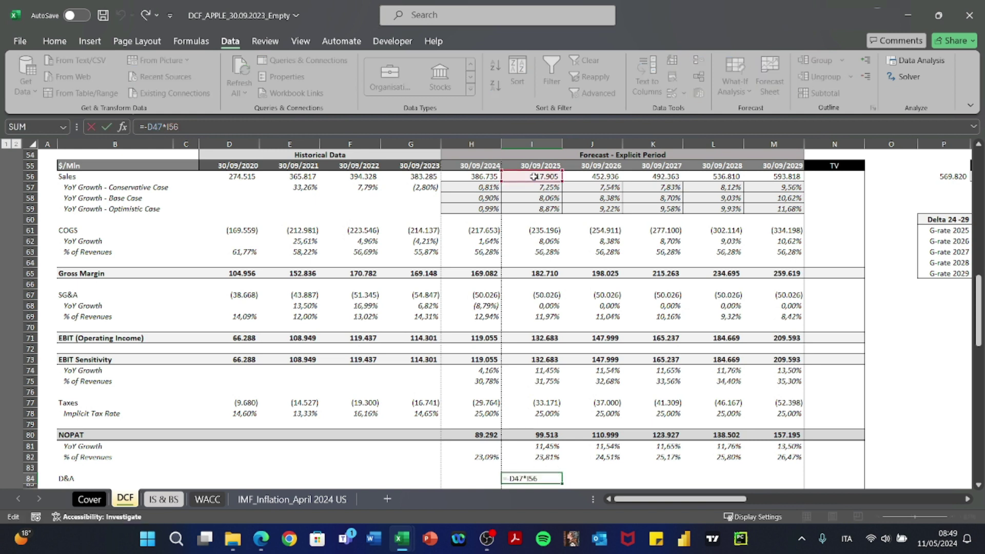
pyautogui.press('F4')
pyautogui.press('Return')
pyautogui.press('Up')
# Copy the D&A formula from I84 to the 30/09/2024 cell H84 and make its sign positive: =+$D$47*H56.
pyautogui.hotkey('ctrl', 'c')
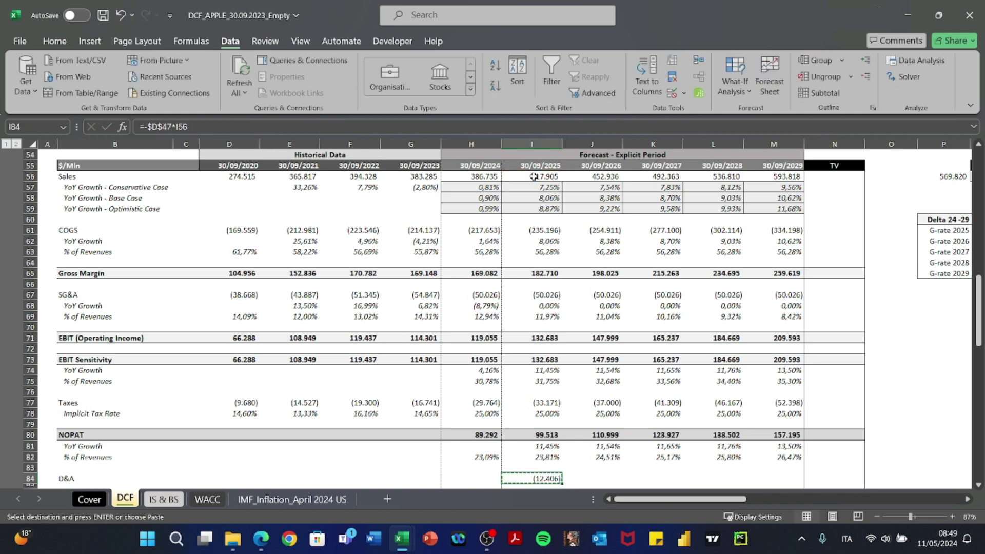
pyautogui.press('Left')
pyautogui.press('alt')
pyautogui.press('e')
pyautogui.press('s')
pyautogui.press('Return')
pyautogui.press('F2')
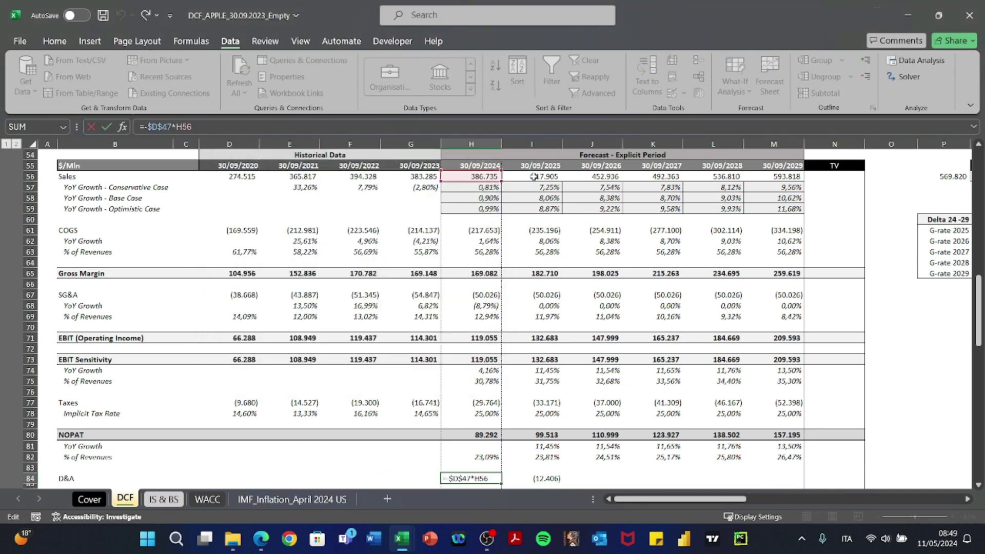
pyautogui.press('BackSpace')
pyautogui.write('+')
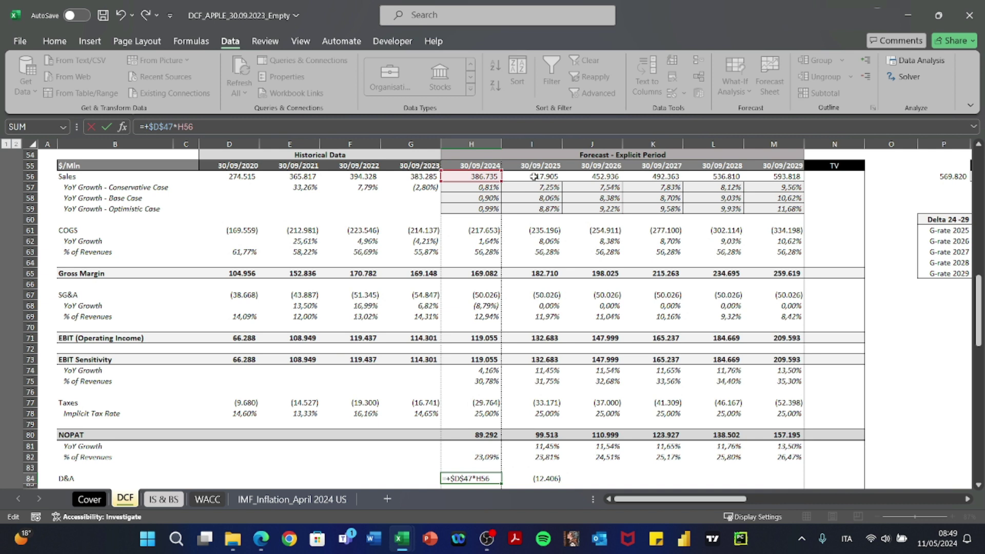
pyautogui.press('Return')
pyautogui.press('Up')
pyautogui.press('F2')
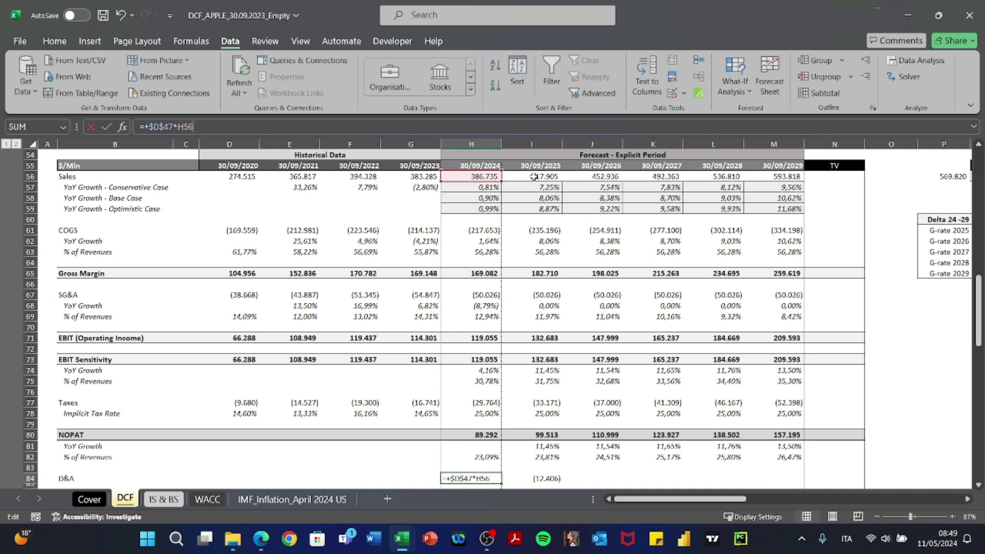
pyautogui.scroll(-1, 539, 309)
pyautogui.press('Return')
pyautogui.press('Up')
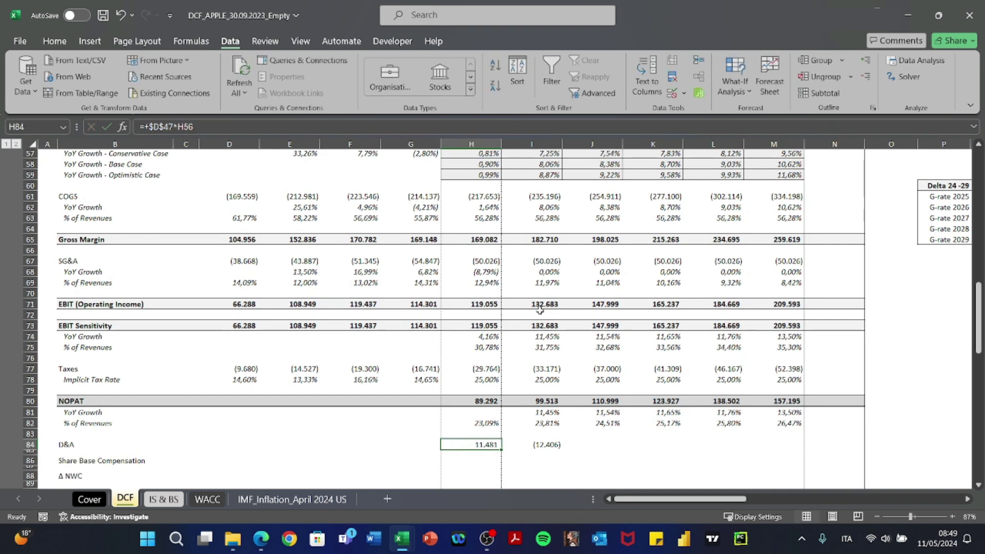
# Copy the positive D&A formula from H84 to I84 and extend it through 30/09/2029 in M84, pasting formulas only.
pyautogui.scroll(-2, 539, 310)
pyautogui.hotkey('ctrl', 'c')
pyautogui.press('Right')
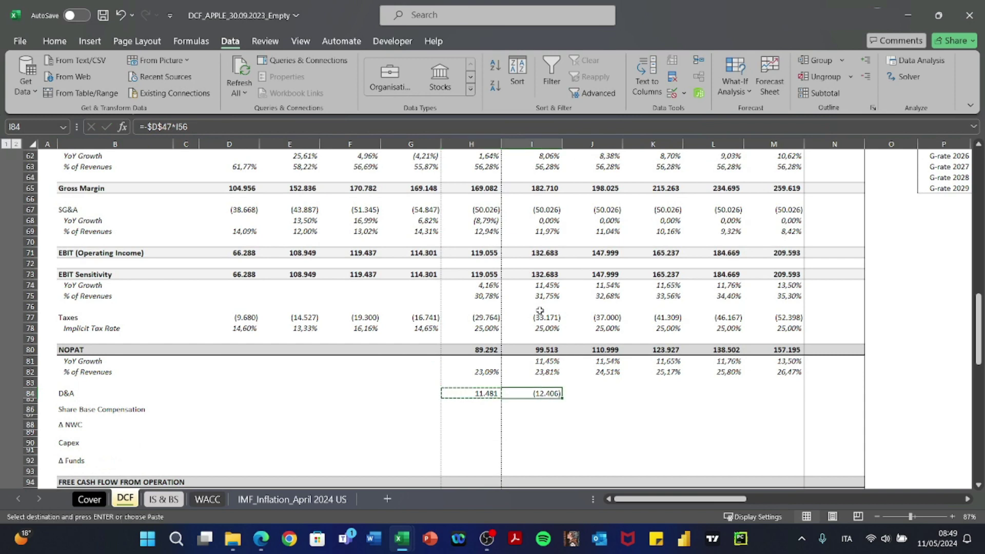
pyautogui.hotkey('ctrl', 'v')
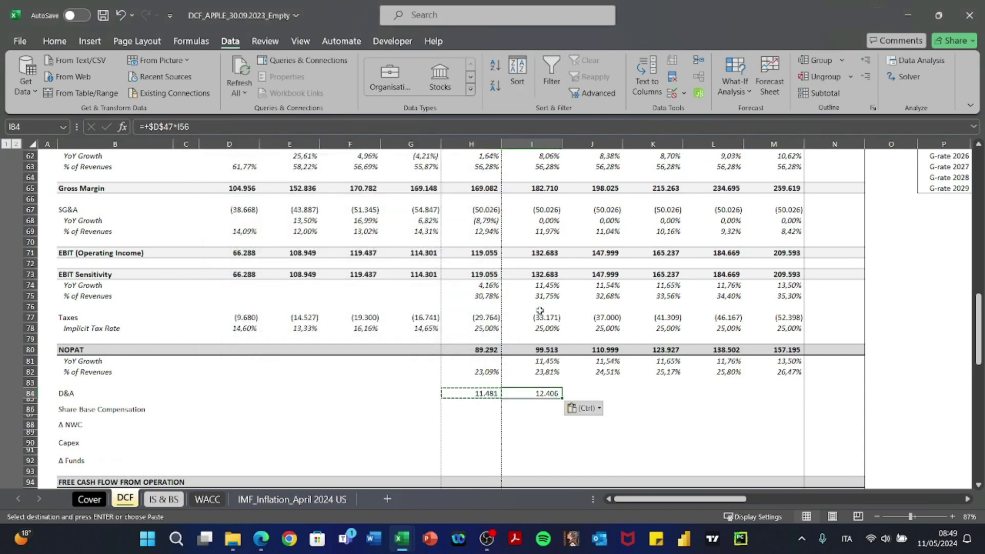
pyautogui.hotkey('ctrl', 'c')
pyautogui.hotkey('shift', 'Right')
pyautogui.hotkey('shift', 'Right')
pyautogui.hotkey('shift', 'Right')
pyautogui.hotkey('shift', 'Right')
pyautogui.hotkey('alt', 'e')
pyautogui.press('s')
pyautogui.press('f')
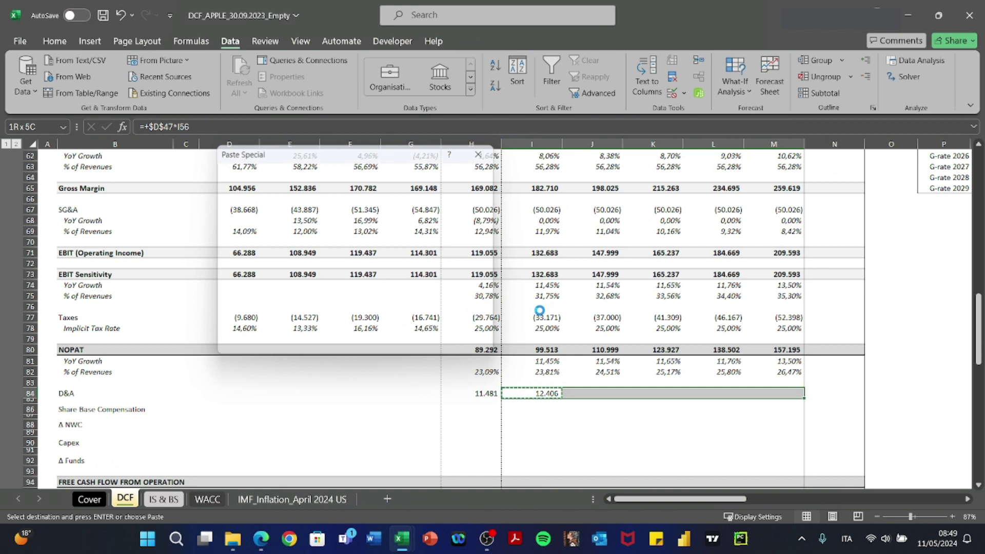
pyautogui.press('Return')
pyautogui.press('Escape')
# Review the D&A forecast cells in row 84 across the explicit period.
pyautogui.press('Left')
pyautogui.press('Right')
pyautogui.press('Right')
pyautogui.press('Right')
pyautogui.press('Right')
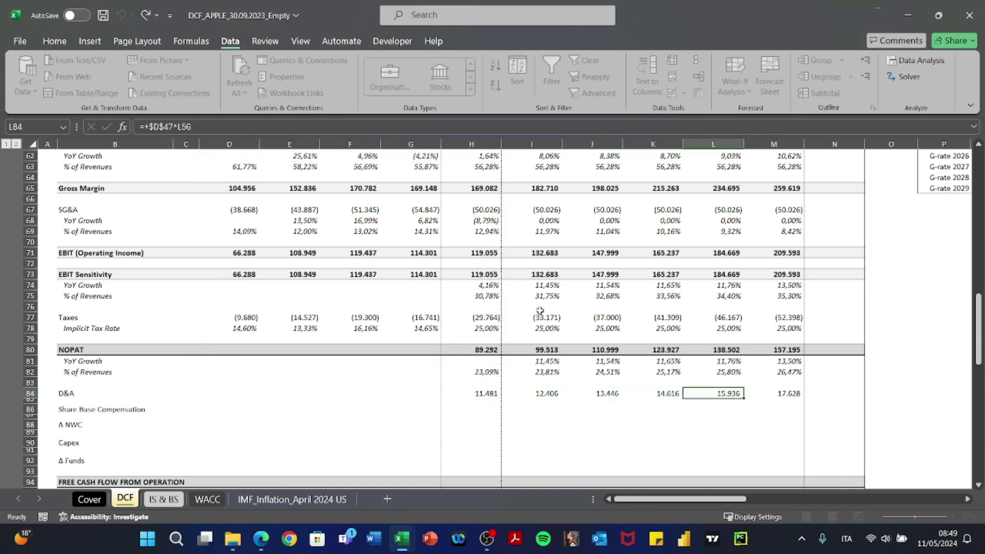
pyautogui.press('Left')
pyautogui.press('Left')
pyautogui.press('Left')
pyautogui.press('Left')
pyautogui.press('Left')
pyautogui.press('Left')
pyautogui.press('Left')
pyautogui.press('Left')
pyautogui.press('Left')
pyautogui.press('Left')
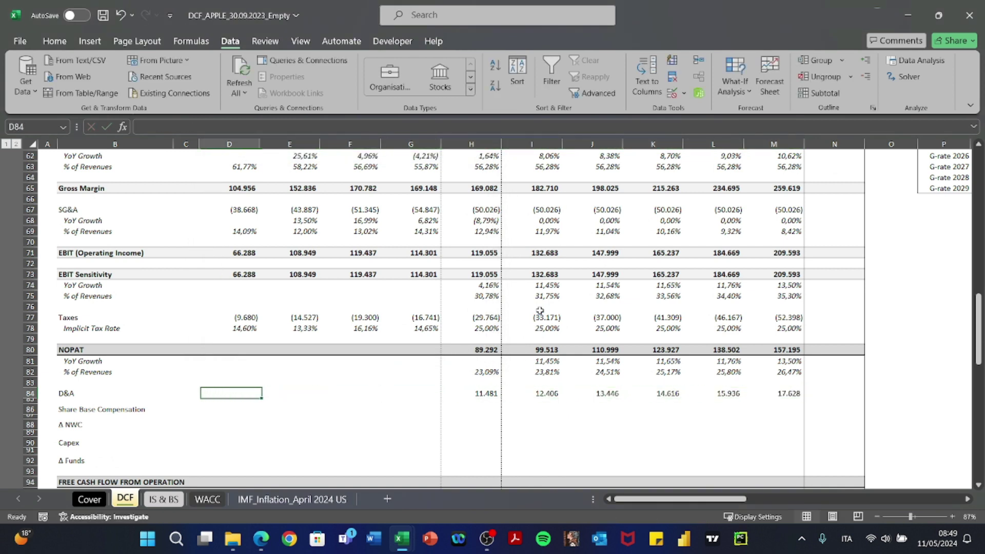
# Compare the EBIT (Operating Income) row with the empty Share Base Compensation row of the forecast.
pyautogui.press('Down')
pyautogui.press('Down')
pyautogui.hotkey('alt', 'Tab')
pyautogui.hotkey('alt', 'shift', 'Tab')
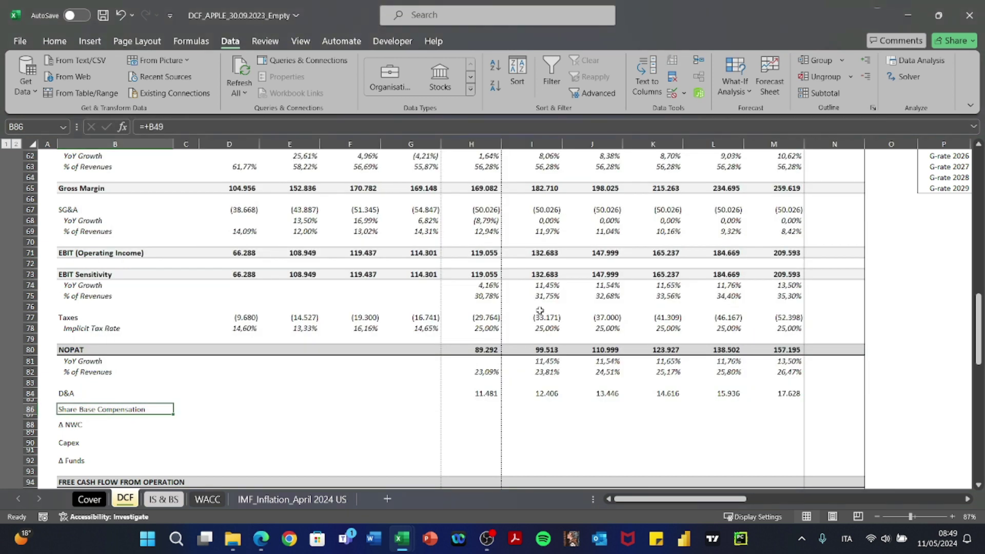
pyautogui.scroll(4, 540, 310)
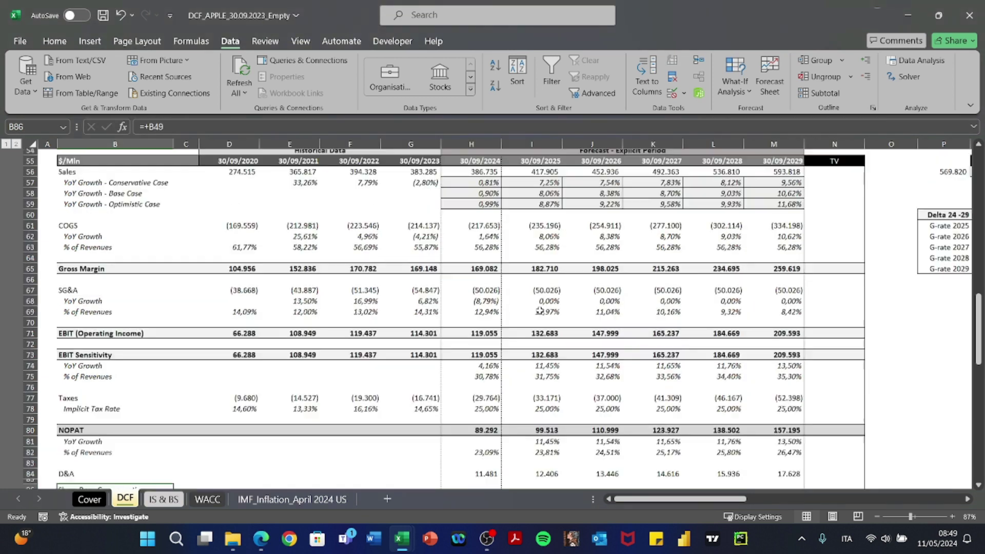
pyautogui.scroll(-2, 540, 310)
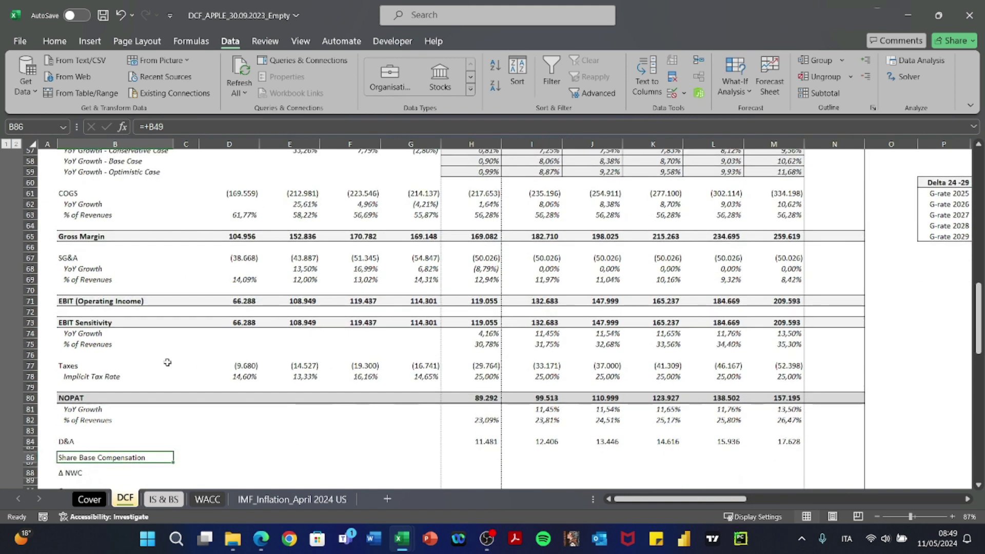
pyautogui.click(29, 301)
pyautogui.scroll(-3, 300, 413)
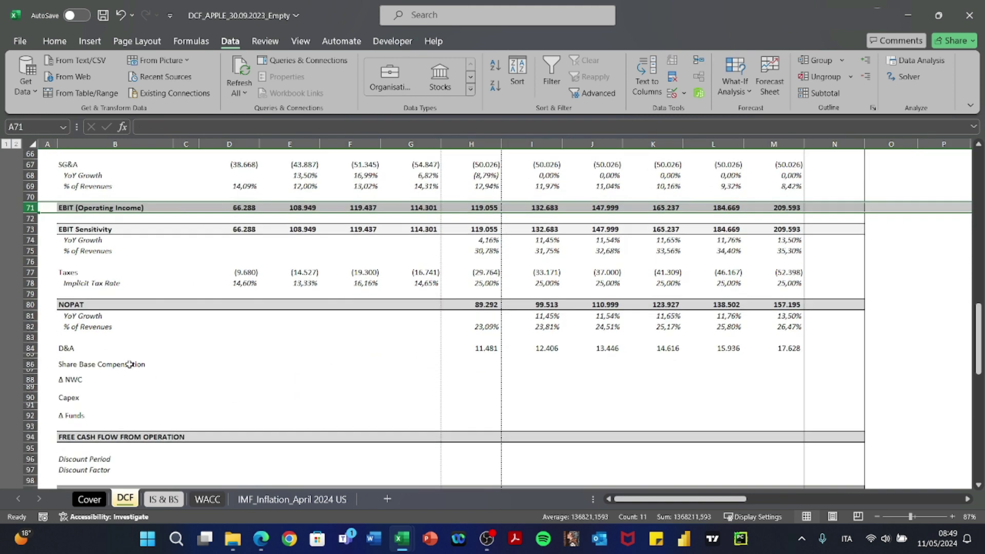
pyautogui.moveTo(125, 365); pyautogui.dragTo(808, 368)
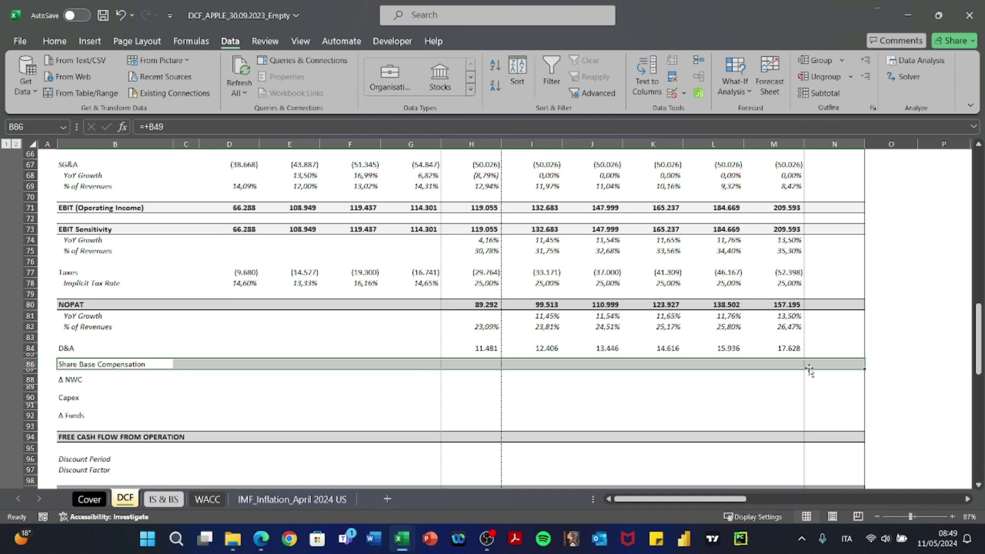
# Switch to Apple's 10-K PDF in Edge and examine share-based compensation expense and 2023 net income in the cash flow statement.
pyautogui.hotkey('alt', 'Tab')
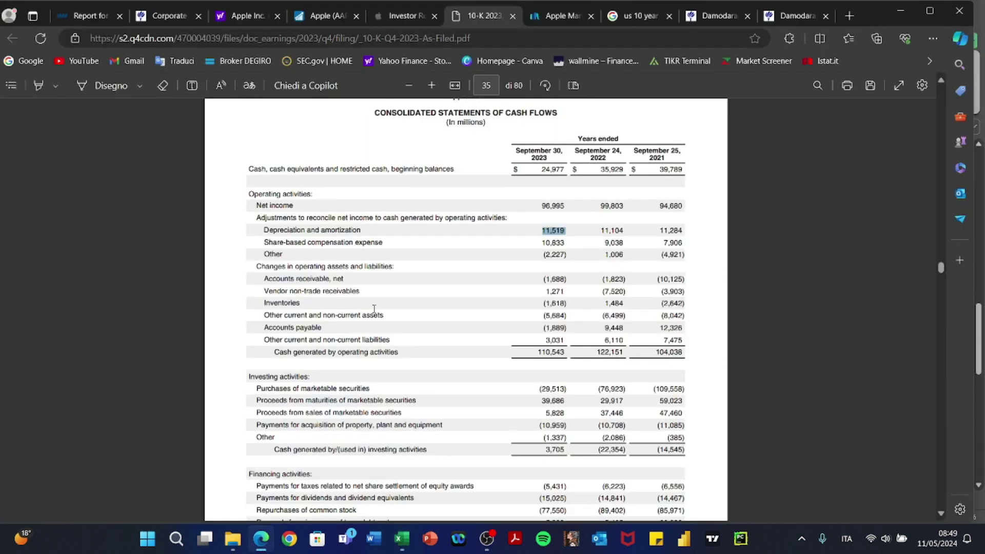
pyautogui.moveTo(264, 242); pyautogui.dragTo(686, 243)
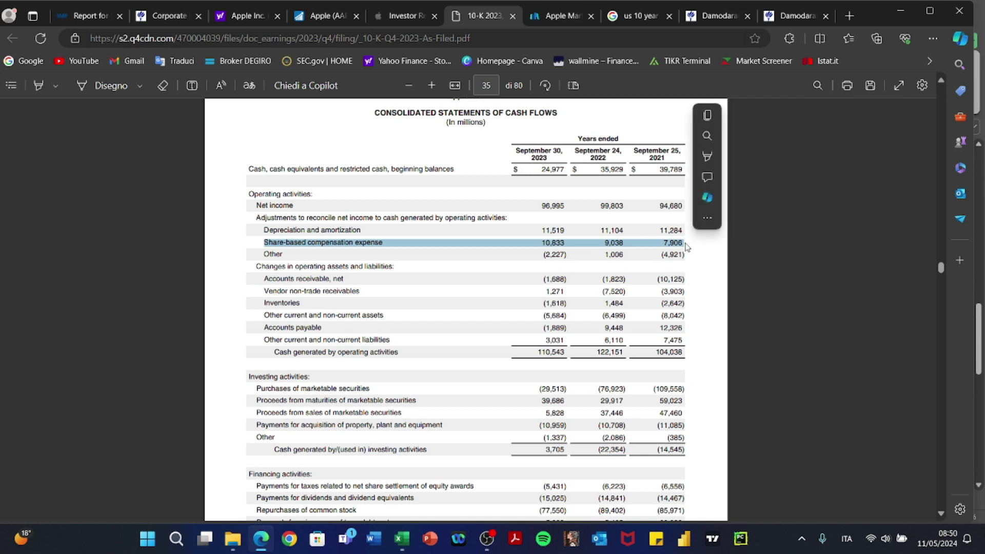
pyautogui.scroll(1, 447, 318)
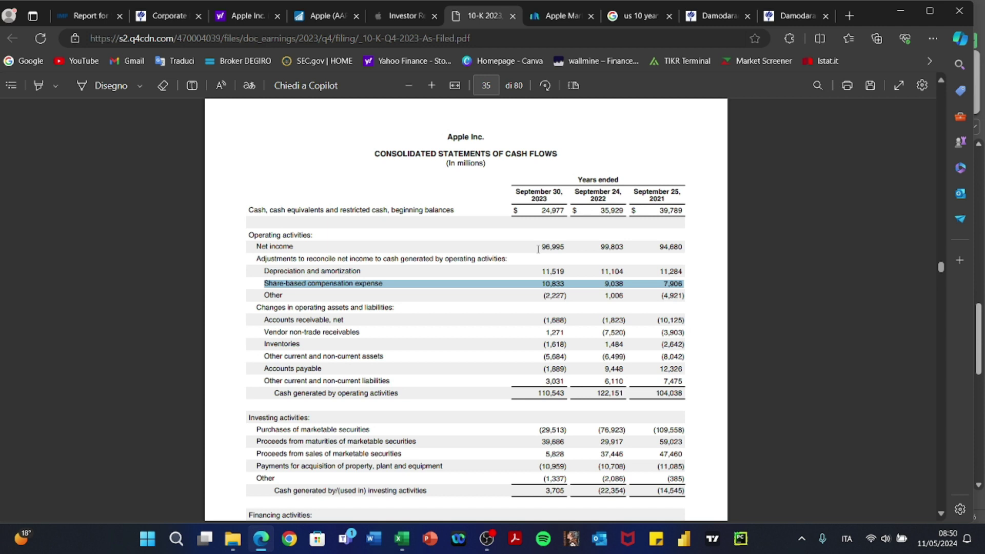
pyautogui.moveTo(538, 248); pyautogui.dragTo(565, 248)
pyautogui.scroll(-2, 533, 388)
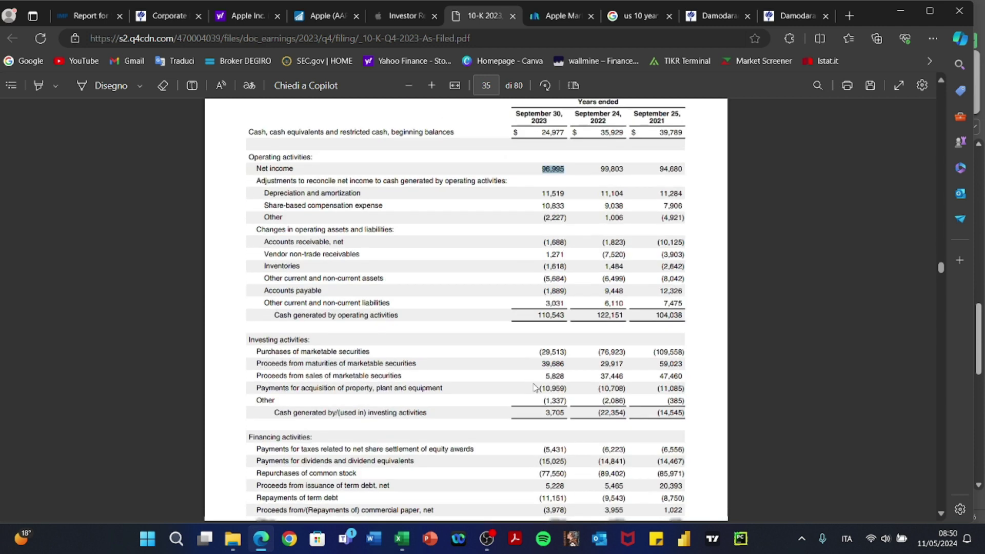
# Examine the 10-K cash flow statement and the share-based compensation expense for 2021 to 2023.
pyautogui.scroll(-3, 534, 387)
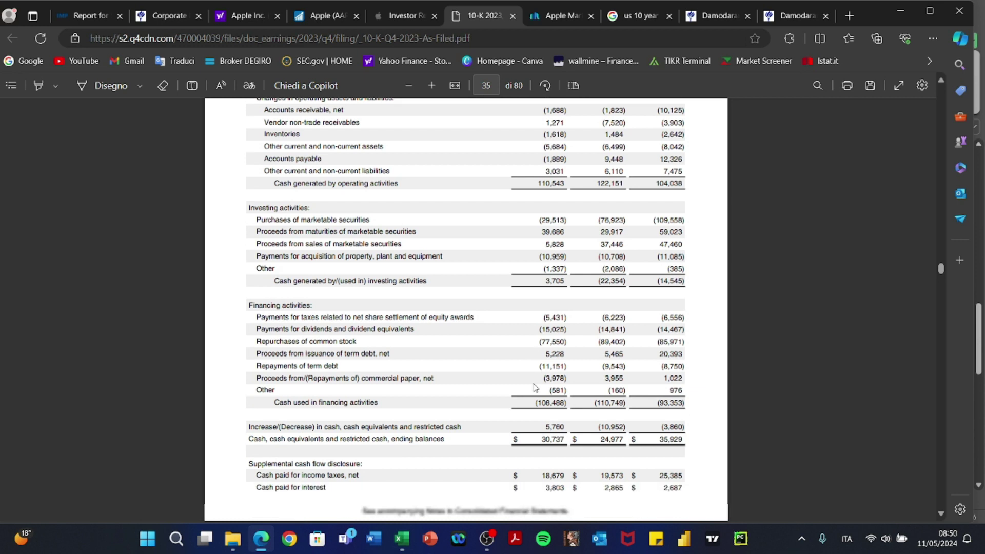
pyautogui.scroll(3, 534, 432)
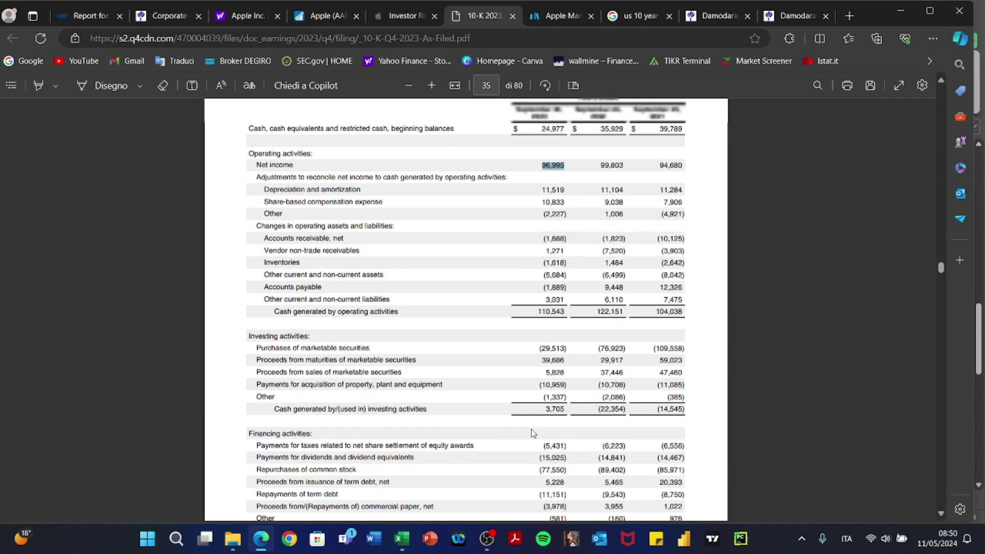
pyautogui.moveTo(546, 215); pyautogui.dragTo(678, 213)
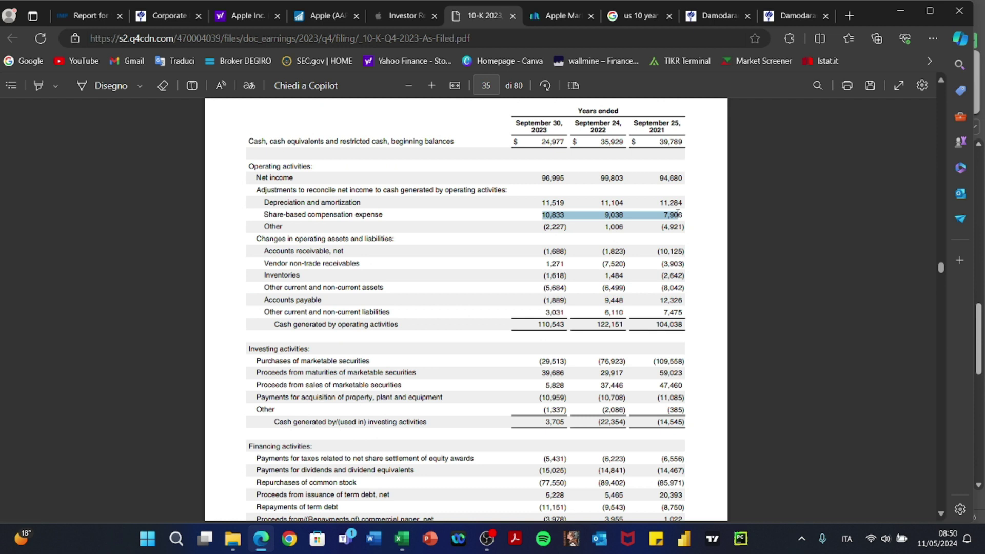
# Examine the Other adjustment row under operating activities across 2021 to 2023.
pyautogui.click(263, 228)
pyautogui.moveTo(263, 227); pyautogui.dragTo(689, 227)
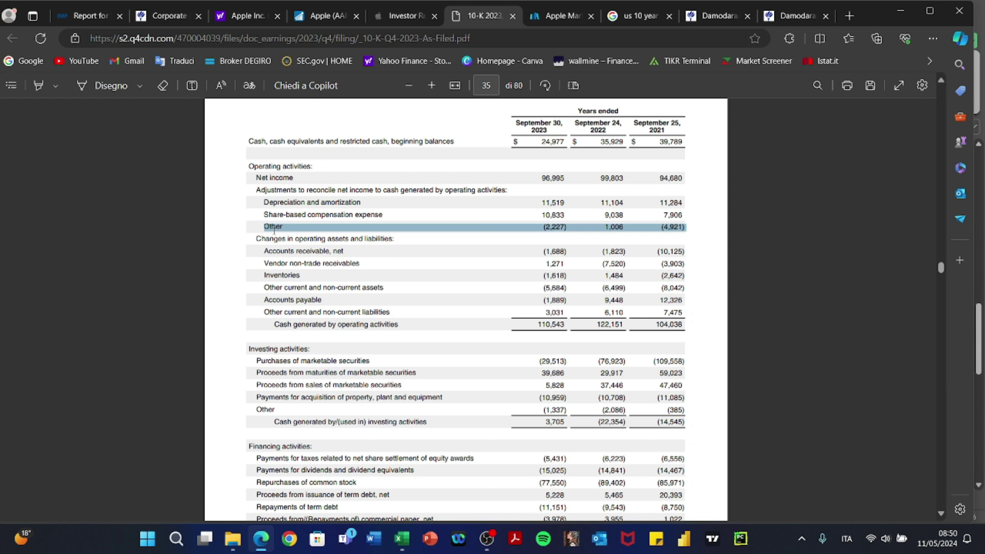
pyautogui.click(274, 230)
pyautogui.moveTo(265, 226); pyautogui.dragTo(683, 227)
pyautogui.click(543, 230)
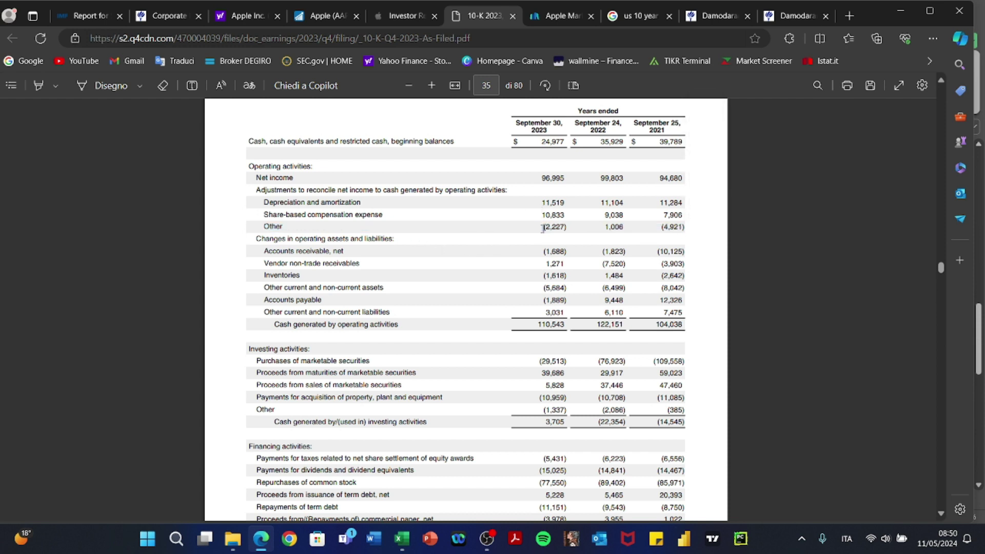
pyautogui.moveTo(562, 228); pyautogui.dragTo(690, 228)
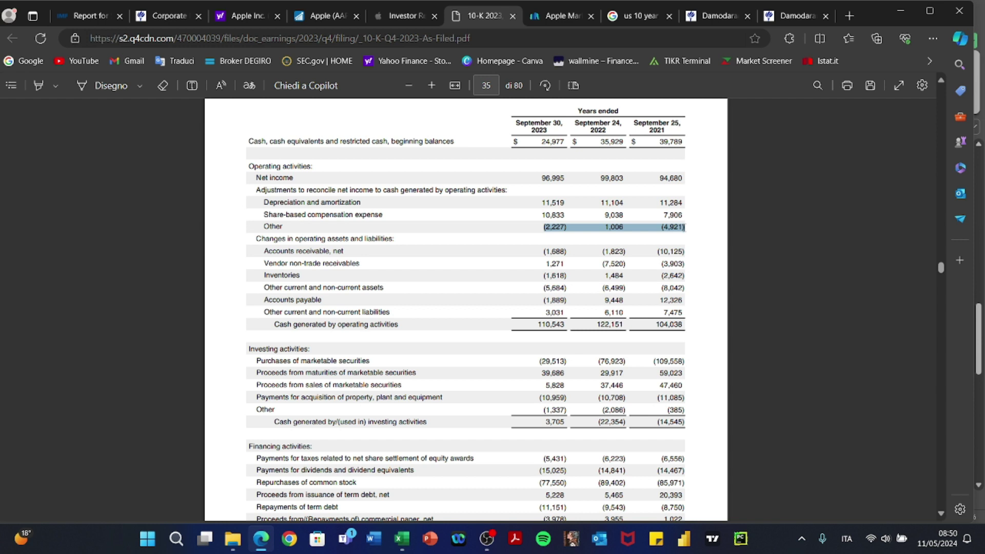
pyautogui.click(531, 229)
pyautogui.moveTo(546, 227); pyautogui.dragTo(687, 227)
pyautogui.moveTo(264, 225); pyautogui.dragTo(499, 226)
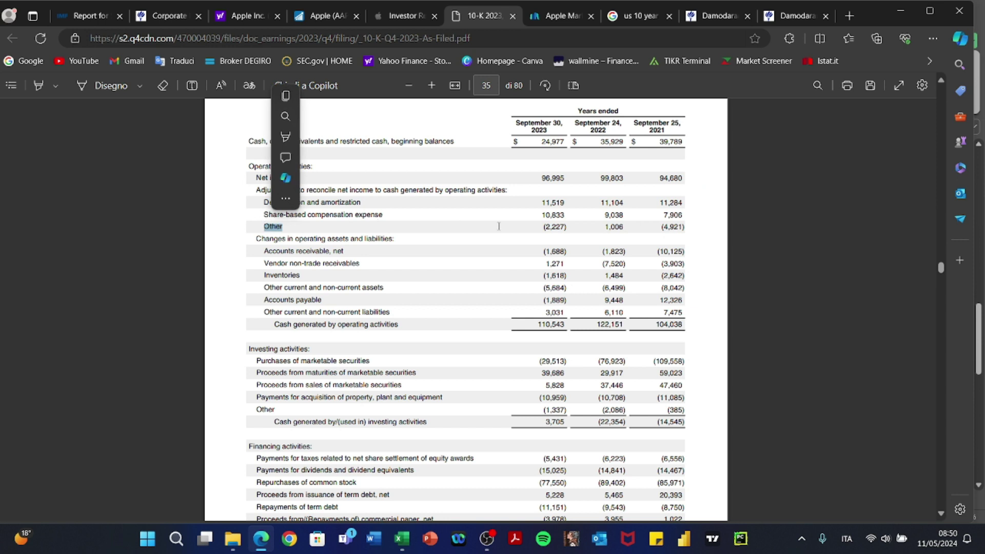
pyautogui.moveTo(684, 227); pyautogui.dragTo(271, 229)
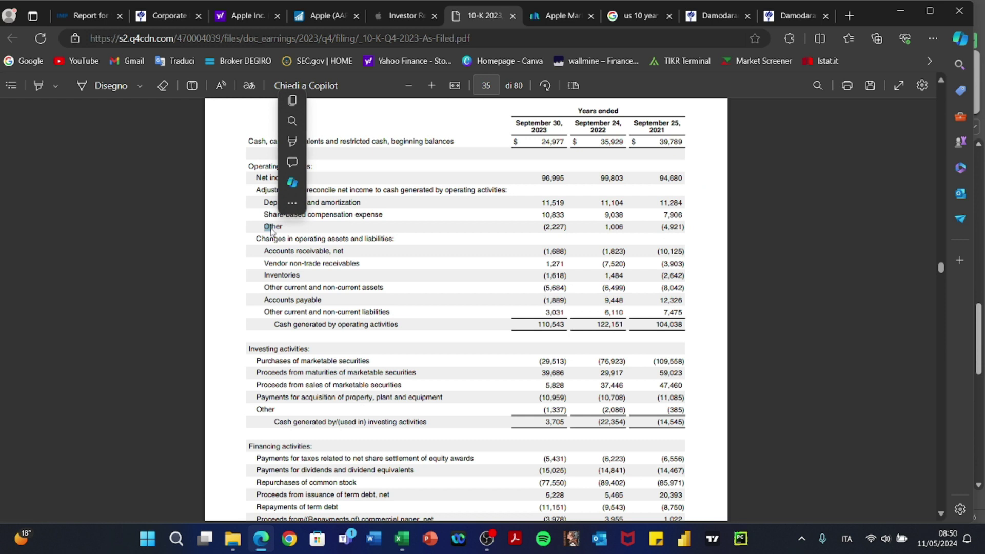
pyautogui.click(271, 229)
pyautogui.click(260, 227)
pyautogui.moveTo(260, 227); pyautogui.dragTo(684, 239)
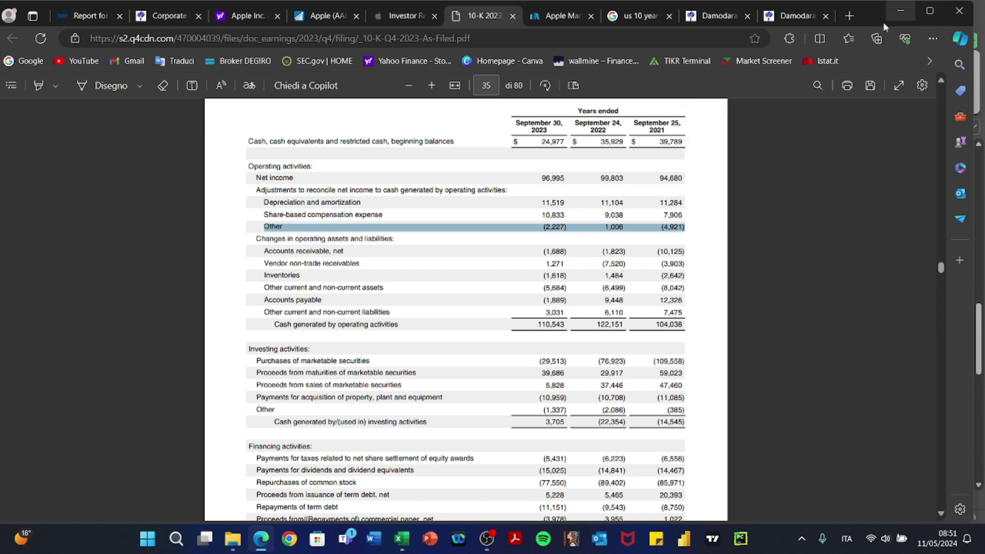
# Switch back to the Excel model and review the Share-Based Compensation % of Revenue formulas on the IS & BS sheet.
pyautogui.hotkey('alt', 'Tab')
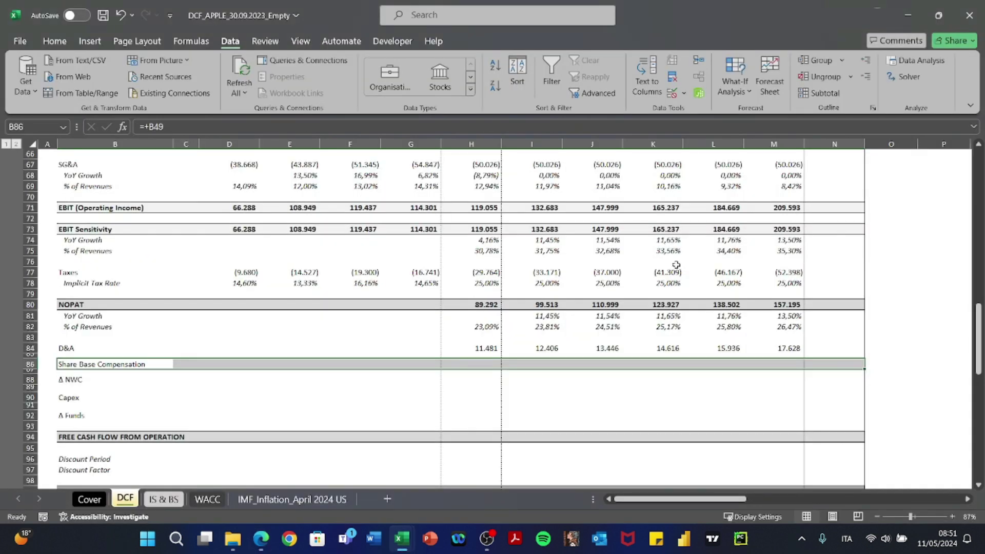
pyautogui.press('Right')
pyautogui.press('Right')
pyautogui.press('Right')
pyautogui.press('Right')
pyautogui.press('Right')
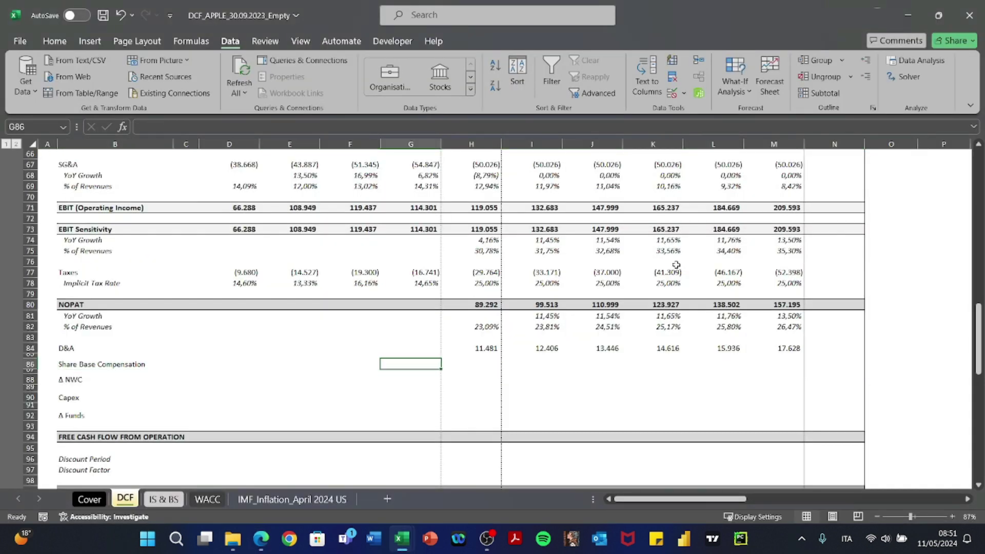
pyautogui.hotkey('ctrl', 'pagedown')
pyautogui.hotkey('shift', 'Left')
pyautogui.hotkey('shift', 'Left')
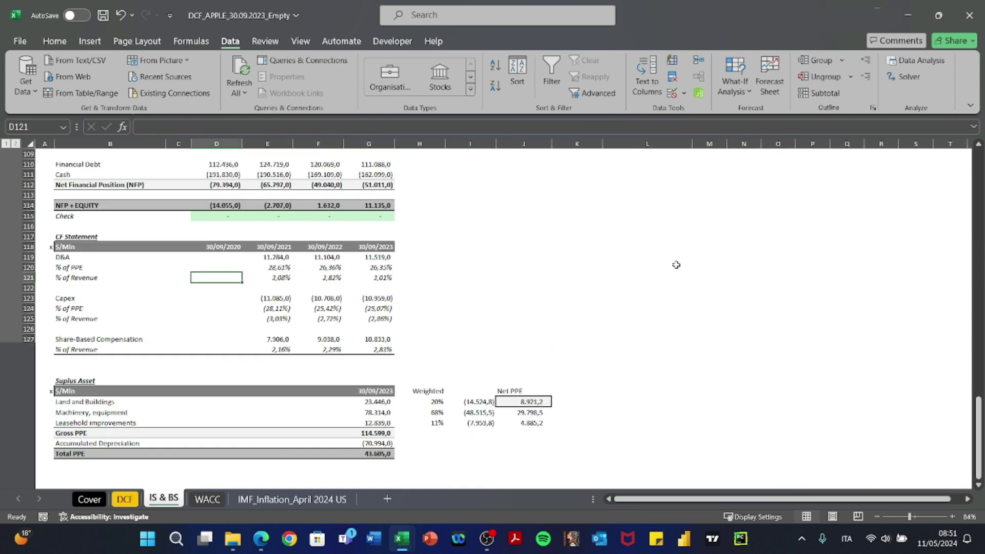
pyautogui.press('Down')
pyautogui.press('Down')
pyautogui.press('Down')
pyautogui.press('Down')
pyautogui.press('Down')
pyautogui.press('Down')
pyautogui.press('Right')
pyautogui.press('Right')
pyautogui.press('Left')
pyautogui.press('Down')
pyautogui.press('Left')
pyautogui.press('F2')
pyautogui.press('Escape')
pyautogui.press('Right')
pyautogui.press('F2')
pyautogui.press('Escape')
pyautogui.press('Right')
pyautogui.press('F2')
pyautogui.press('Escape')
pyautogui.press('Left')
pyautogui.press('Left')
pyautogui.press('F2')
pyautogui.press('Escape')
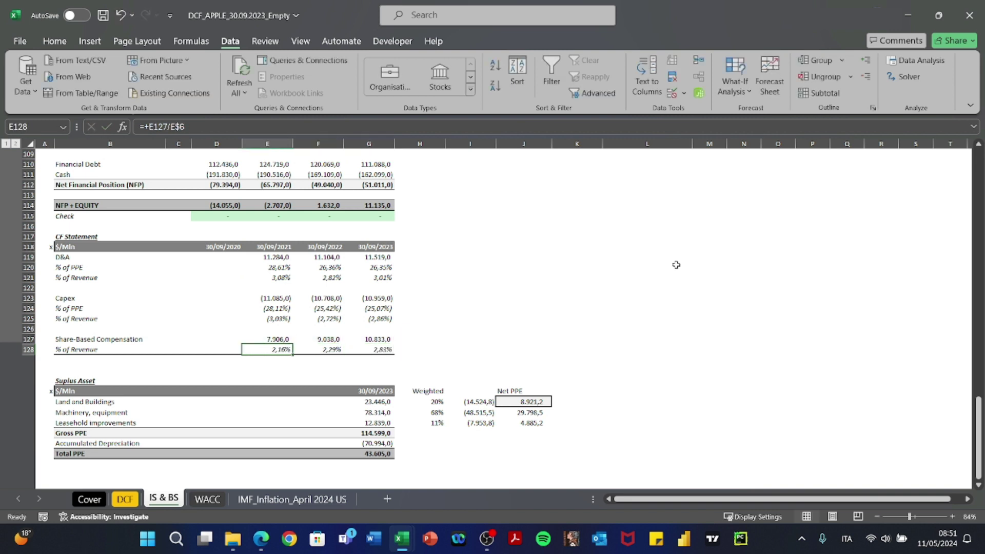
# Trace the formula in E128 to the 30/09/2021 Sales figure in the income statement.
pyautogui.press('F2')
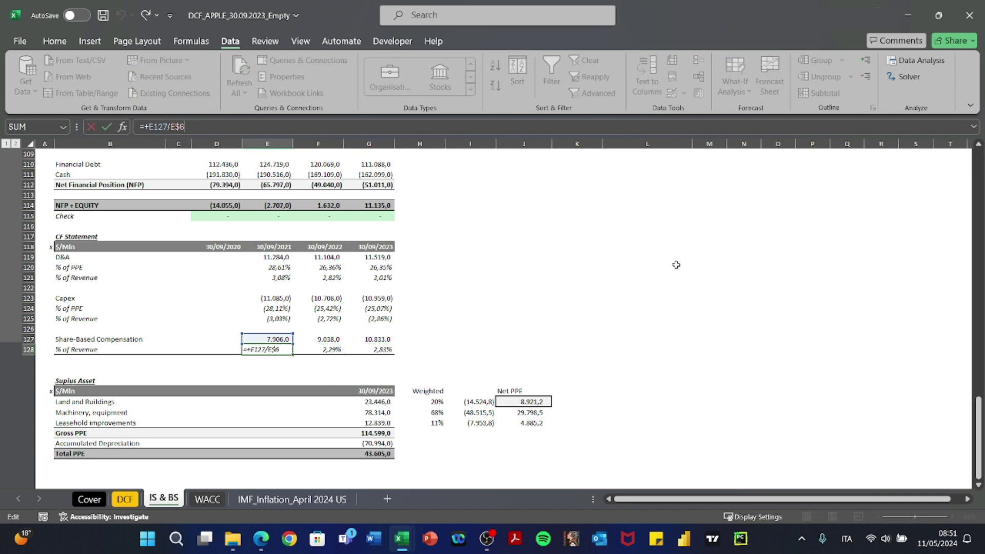
pyautogui.scroll(20, 676, 265)
pyautogui.scroll(-20, 676, 265)
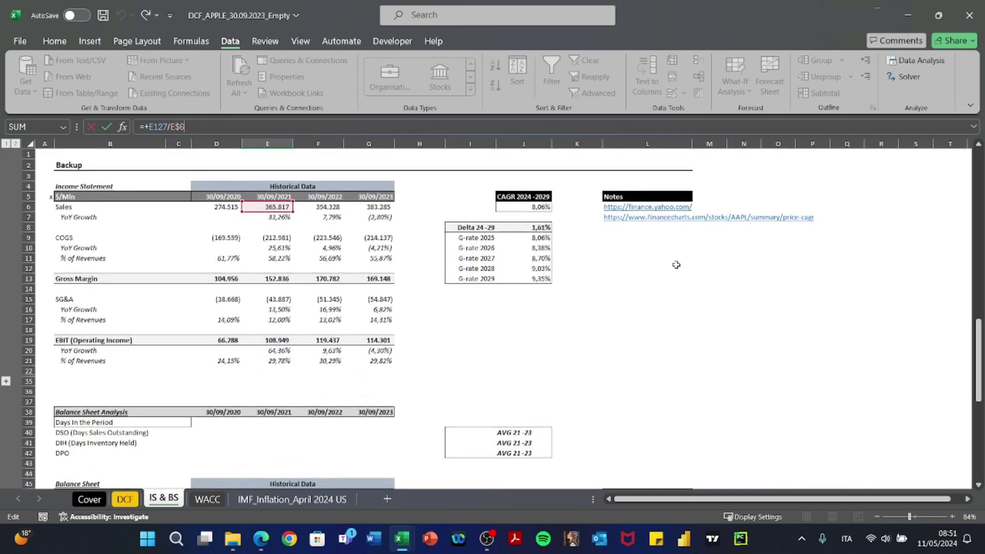
pyautogui.press('Escape')
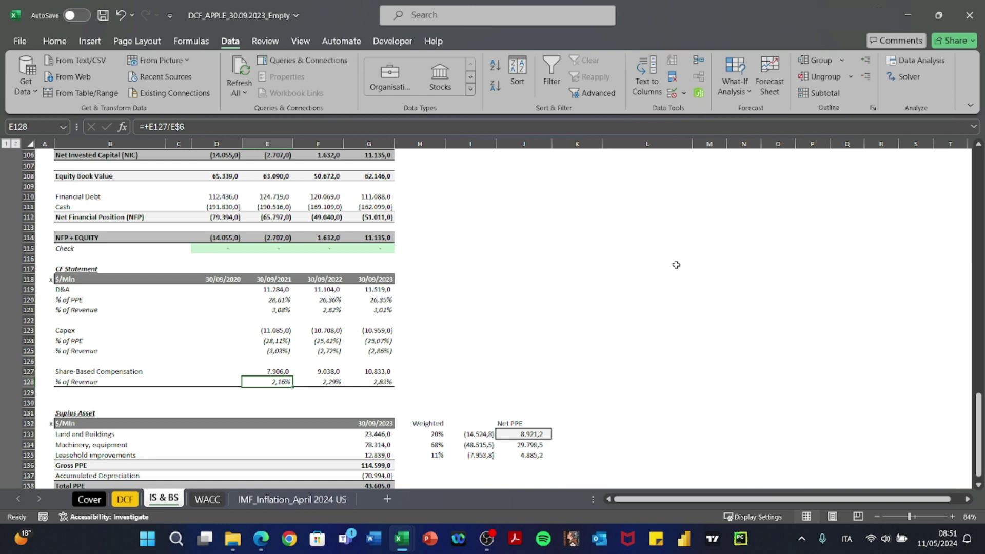
# In D48 of the DCF sheet's assumptions, enter the average of 'IS & BS'!E128:G128, the historical share-based compensation percentages.
pyautogui.hotkey('ctrl', 'pageup')
pyautogui.hotkey('ctrl', 'pageup')
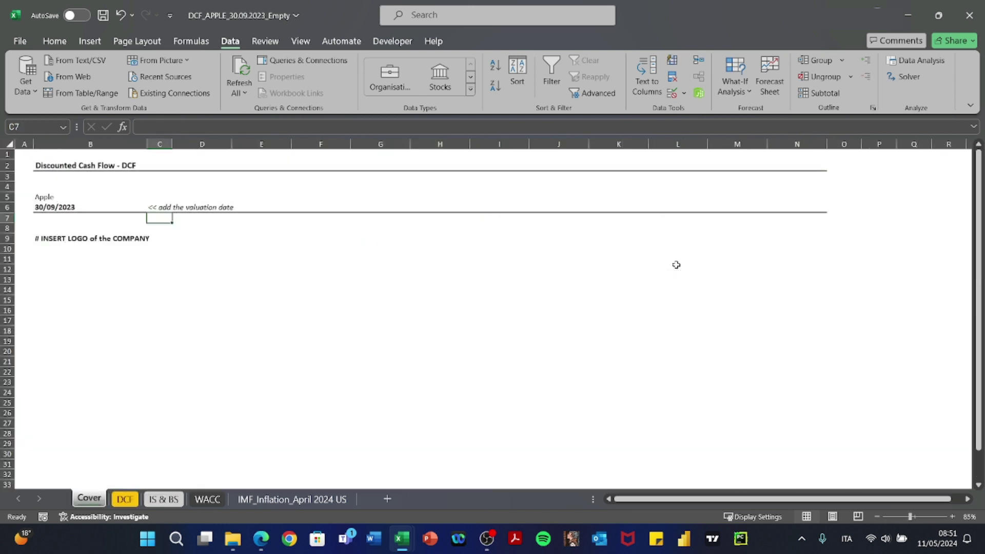
pyautogui.hotkey('ctrl', 'pagedown')
pyautogui.hotkey('ctrl', 'Home')
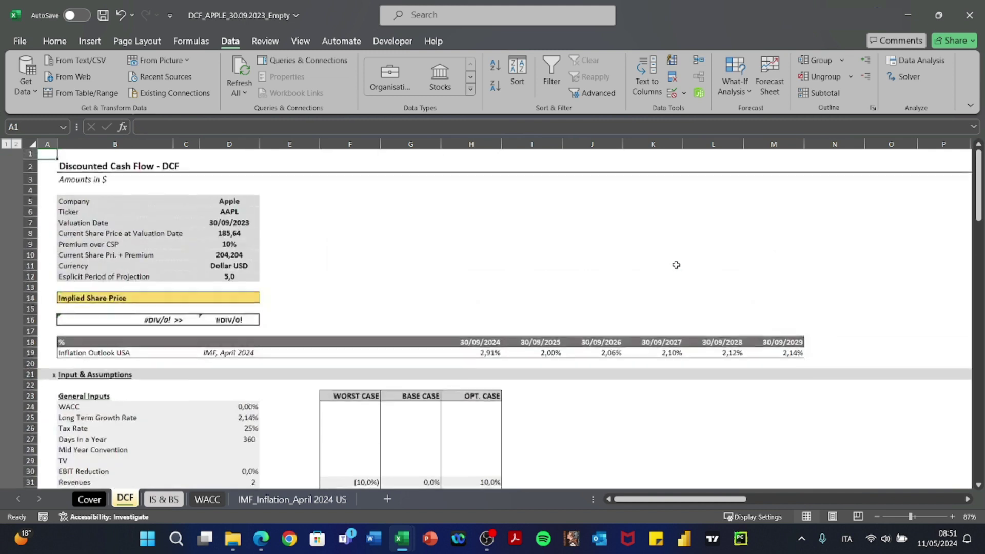
pyautogui.hotkey('ctrl', 'Down')
pyautogui.press('Up')
pyautogui.press('Up')
pyautogui.press('Up')
pyautogui.press('Right')
pyautogui.press('Right')
pyautogui.press('Up')
pyautogui.write('+average(')
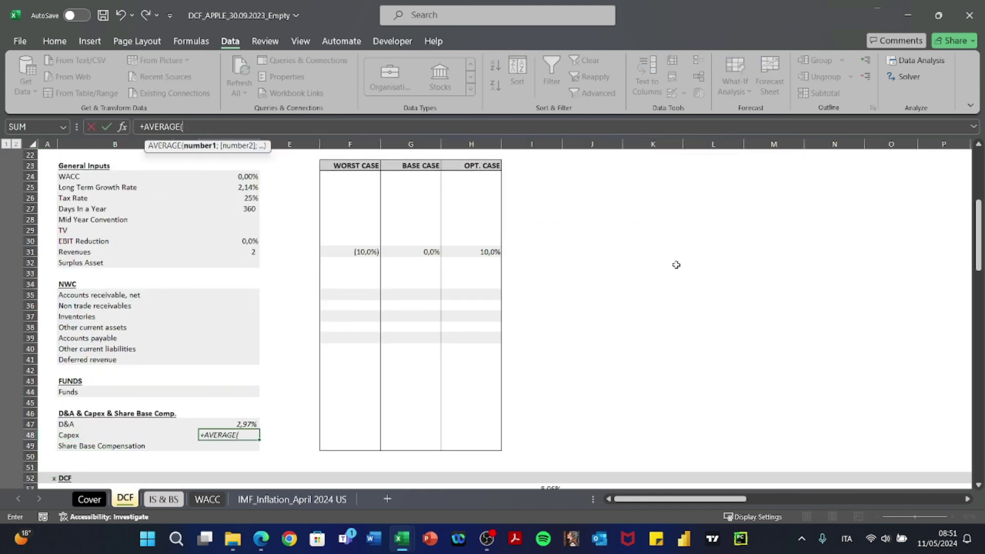
pyautogui.hotkey('ctrl', 'pagedown')
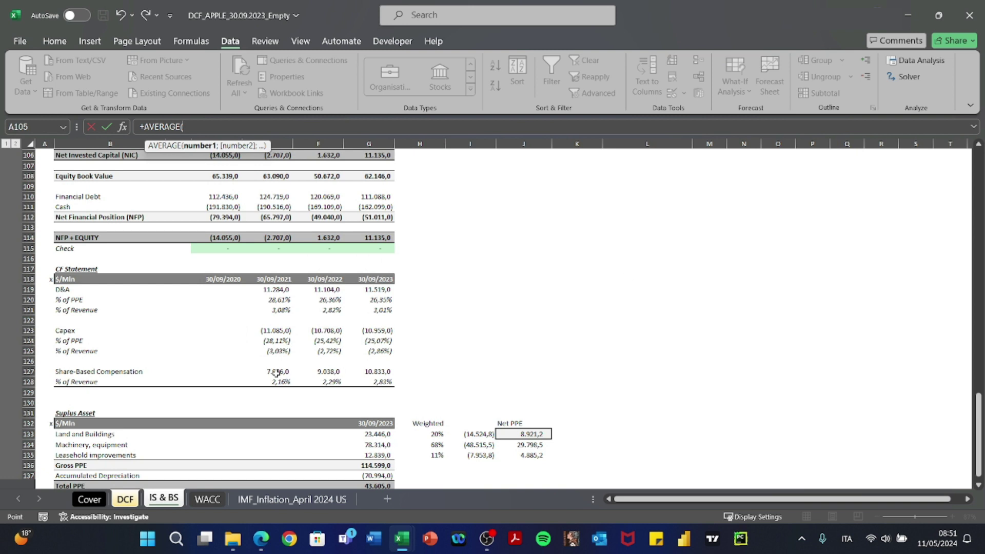
pyautogui.moveTo(275, 382); pyautogui.dragTo(366, 380)
pyautogui.write(')')
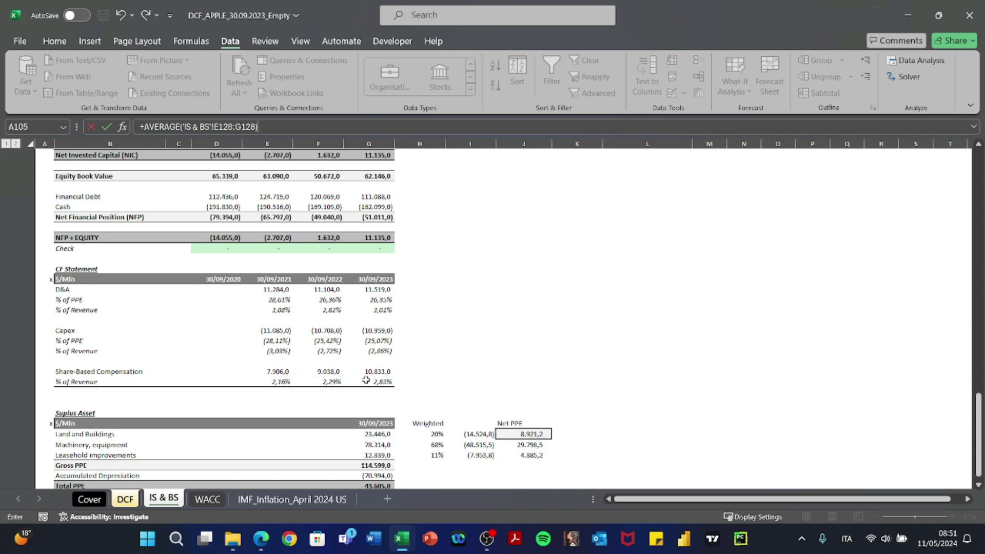
pyautogui.press('Return')
# Compute Share Base Compensation for 30/09/2024 in H86 as Sales times the fixed percentage, =+H56*$D$48.
pyautogui.press('Up')
pyautogui.press('Left')
pyautogui.press('Left')
pyautogui.press('Left')
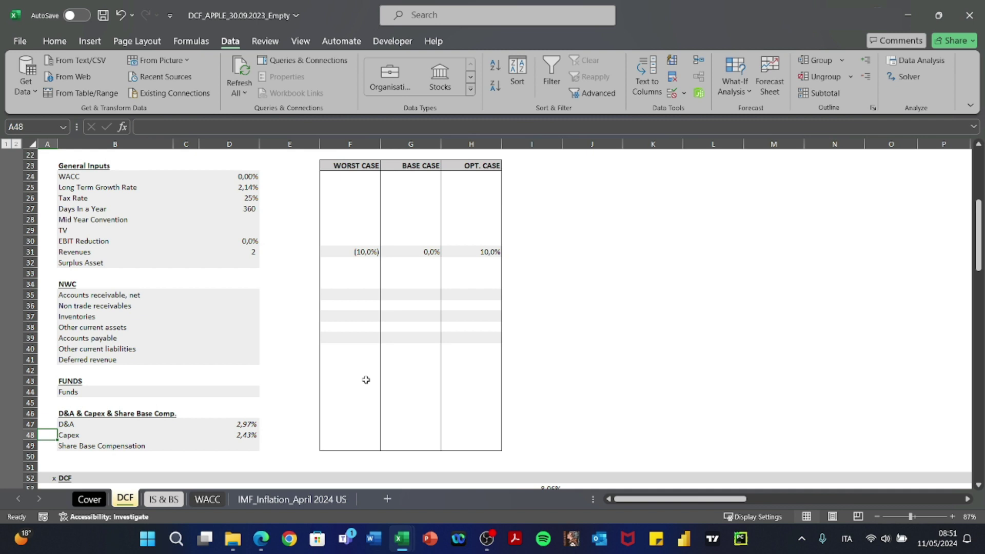
pyautogui.hotkey('ctrl', 'Down')
pyautogui.hotkey('ctrl', 'Down')
pyautogui.press('Up')
pyautogui.press('Up')
pyautogui.press('Up')
pyautogui.press('Up')
pyautogui.press('Up')
pyautogui.press('Up')
pyautogui.press('Up')
pyautogui.press('Up')
pyautogui.press('Up')
pyautogui.press('Up')
pyautogui.press('Right')
pyautogui.press('Right')
pyautogui.press('Right')
pyautogui.press('Right')
pyautogui.press('Right')
pyautogui.press('Right')
pyautogui.press('Right')
pyautogui.press('Right')
pyautogui.press('Up')
pyautogui.press('Up')
pyautogui.press('Up')
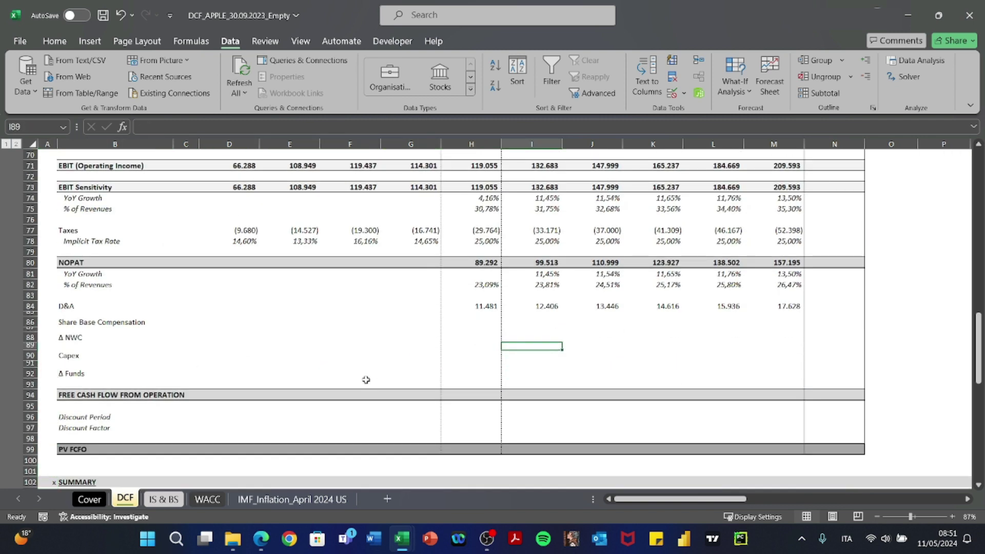
pyautogui.press('Left')
pyautogui.press('Up')
pyautogui.press('Up')
pyautogui.press('Up')
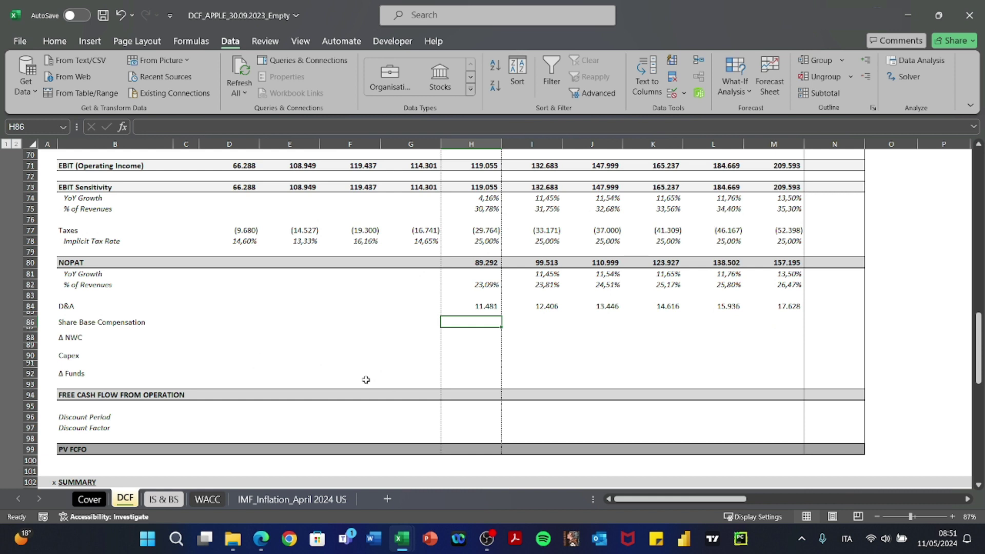
pyautogui.write('+')
pyautogui.press('Up')
pyautogui.press('Up')
pyautogui.press('Up')
pyautogui.press('Up')
pyautogui.press('Up')
pyautogui.press('Up')
pyautogui.press('Up')
pyautogui.press('Up')
pyautogui.press('Up')
pyautogui.press('Up')
pyautogui.press('Up')
pyautogui.press('Up')
pyautogui.press('Up')
pyautogui.press('Up')
pyautogui.press('Up')
pyautogui.press('Up')
pyautogui.press('Up')
pyautogui.press('Up')
pyautogui.press('Up')
pyautogui.press('Up')
pyautogui.press('Up')
pyautogui.press('Up')
pyautogui.press('Up')
pyautogui.press('Up')
pyautogui.press('Up')
pyautogui.press('Up')
pyautogui.press('Up')
pyautogui.press('Up')
pyautogui.press('Up')
pyautogui.write('*')
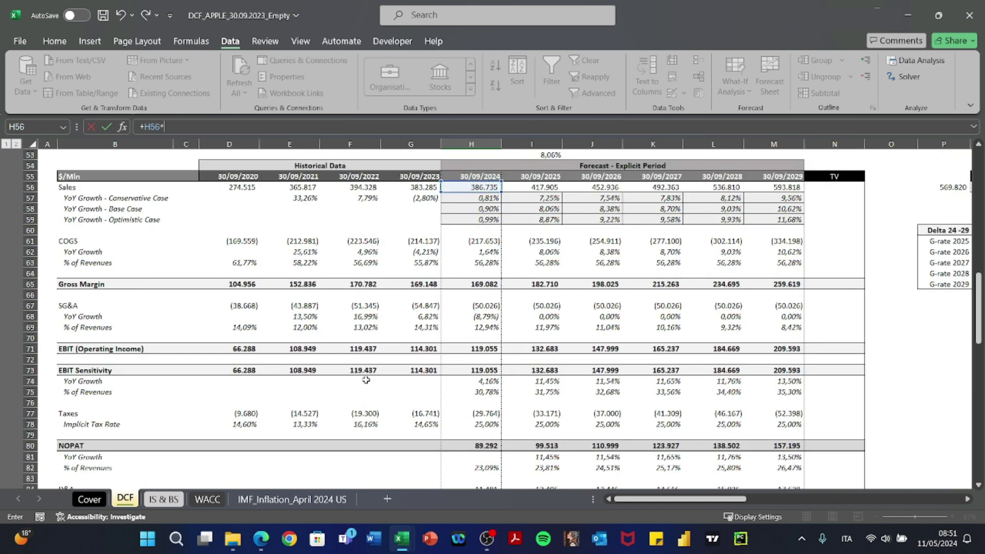
pyautogui.hotkey('ctrl', 'Left')
pyautogui.hotkey('ctrl', 'Left')
pyautogui.hotkey('ctrl', 'Up')
pyautogui.hotkey('ctrl', 'Up')
pyautogui.hotkey('ctrl', 'Up')
pyautogui.press('Down')
pyautogui.press('Down')
pyautogui.hotkey('ctrl', 'Down')
pyautogui.hotkey('ctrl', 'Down')
pyautogui.press('Up')
pyautogui.press('Up')
pyautogui.press('Up')
pyautogui.press('Right')
pyautogui.press('Right')
pyautogui.press('Up')
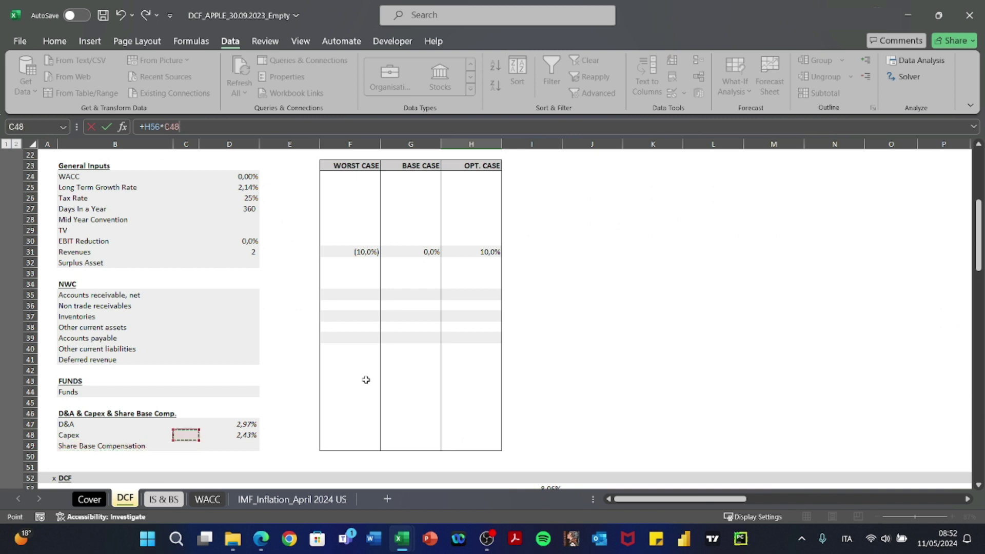
pyautogui.press('Right')
pyautogui.press('F4')
pyautogui.hotkey('ctrl', 'Return')
# Copy the Share Base Compensation formula from H86 to I86:M86, pasting formulas only, and check the references in I86.
pyautogui.hotkey('ctrl', 'c')
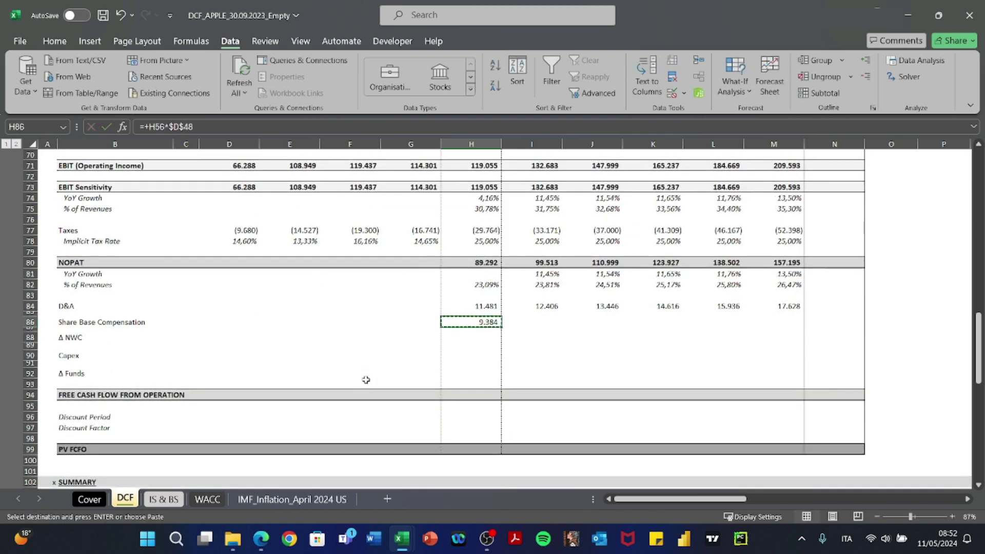
pyautogui.press('Right')
pyautogui.hotkey('shift', 'Right')
pyautogui.hotkey('shift', 'Right')
pyautogui.hotkey('shift', 'Right')
pyautogui.hotkey('shift', 'Right')
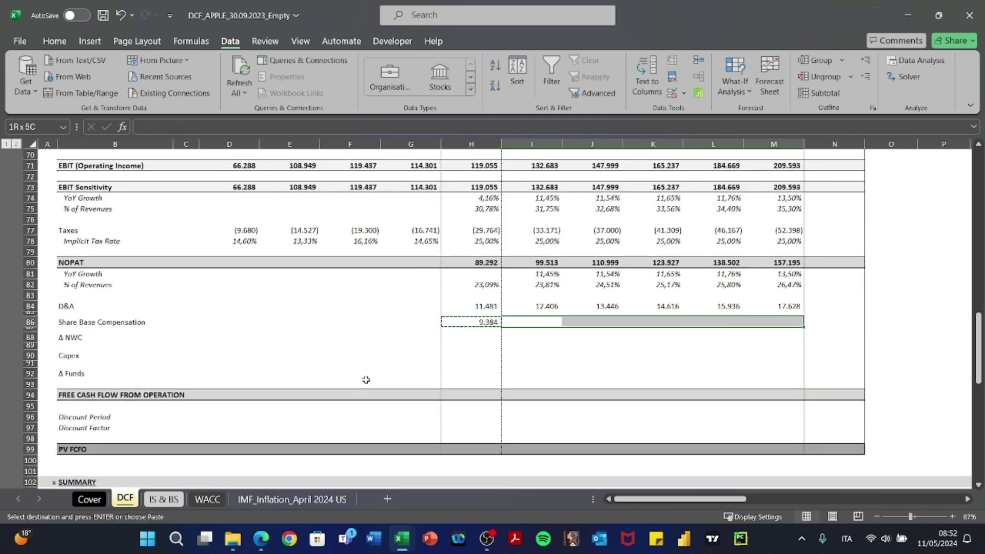
pyautogui.hotkey('ctrl', 'alt', 'v')
pyautogui.press('f')
pyautogui.press('Return')
pyautogui.press('F2')
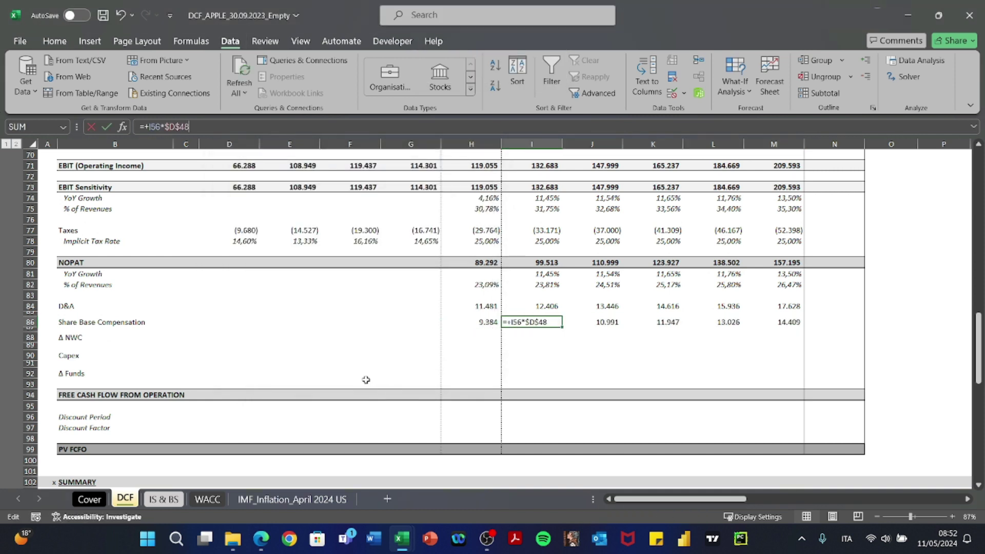
# Check the references of the Share Base Compensation formulas in M86 and H86.
pyautogui.press('Escape')
pyautogui.press('Right')
pyautogui.press('Right')
pyautogui.press('Right')
pyautogui.press('Right')
pyautogui.press('F2')
pyautogui.press('Escape')
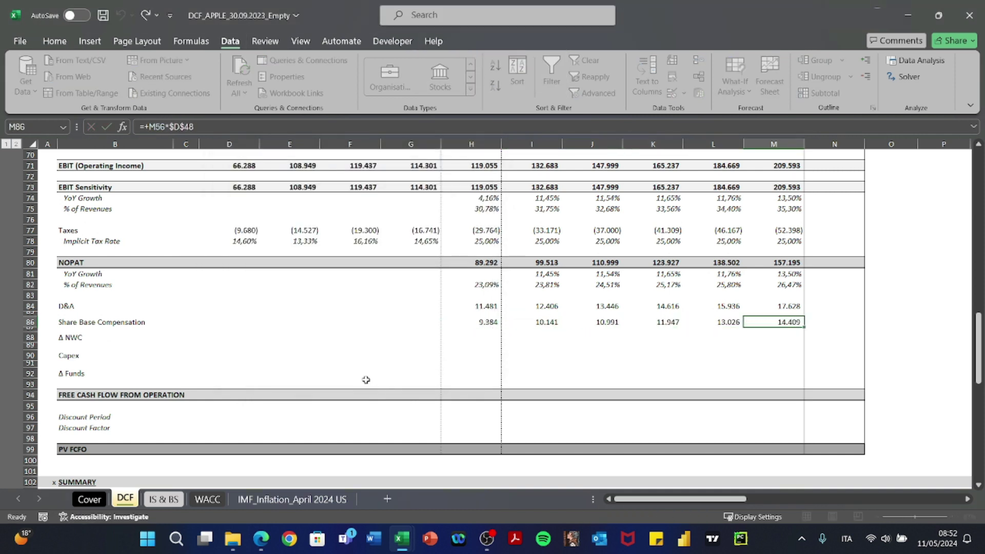
pyautogui.press('Left')
pyautogui.press('Left')
pyautogui.press('Left')
pyautogui.press('Left')
pyautogui.press('Left')
pyautogui.press('F2')
pyautogui.press('Return')
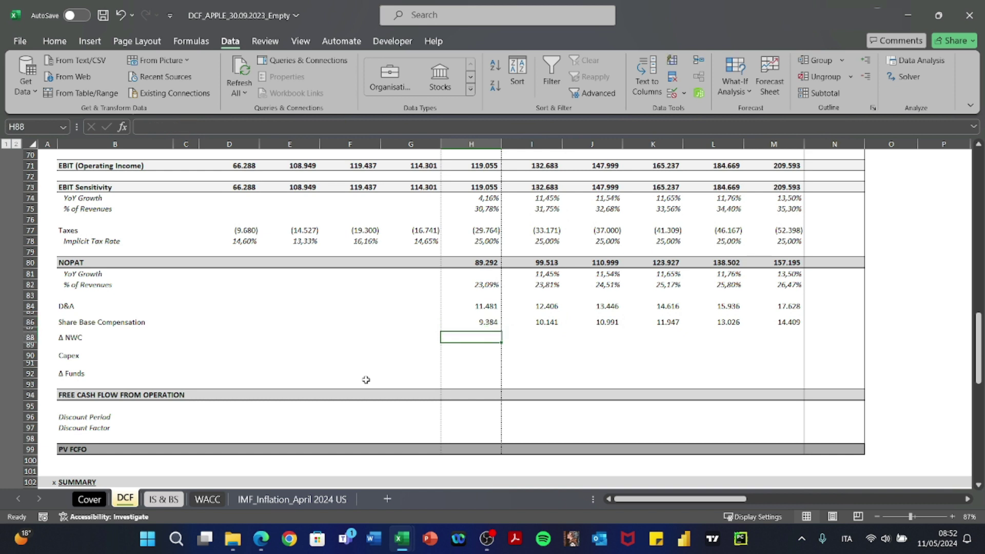
# Review the NWC items in the DCF sheet's Input & Assumptions, from Accounts receivable to Deferred revenue.
pyautogui.press('Left')
pyautogui.press('Left')
pyautogui.press('Left')
pyautogui.press('Left')
pyautogui.press('Left')
pyautogui.press('Left')
pyautogui.press('Left')
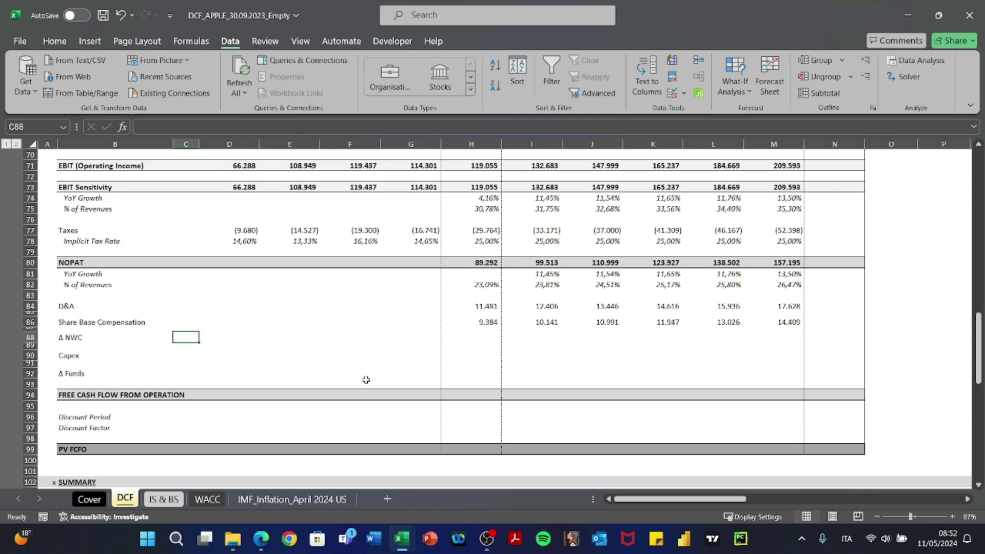
pyautogui.hotkey('ctrl', 'Up')
pyautogui.hotkey('ctrl', 'Up')
pyautogui.press('Down')
pyautogui.press('Down')
pyautogui.press('Down')
pyautogui.press('Down')
pyautogui.press('Down')
pyautogui.press('Down')
pyautogui.press('Down')
pyautogui.press('Down')
pyautogui.press('Down')
pyautogui.press('Down')
pyautogui.press('Down')
pyautogui.press('Down')
pyautogui.press('Down')
pyautogui.press('Down')
pyautogui.press('Down')
pyautogui.press('Down')
pyautogui.press('Down')
pyautogui.press('Right')
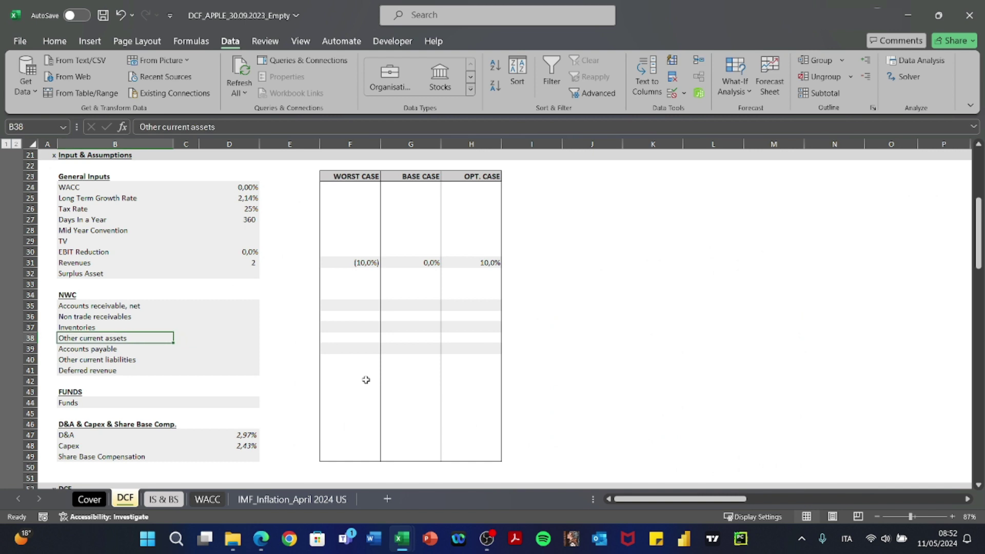
# In the Balance Sheet Analysis of the IS & BS sheet, link Days In the Period in C39 to the DCF sheet's Days In a Year input.
pyautogui.hotkey('ctrl', 'pagedown')
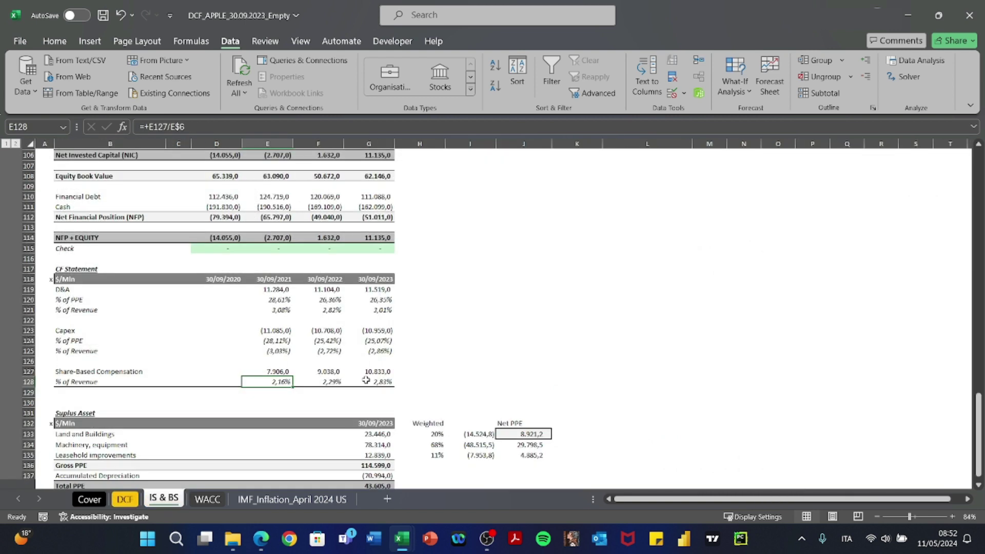
pyautogui.scroll(6, 366, 379)
pyautogui.scroll(18, 365, 379)
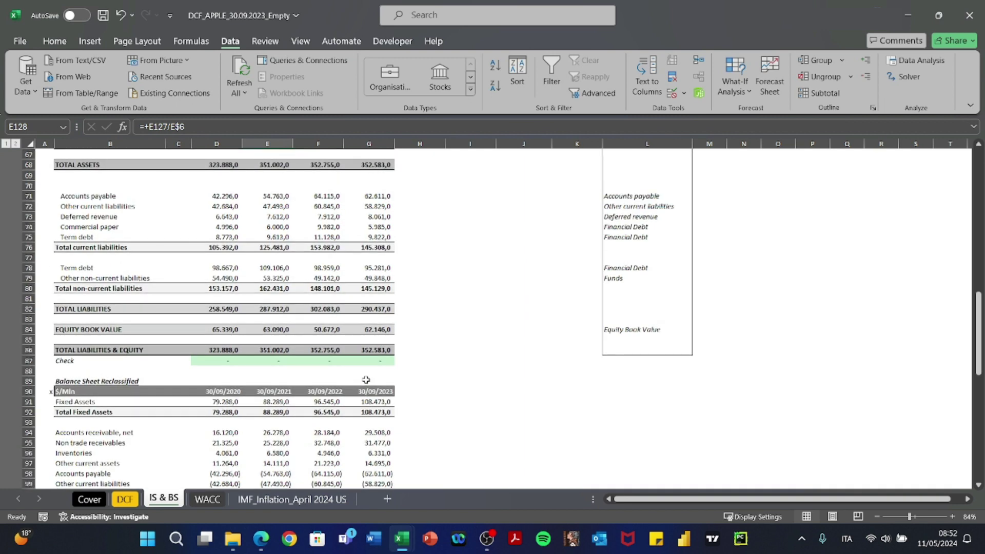
pyautogui.scroll(3, 365, 380)
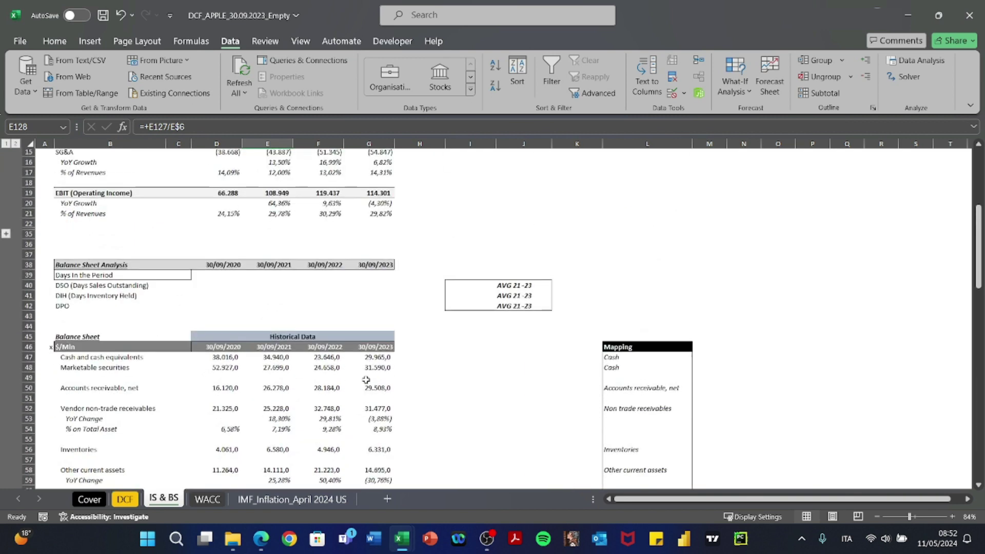
pyautogui.click(102, 289)
pyautogui.press('Right')
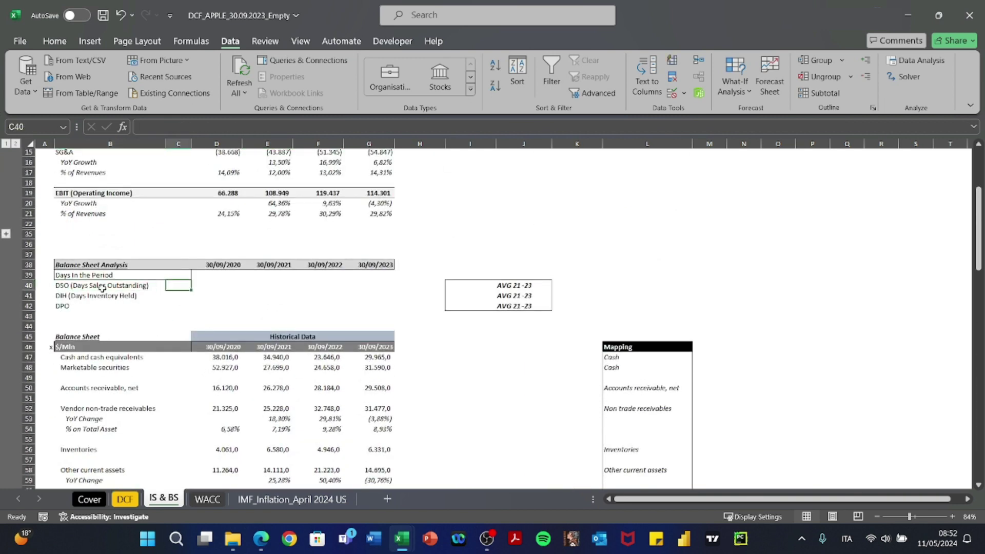
pyautogui.press('Left')
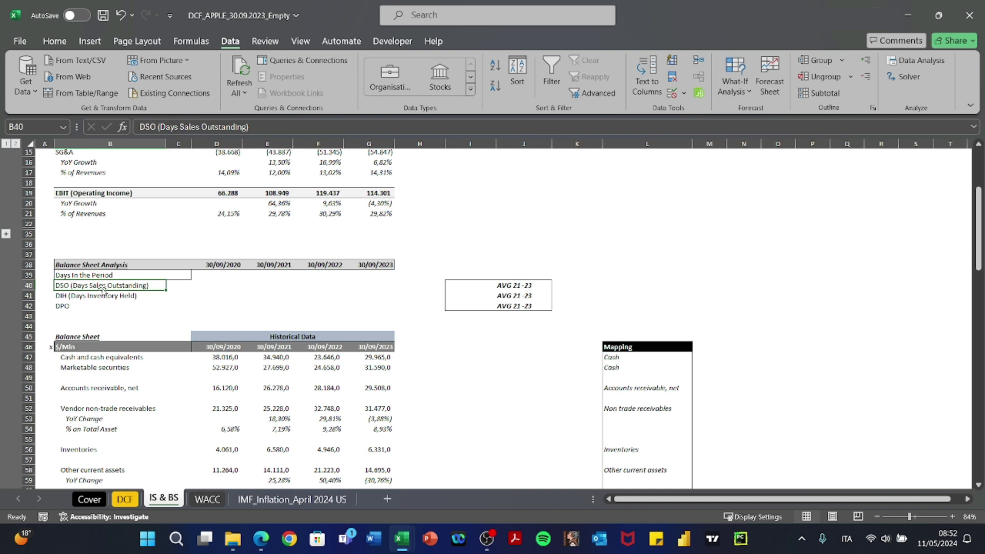
pyautogui.press('Up')
pyautogui.press('Right')
pyautogui.write('+')
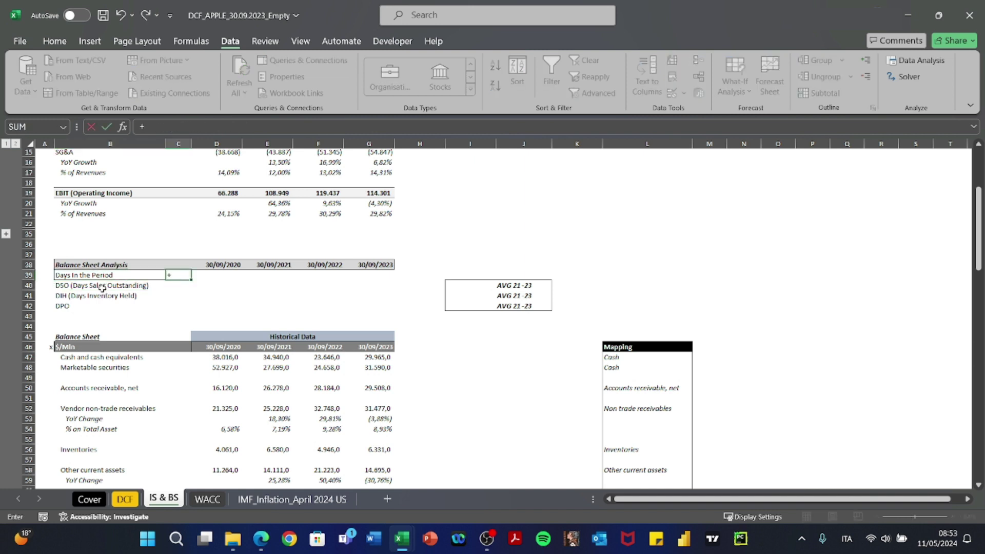
pyautogui.hotkey('ctrl', 'pageup')
pyautogui.click(103, 221)
pyautogui.press('Right')
pyautogui.press('Right')
pyautogui.press('Return')
pyautogui.press('Right')
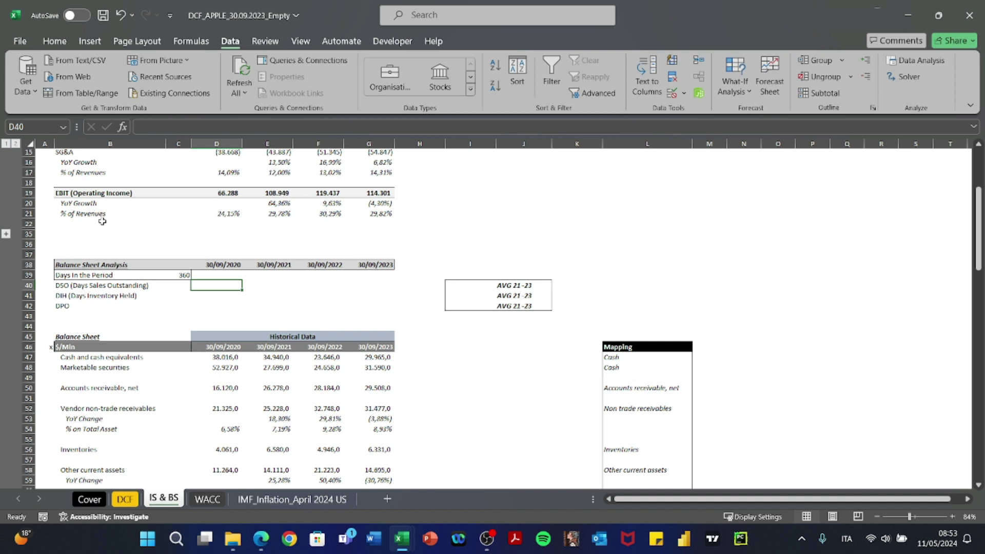
# Compute DSO for 30/09/2020 in D40 as net accounts receivable over Sales times the fixed days in the period, =+D50/D6*$C$39.
pyautogui.write('+C40')
pyautogui.press('Left')
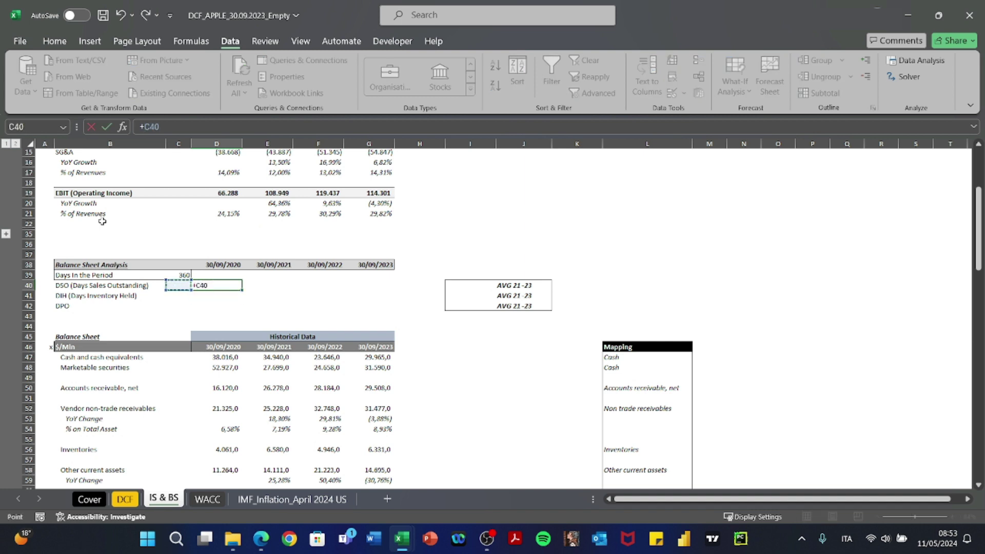
pyautogui.press('Right')
pyautogui.press('Down')
pyautogui.press('Down')
pyautogui.press('Down')
pyautogui.press('Down')
pyautogui.press('Down')
pyautogui.press('Down')
pyautogui.press('Down')
pyautogui.press('Down')
pyautogui.press('Down')
pyautogui.press('Down')
pyautogui.write('/')
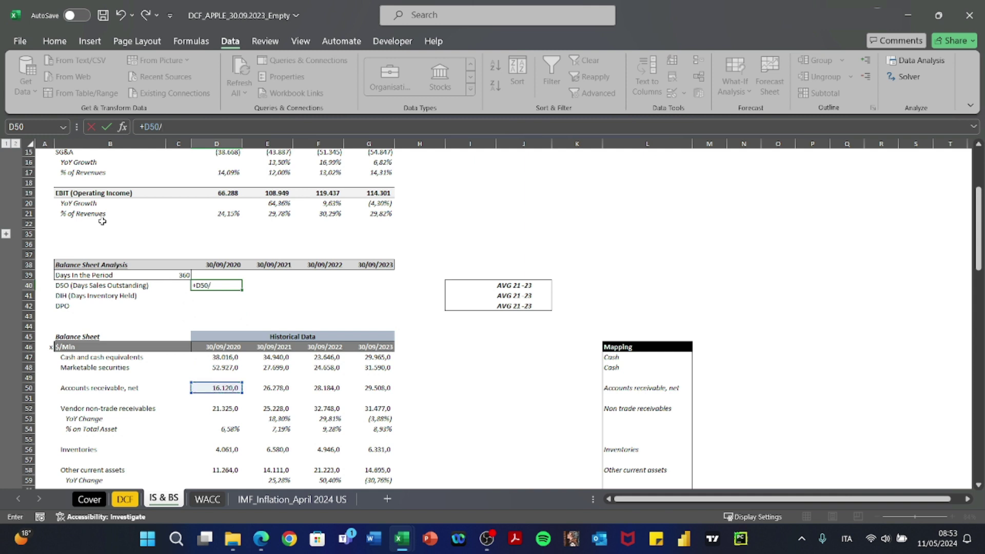
pyautogui.hotkey('ctrl', 'Left')
pyautogui.hotkey('ctrl', 'Left')
pyautogui.hotkey('ctrl', 'Up')
pyautogui.hotkey('ctrl', 'Up')
pyautogui.press('Down')
pyautogui.press('Down')
pyautogui.press('Down')
pyautogui.press('Down')
pyautogui.press('Right')
pyautogui.press('Right')
pyautogui.press('Right')
pyautogui.press('Down')
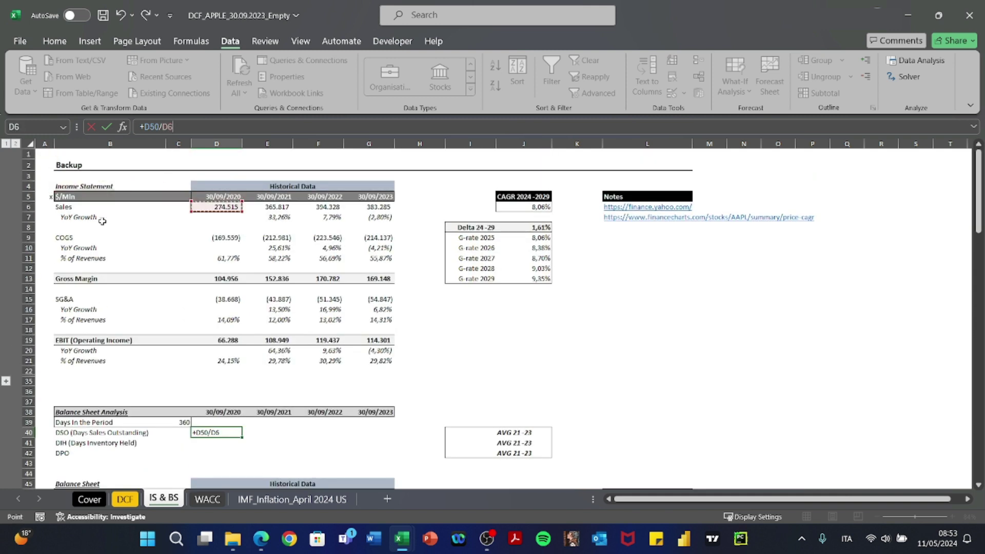
pyautogui.write('*')
pyautogui.click(181, 424)
pyautogui.press('F4')
pyautogui.hotkey('ctrl', 'Return')
# Copy the DSO formula from D40 to E40:G40, pasting formulas only, and check the references in the copied cells.
pyautogui.hotkey('ctrl', 'c')
pyautogui.hotkey('shift', 'Right')
pyautogui.hotkey('shift', 'Right')
pyautogui.hotkey('shift', 'Right')
pyautogui.hotkey('alt', 'e')
pyautogui.press('s')
pyautogui.press('f')
pyautogui.press('Return')
pyautogui.press('Escape')
pyautogui.press('Left')
pyautogui.press('Right')
pyautogui.press('Right')
pyautogui.press('Right')
pyautogui.press('Right')
pyautogui.press('Right')
pyautogui.press('Right')
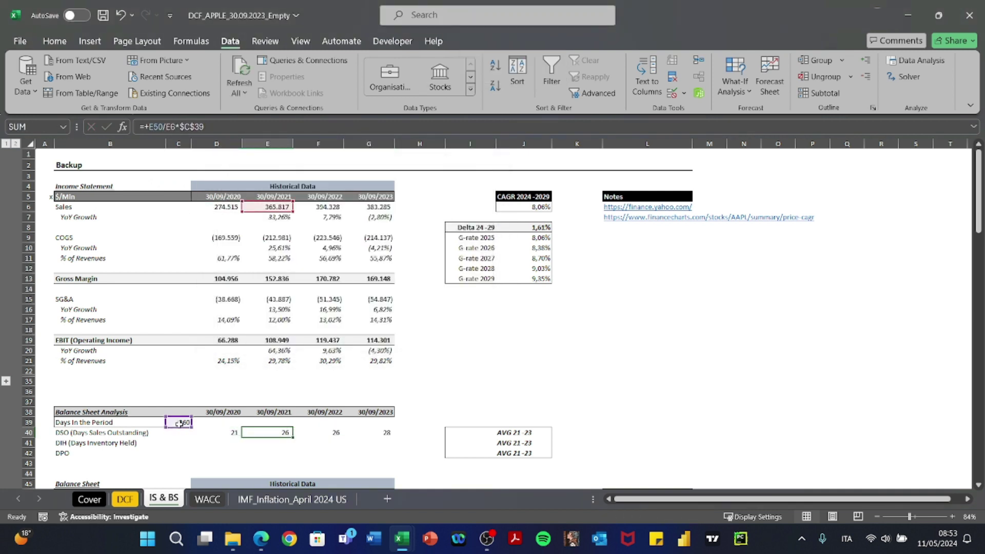
pyautogui.press('Left')
pyautogui.press('Left')
pyautogui.press('Left')
pyautogui.press('Left')
pyautogui.press('Left')
pyautogui.press('Left')
pyautogui.press('Left')
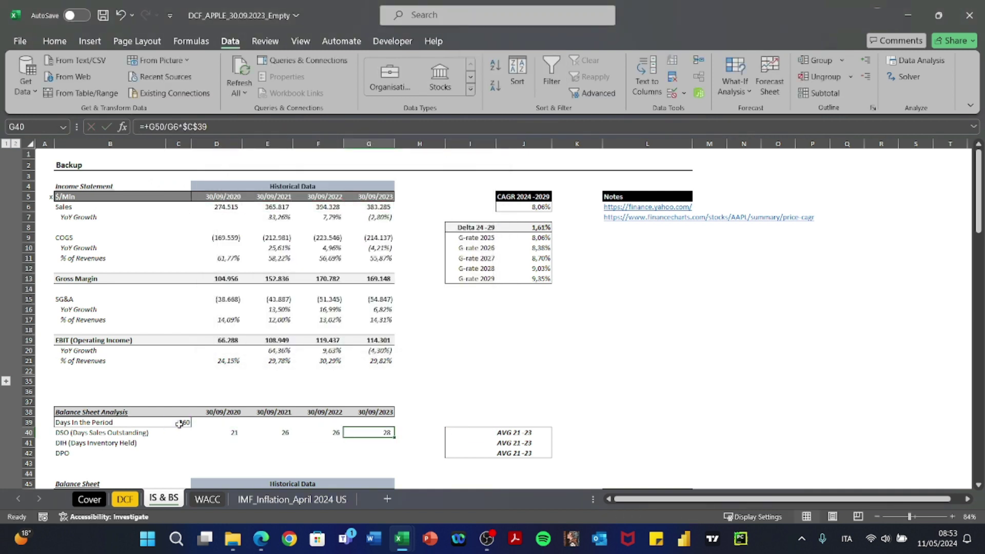
# In I40, enter the average DSO of 2021 to 2023, =+AVERAGE(E40:G40), beside the AVG 21-23 label.
pyautogui.scroll(-3, 179, 424)
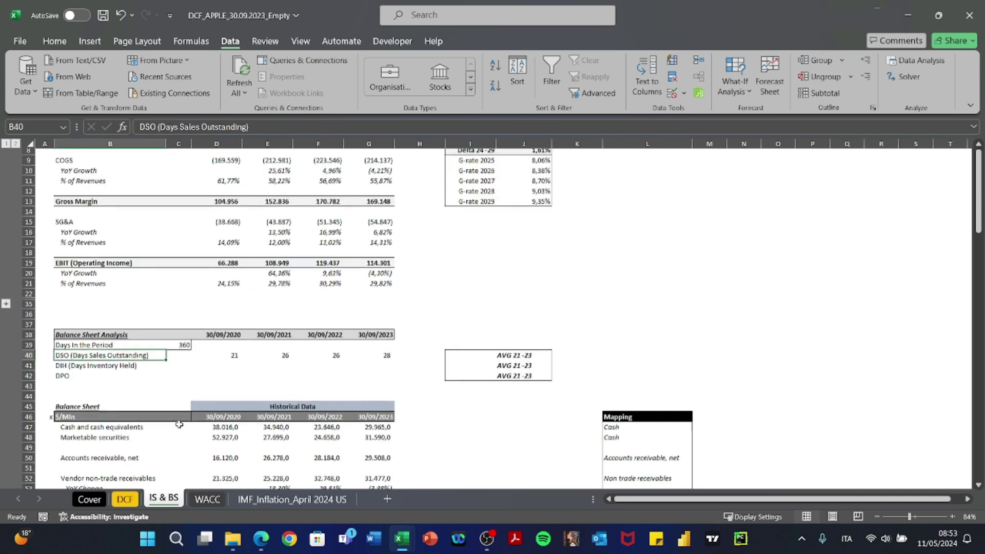
pyautogui.press('Left')
pyautogui.press('Right')
pyautogui.press('Right')
pyautogui.press('Right')
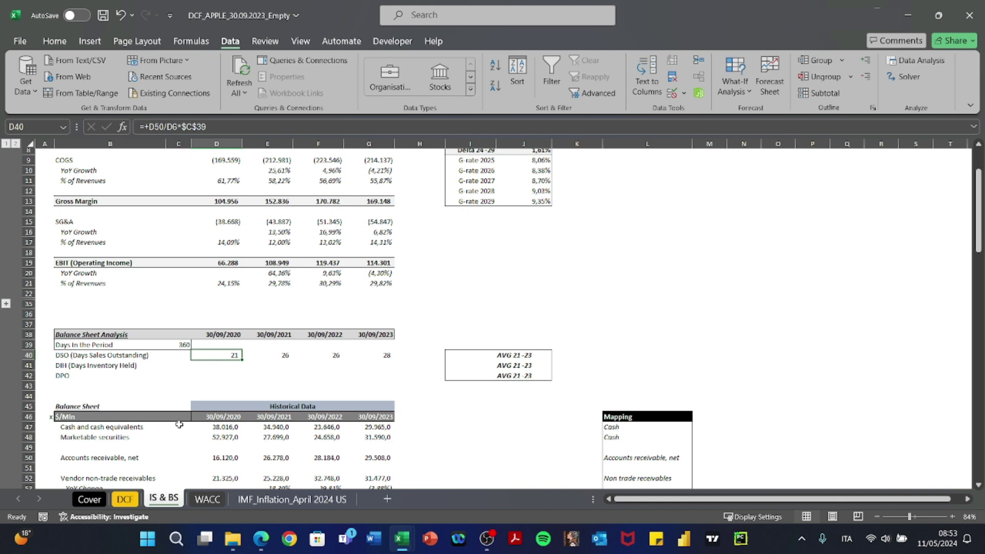
pyautogui.press('Right')
pyautogui.press('Right')
pyautogui.press('Right')
pyautogui.press('Right')
pyautogui.press('Right')
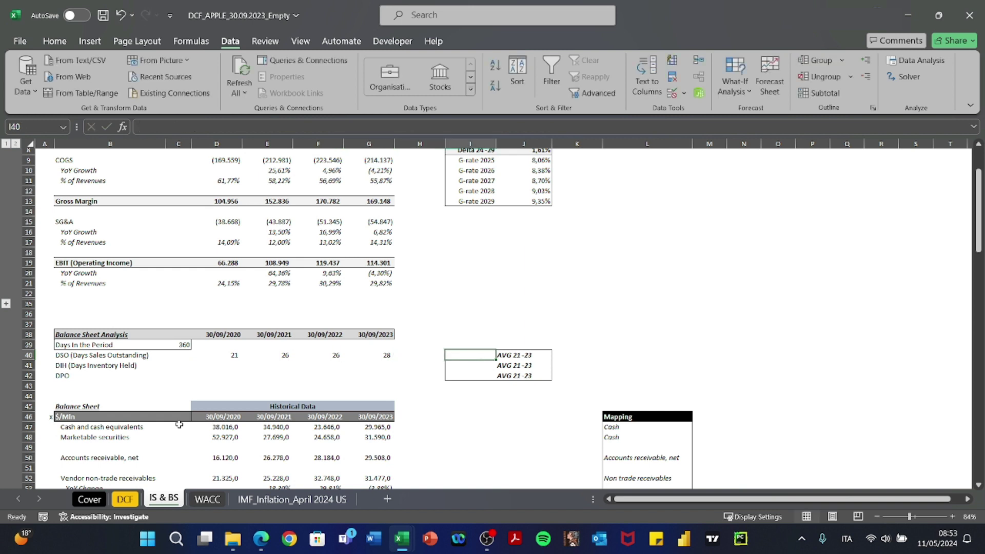
pyautogui.write('+')
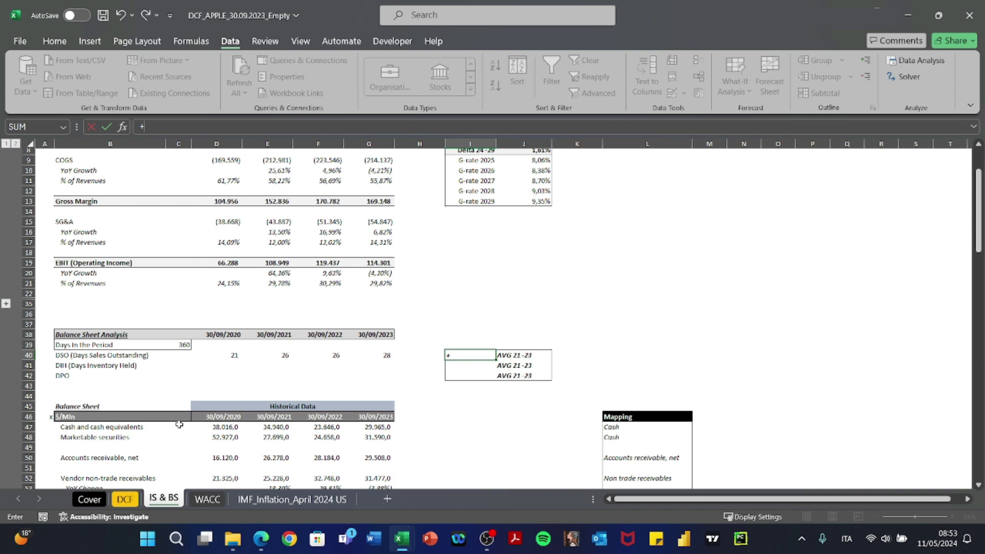
pyautogui.write('av')
pyautogui.press('Down')
pyautogui.press('Tab')
pyautogui.press('Left')
pyautogui.hotkey('shift', 'Left')
pyautogui.hotkey('shift', 'Left')
pyautogui.hotkey('shift', 'Left')
pyautogui.hotkey('shift', 'Left')
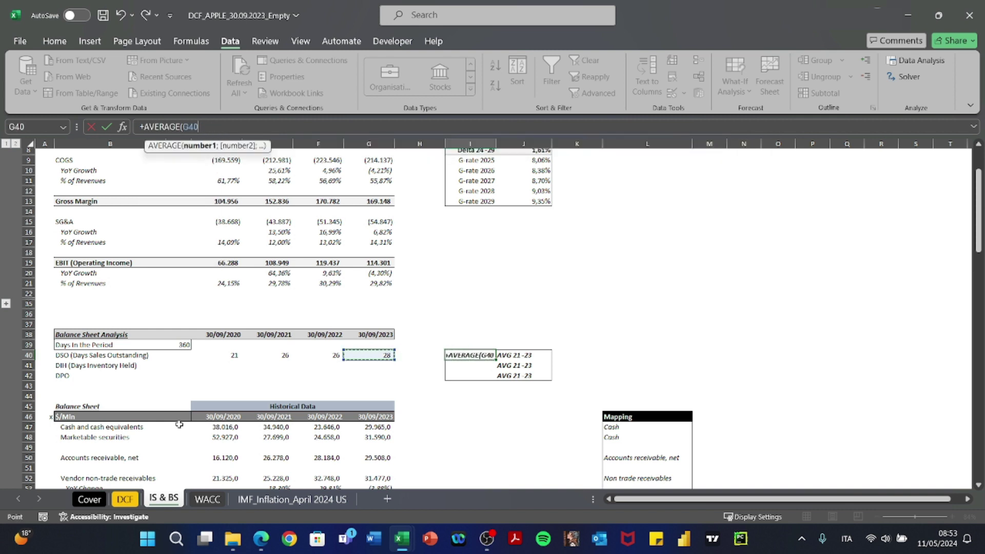
pyautogui.write(')')
pyautogui.press('Return')
# Copy the average formula from I40 to I41:I42 for DIH and DPO, pasting formulas only, and check the reference in I41.
pyautogui.press('Up')
pyautogui.hotkey('ctrl', 'c')
pyautogui.hotkey('shift', 'Down')
pyautogui.hotkey('shift', 'Down')
pyautogui.hotkey('alt', 'e')
pyautogui.press('s')
pyautogui.press('f')
pyautogui.press('Return')
pyautogui.press('Escape')
pyautogui.press('Down')
pyautogui.press('F2')
pyautogui.press('Escape')
pyautogui.press('Up')
# Clear the fill colour of the DSO, DIH and DPO average cells I40:I42.
pyautogui.hotkey('shift', 'Down')
pyautogui.hotkey('shift', 'Down')
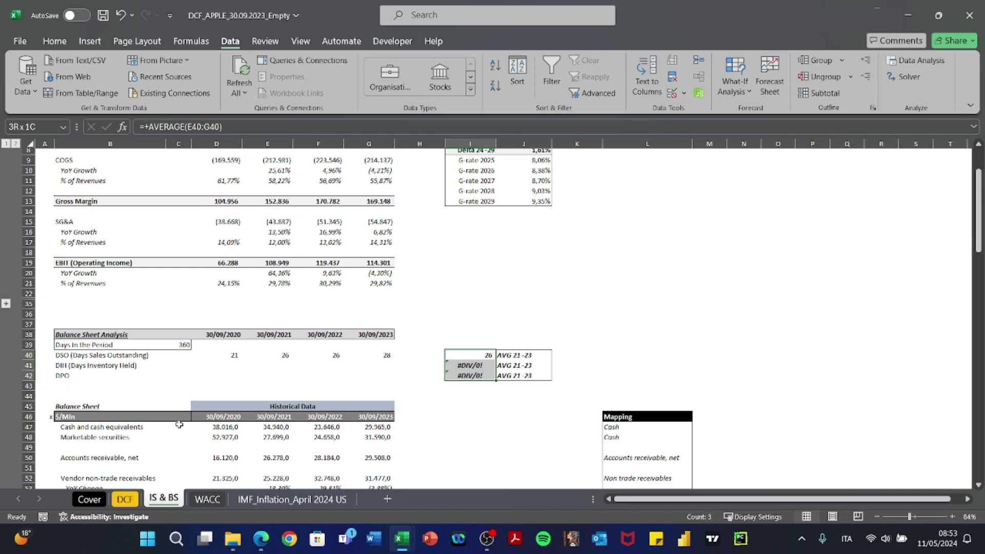
pyautogui.hotkey('alt', 'h')
pyautogui.press('h')
pyautogui.press('n')
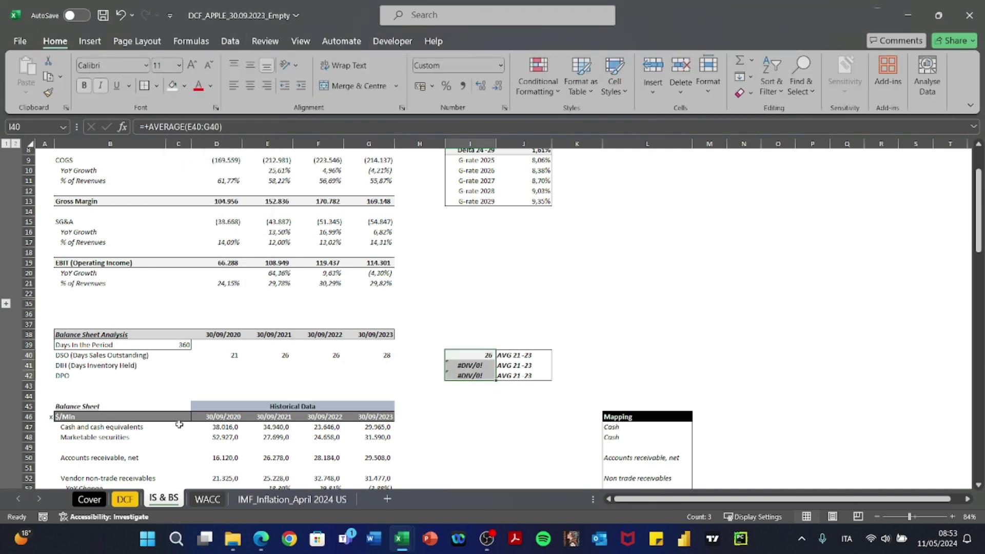
# Check the DSO formula for 30/09/2023 in G40 and go to the DIH (Days Inventory Held) label in B41.
pyautogui.press('Left')
pyautogui.press('Left')
pyautogui.press('F2')
pyautogui.press('Escape')
pyautogui.press('Left')
pyautogui.press('Left')
pyautogui.press('Left')
pyautogui.press('Left')
pyautogui.press('Left')
pyautogui.press('Down')
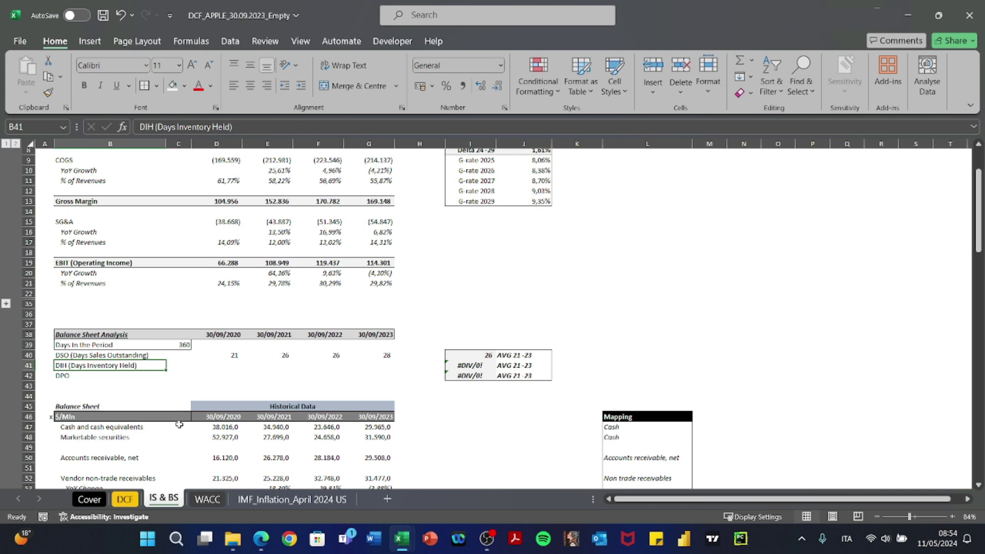
# Expand the DPO label in B42 to read DPO (Days Payable Outstanding).
pyautogui.press('Down')
pyautogui.press('F2')
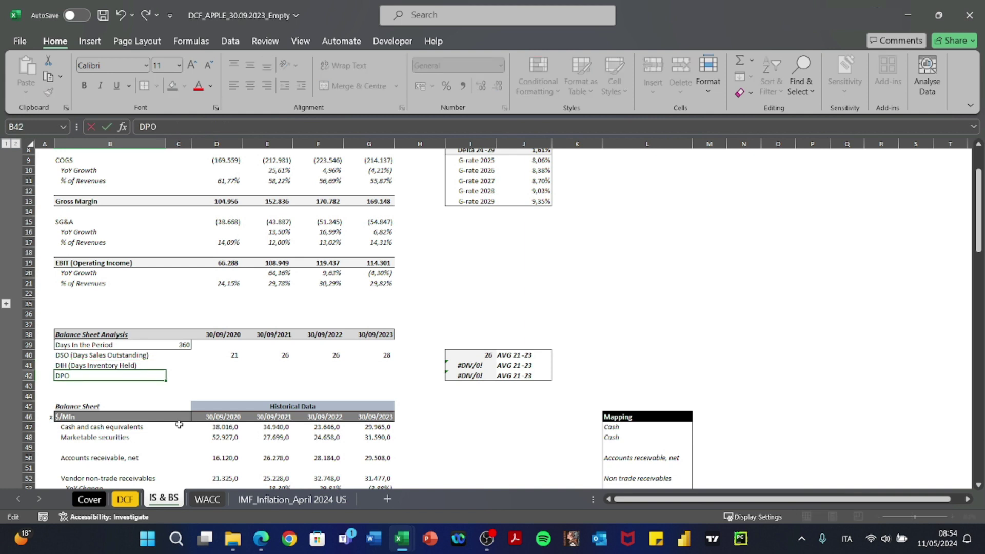
pyautogui.write('(Days Pauable Ou')
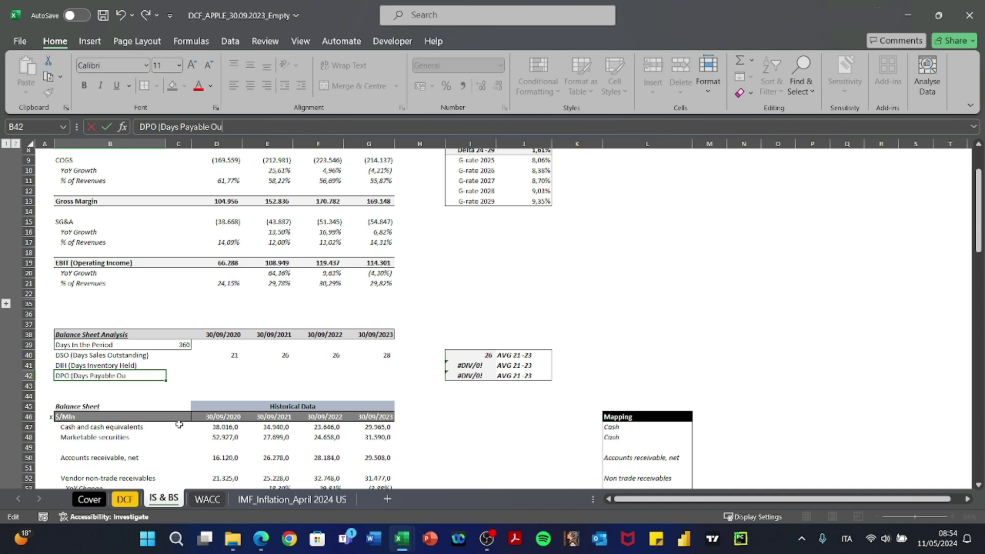
pyautogui.write('tstaning)')
pyautogui.press('F2')
pyautogui.press('F2')
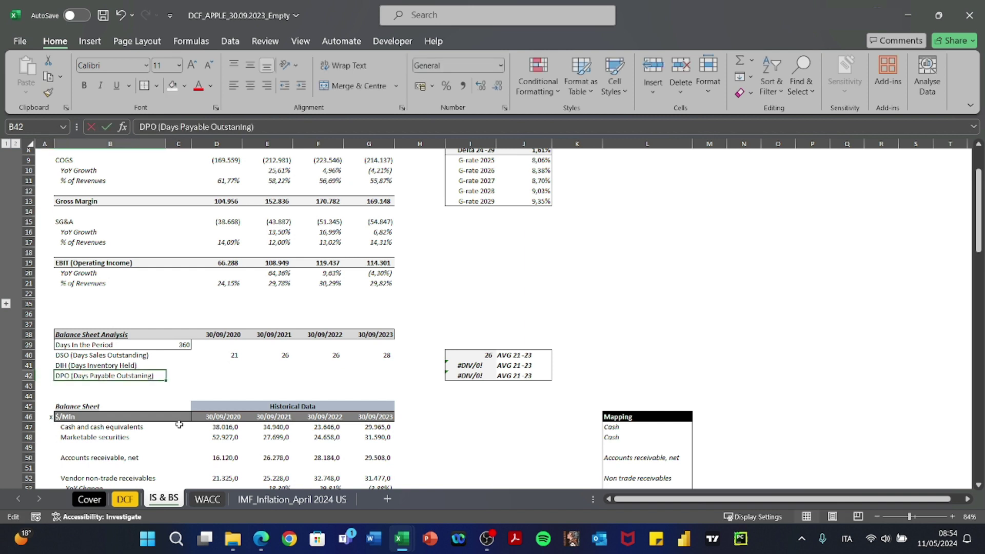
pyautogui.press('Left')
pyautogui.press('Left')
pyautogui.press('Left')
pyautogui.press('Left')
pyautogui.write('d')
pyautogui.press('Return')
pyautogui.press('Up')
pyautogui.press('Up')
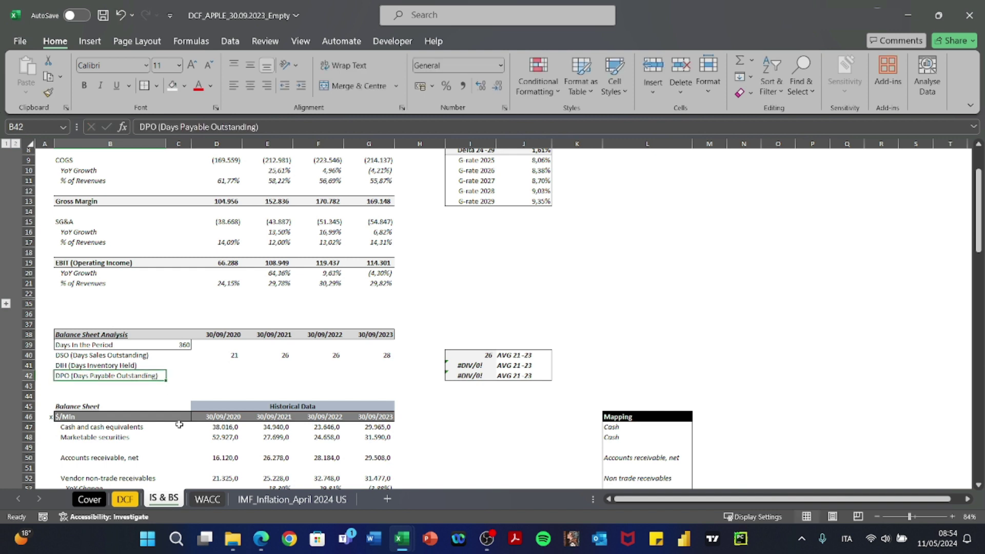
# In D41, enter the 30/09/2020 DIH formula dividing Inventories by COGS and multiplying by the locked days in the period, =+D56/D9*$C$39.
pyautogui.hotkey('shift', 'Down')
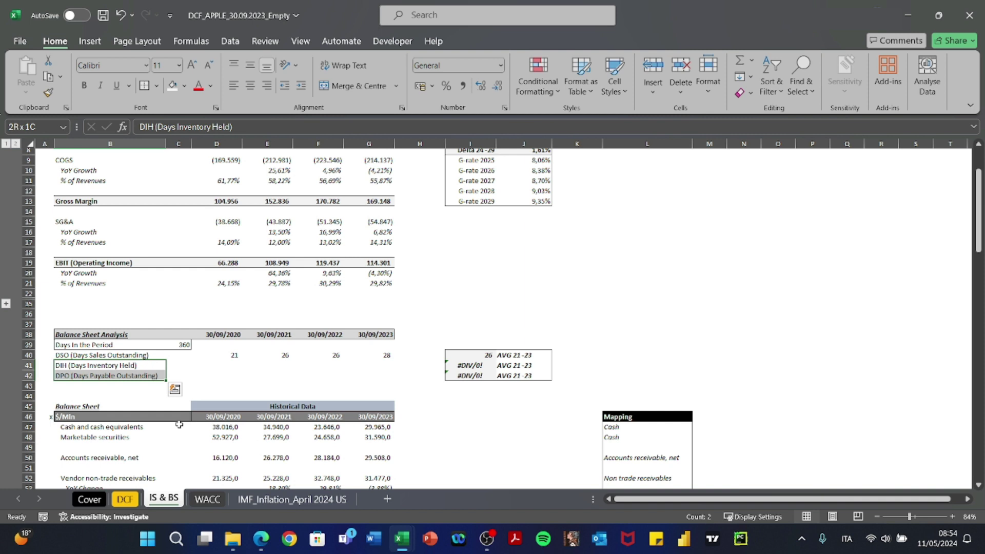
pyautogui.press('Right')
pyautogui.press('Right')
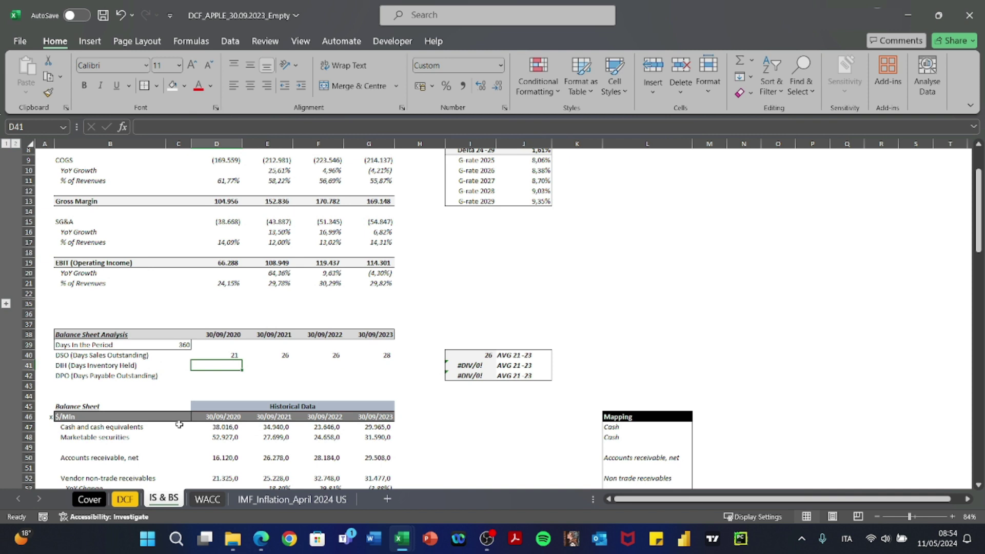
pyautogui.write('+')
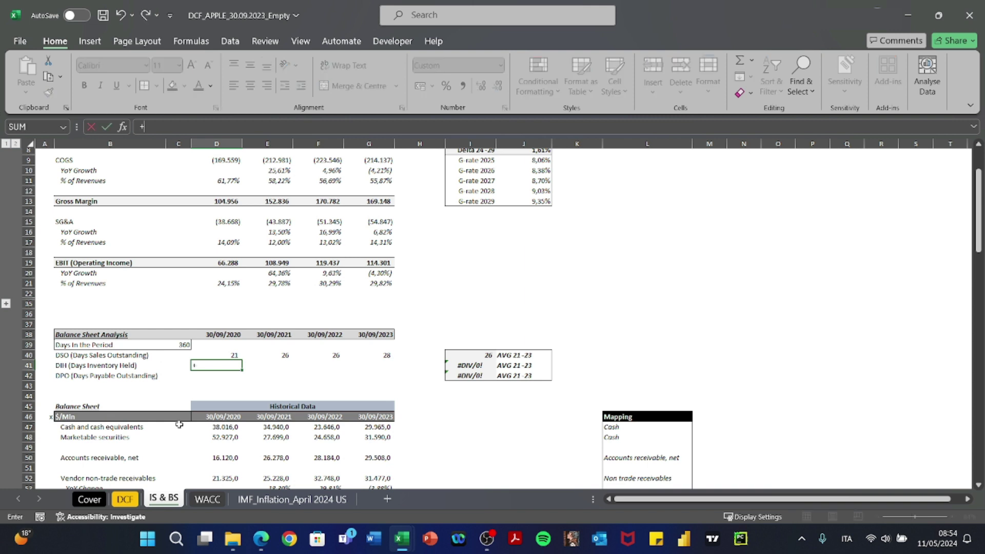
pyautogui.press('Down')
pyautogui.press('Down')
pyautogui.press('Down')
pyautogui.press('Down')
pyautogui.press('Down')
pyautogui.press('Down')
pyautogui.press('Down')
pyautogui.press('Down')
pyautogui.press('Down')
pyautogui.press('Down')
pyautogui.press('Down')
pyautogui.press('Down')
pyautogui.press('Down')
pyautogui.press('Down')
pyautogui.press('Down')
pyautogui.press('Down')
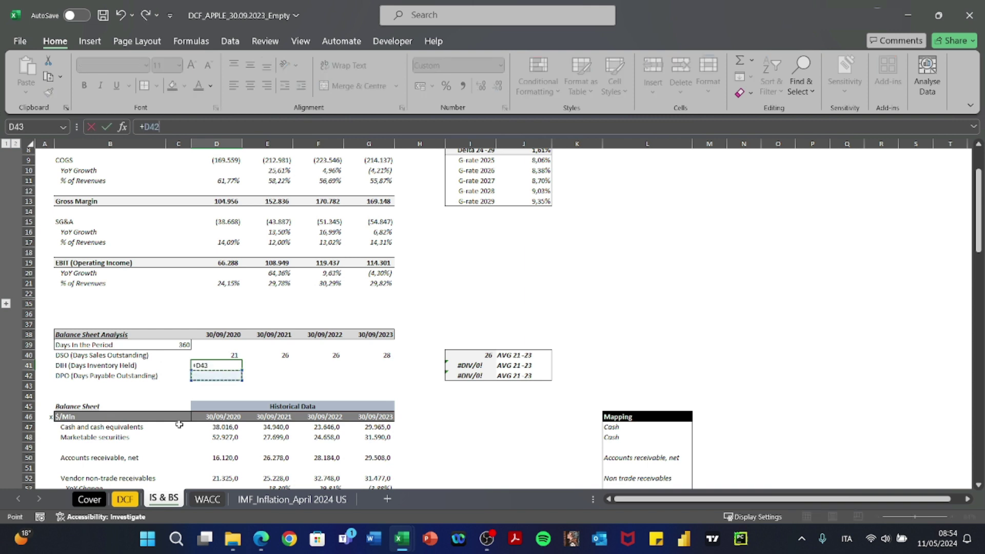
pyautogui.press('Up')
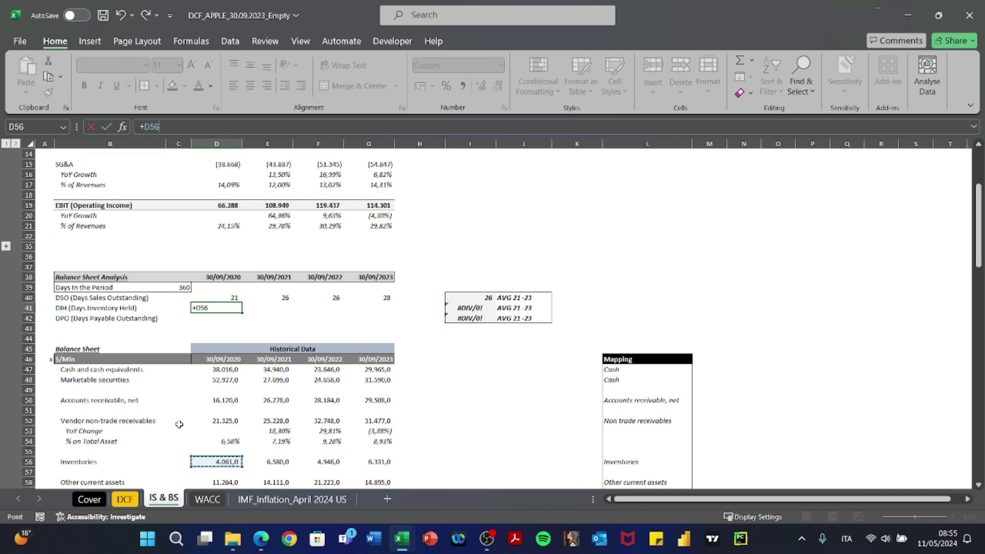
pyautogui.write('/')
pyautogui.hotkey('ctrl', 'Up')
pyautogui.press('Down')
pyautogui.press('Down')
pyautogui.press('Down')
pyautogui.press('Down')
pyautogui.press('Down')
pyautogui.press('Down')
pyautogui.press('Down')
pyautogui.press('Right')
pyautogui.press('Right')
pyautogui.press('Right')
pyautogui.press('Down')
pyautogui.write('*')
pyautogui.press('Left')
pyautogui.press('Down')
pyautogui.press('Up')
pyautogui.press('Up')
pyautogui.press('Up')
pyautogui.press('F4')
pyautogui.hotkey('ctrl', 'Return')
# Copy the DIH formula from D41 across to G41 for 2021 to 2023, pasting formulas only.
pyautogui.hotkey('ctrl', 'c')
pyautogui.hotkey('shift', 'Right')
pyautogui.hotkey('shift', 'Right')
pyautogui.hotkey('shift', 'Right')
pyautogui.hotkey('alt', 'e')
pyautogui.press('s')
pyautogui.press('f')
pyautogui.press('Return')
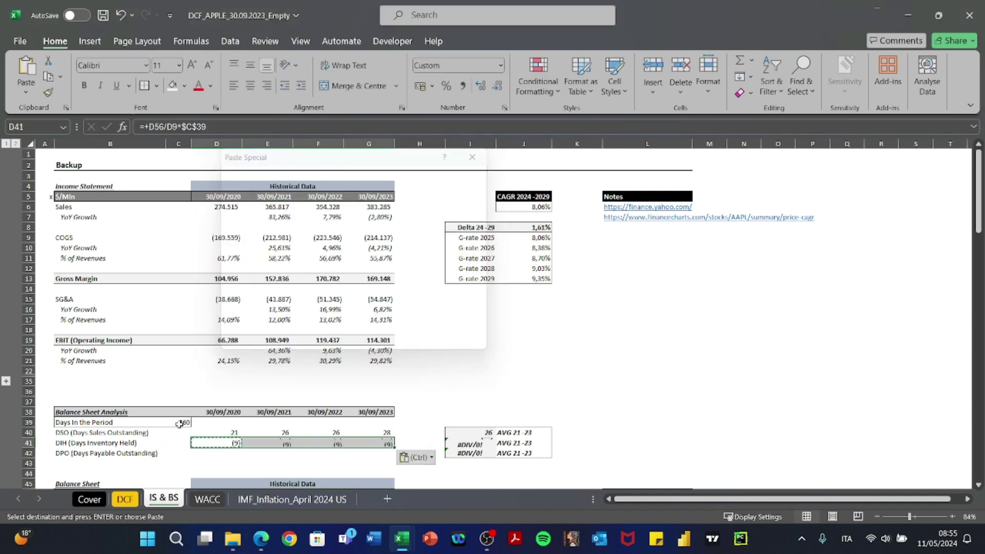
pyautogui.press('Escape')
# Check the cell references of the DIH formulas year by year through G41.
pyautogui.press('Left')
pyautogui.press('Right')
pyautogui.press('F2')
pyautogui.press('Tab')
pyautogui.press('F2')
pyautogui.press('Tab')
pyautogui.press('F2')
pyautogui.press('Tab')
pyautogui.press('F2')
pyautogui.press('Escape')
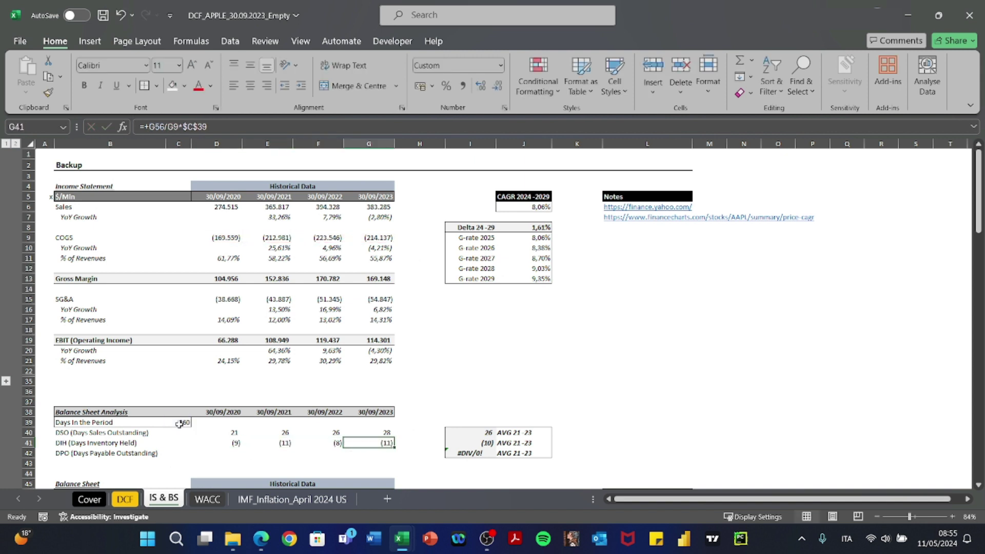
pyautogui.hotkey('alt', 'Tab')
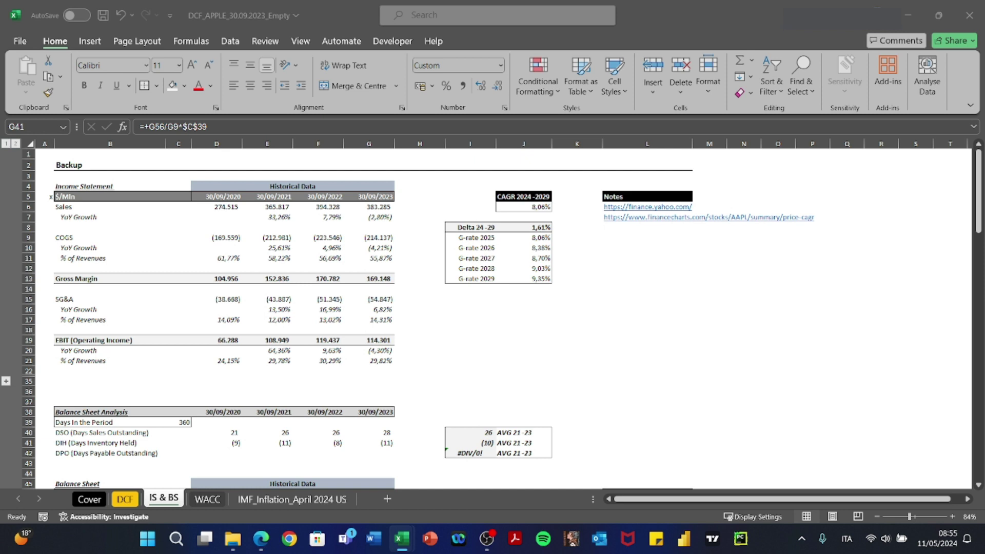
pyautogui.hotkey('alt', 'Tab')
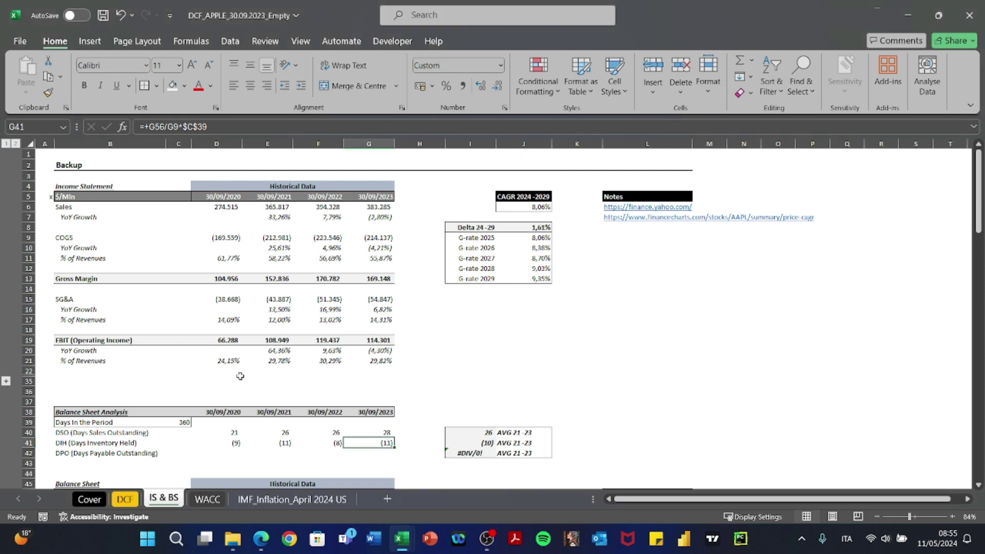
# In D42, enter the 30/09/2020 DPO formula dividing Accounts payable by COGS and multiplying by the locked days in the period, =+D71/D9*$C$39.
pyautogui.press('Left')
pyautogui.press('Left')
pyautogui.press('Left')
pyautogui.press('Down')
pyautogui.write('+')
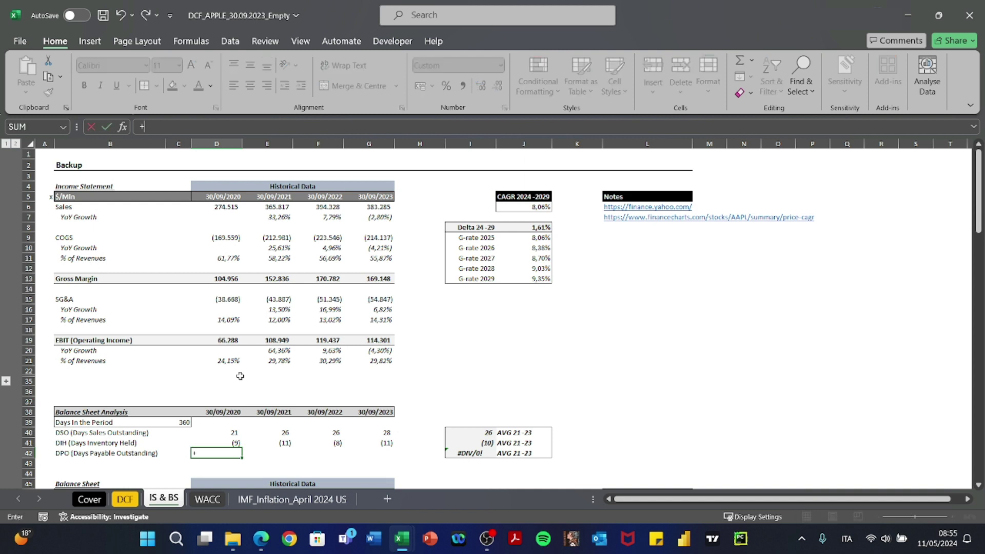
pyautogui.press('Left')
pyautogui.press('Left')
pyautogui.press('Left')
pyautogui.press('Down')
pyautogui.press('Down')
pyautogui.press('Down')
pyautogui.press('Down')
pyautogui.press('Down')
pyautogui.press('Down')
pyautogui.press('Down')
pyautogui.press('Down')
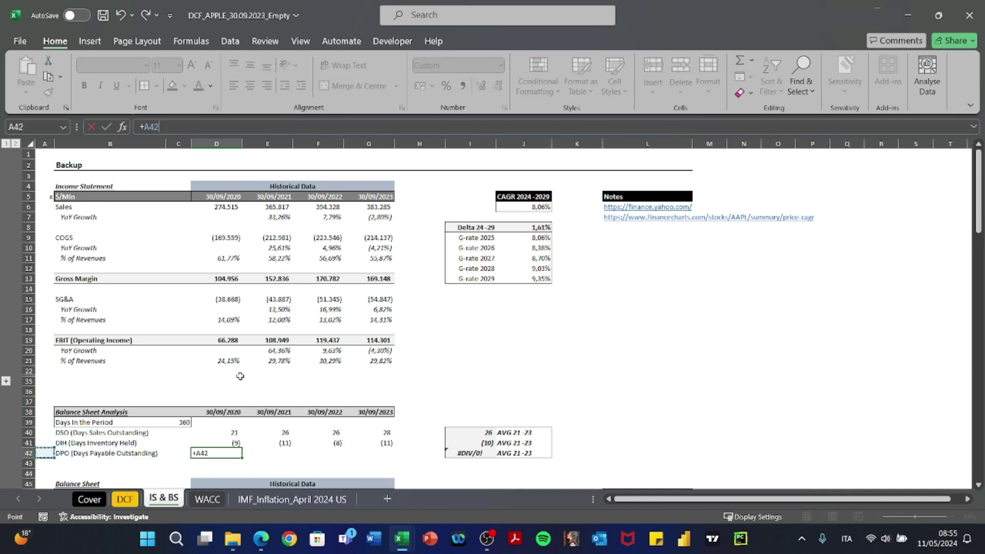
pyautogui.press('Down')
pyautogui.press('Down')
pyautogui.press('Down')
pyautogui.press('Down')
pyautogui.press('Down')
pyautogui.press('Down')
pyautogui.press('Down')
pyautogui.press('Down')
pyautogui.press('Down')
pyautogui.press('Down')
pyautogui.press('Down')
pyautogui.press('Down')
pyautogui.press('Down')
pyautogui.press('Down')
pyautogui.press('Down')
pyautogui.press('Down')
pyautogui.press('Down')
pyautogui.press('Right')
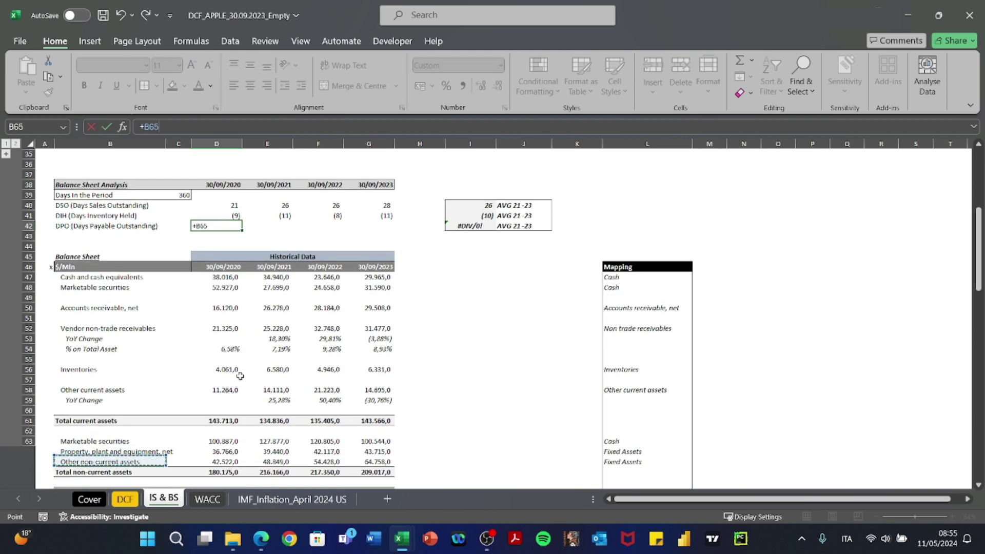
pyautogui.press('Down')
pyautogui.press('Down')
pyautogui.press('Down')
pyautogui.press('Down')
pyautogui.press('Down')
pyautogui.press('Down')
pyautogui.press('Down')
pyautogui.press('Down')
pyautogui.press('Down')
pyautogui.press('Down')
pyautogui.press('Down')
pyautogui.press('Down')
pyautogui.press('Down')
pyautogui.press('Down')
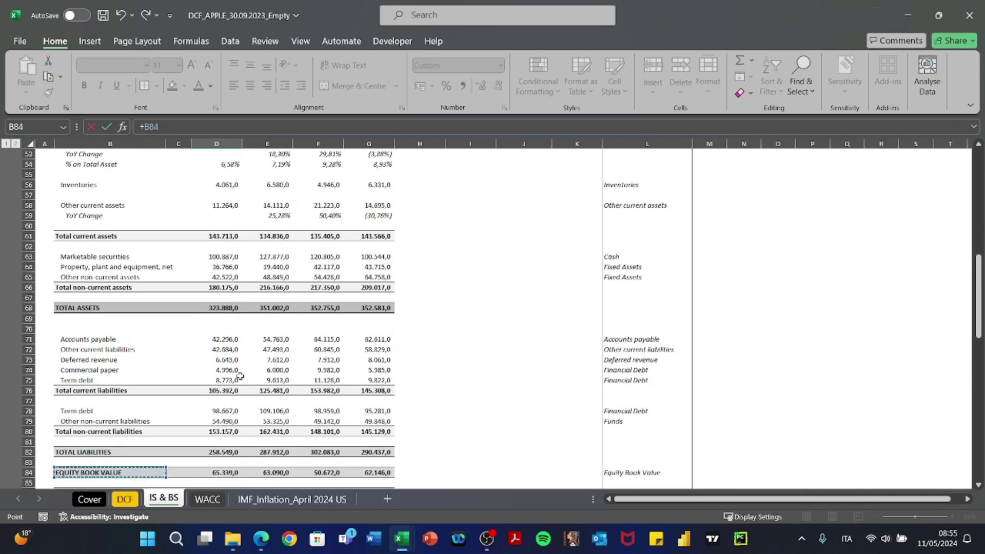
pyautogui.press('Up')
pyautogui.press('Up')
pyautogui.press('Up')
pyautogui.press('Up')
pyautogui.press('Up')
pyautogui.press('Up')
pyautogui.press('Up')
pyautogui.press('Up')
pyautogui.press('Up')
pyautogui.press('Up')
pyautogui.press('Up')
pyautogui.press('Right')
pyautogui.press('Right')
pyautogui.write('(')
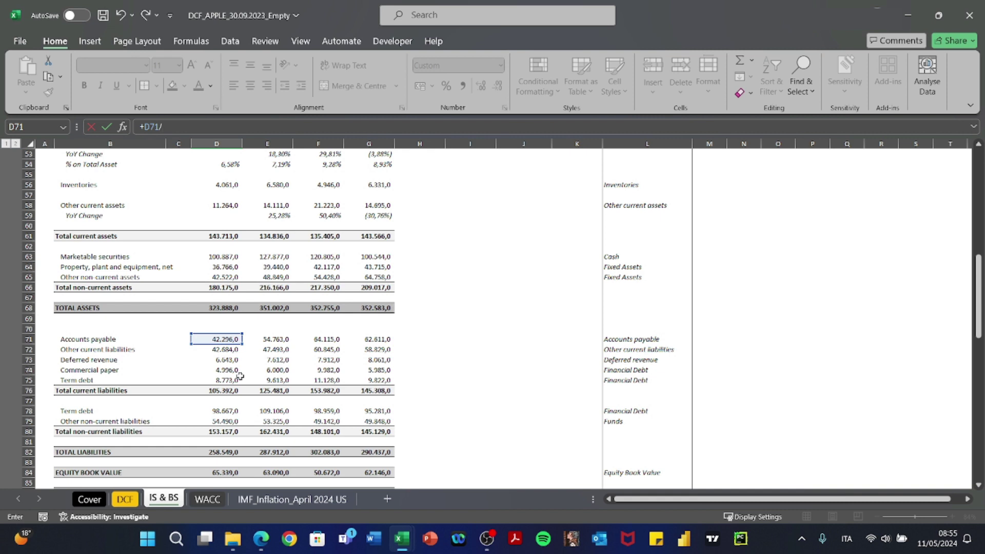
pyautogui.hotkey('ctrl', 'Left')
pyautogui.hotkey('ctrl', 'Up')
pyautogui.hotkey('ctrl', 'Up')
pyautogui.hotkey('ctrl', 'Left')
pyautogui.hotkey('ctrl', 'Up')
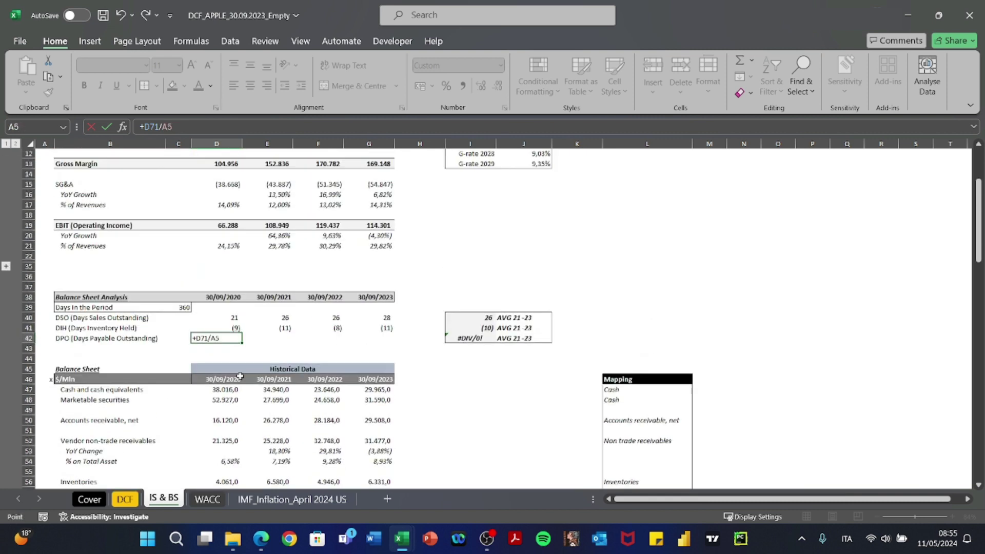
pyautogui.press('Down')
pyautogui.press('Down')
pyautogui.press('Down')
pyautogui.press('Down')
pyautogui.press('Right')
pyautogui.press('Right')
pyautogui.press('Right')
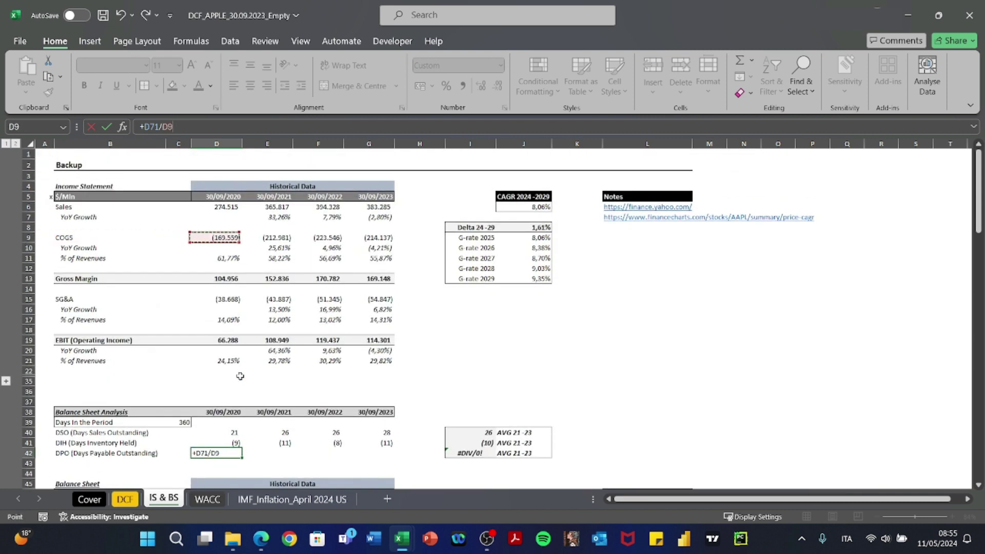
pyautogui.write('*')
pyautogui.press('Left')
pyautogui.press('Down')
pyautogui.press('Left')
pyautogui.press('Up')
pyautogui.press('Up')
pyautogui.press('Up')
pyautogui.press('Up')
pyautogui.press('Right')
pyautogui.press('F4')
pyautogui.press('Return')
# Copy the DPO formula from D42 across to G42 for 2021 to 2023, pasting formulas only.
pyautogui.press('Up')
pyautogui.hotkey('ctrl', 'c')
pyautogui.hotkey('shift', 'Right')
pyautogui.hotkey('shift', 'Right')
pyautogui.hotkey('shift', 'Right')
pyautogui.hotkey('alt', 'e')
pyautogui.press('s')
pyautogui.press('f')
pyautogui.press('Return')
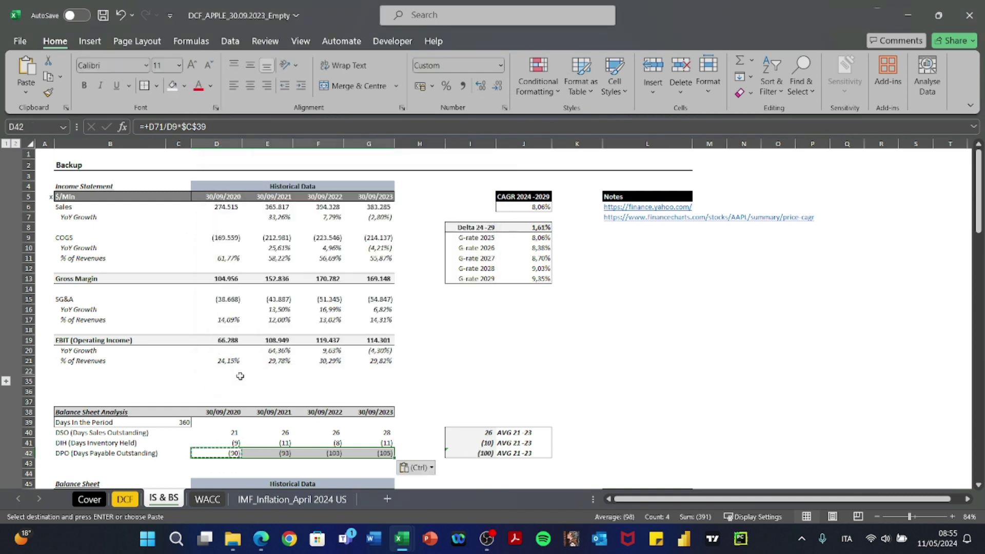
# Check the cell references of the DPO formulas year by year from D42 through G42.
pyautogui.press('Escape')
pyautogui.press('Left')
pyautogui.press('Right')
pyautogui.press('F2')
pyautogui.press('Tab')
pyautogui.press('F2')
pyautogui.press('Tab')
pyautogui.press('F2')
pyautogui.press('Tab')
pyautogui.press('F2')
pyautogui.press('Escape')
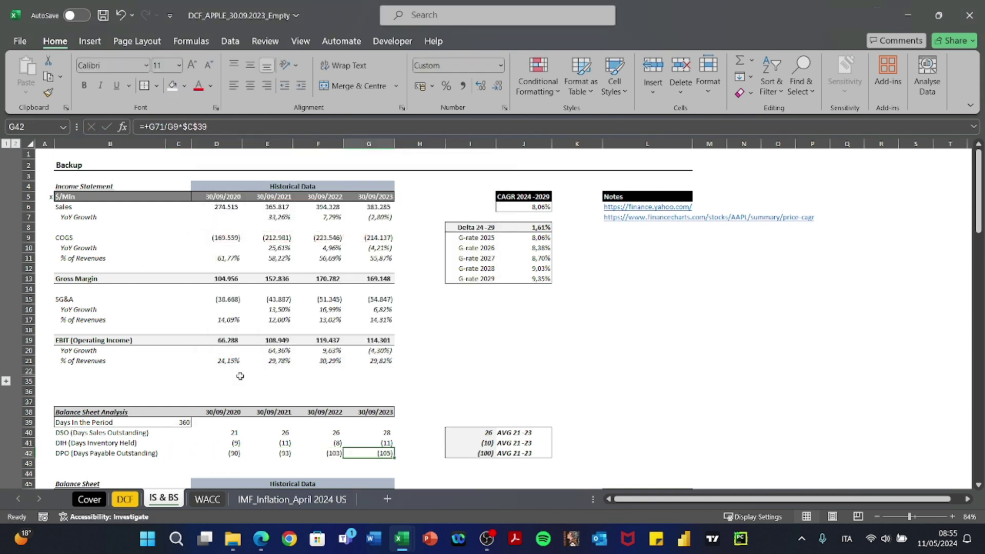
# Inspect the AVG 21-23 formulas for DPO, DIH and DSO in I42, I41 and I40.
pyautogui.press('Right')
pyautogui.press('Right')
pyautogui.press('F2')
pyautogui.press('Escape')
pyautogui.press('Up')
pyautogui.press('F2')
pyautogui.press('Escape')
pyautogui.press('Up')
pyautogui.press('F2')
pyautogui.press('Escape')
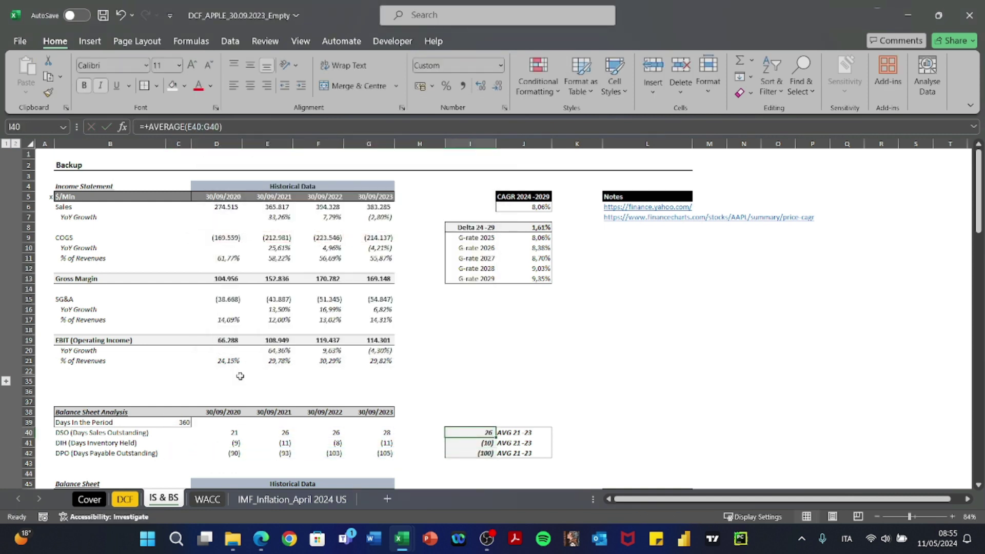
# On the DCF sheet, link the Accounts receivable, net input in D35 to the average DSO in I40 of IS & BS.
pyautogui.hotkey('ctrl', 'pageup')
pyautogui.press('Up')
pyautogui.press('Up')
pyautogui.press('Up')
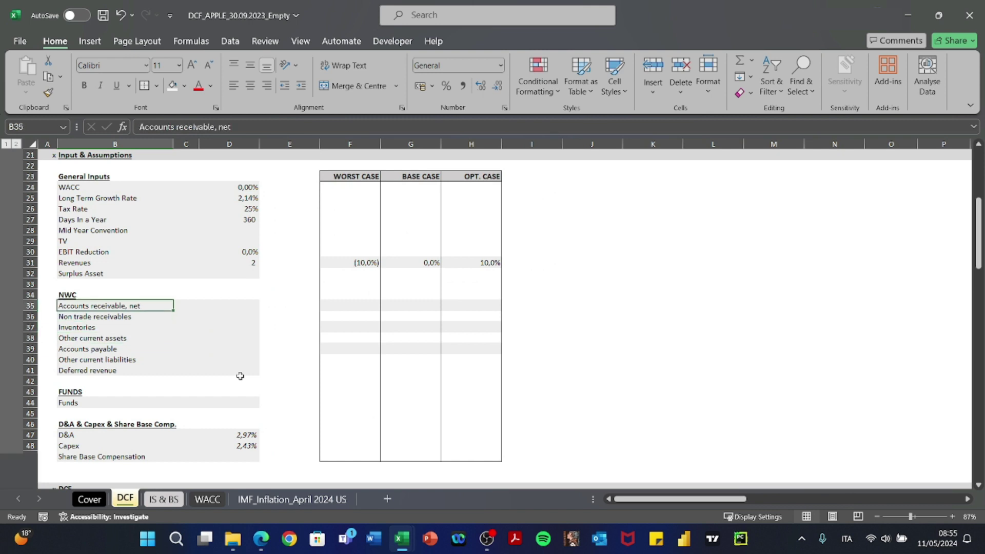
pyautogui.press('Right')
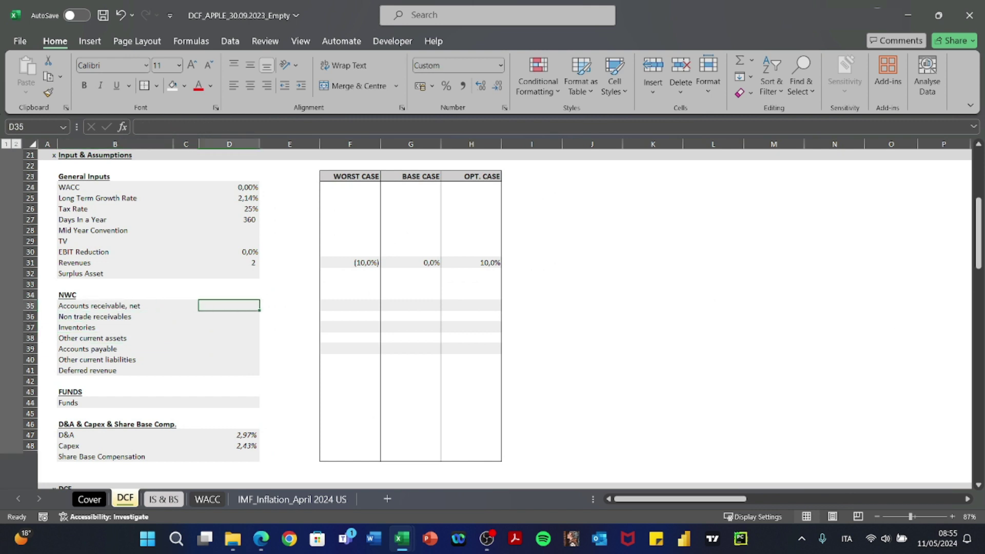
pyautogui.hotkey('alt', 'Tab')
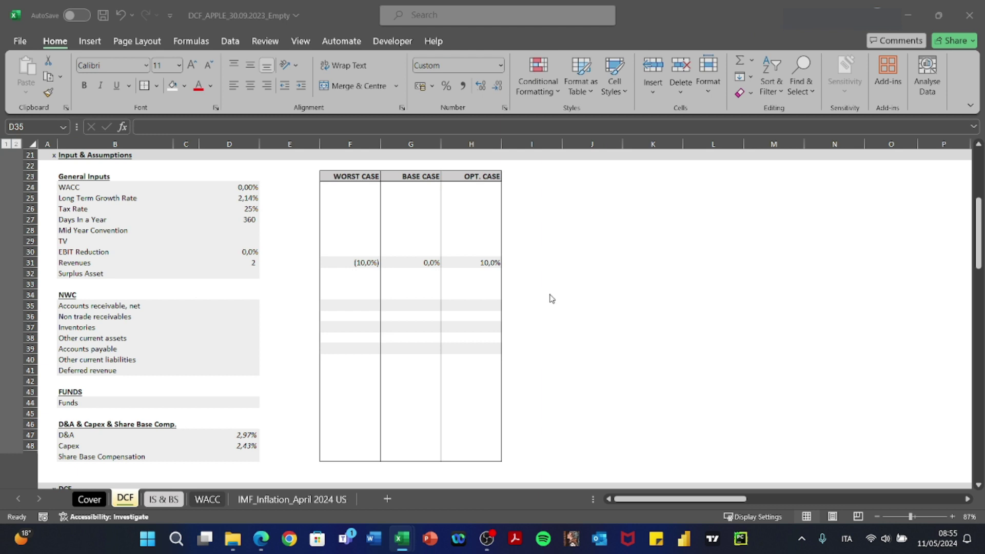
pyautogui.hotkey('alt', 'Tab')
pyautogui.press('Left')
pyautogui.press('Right')
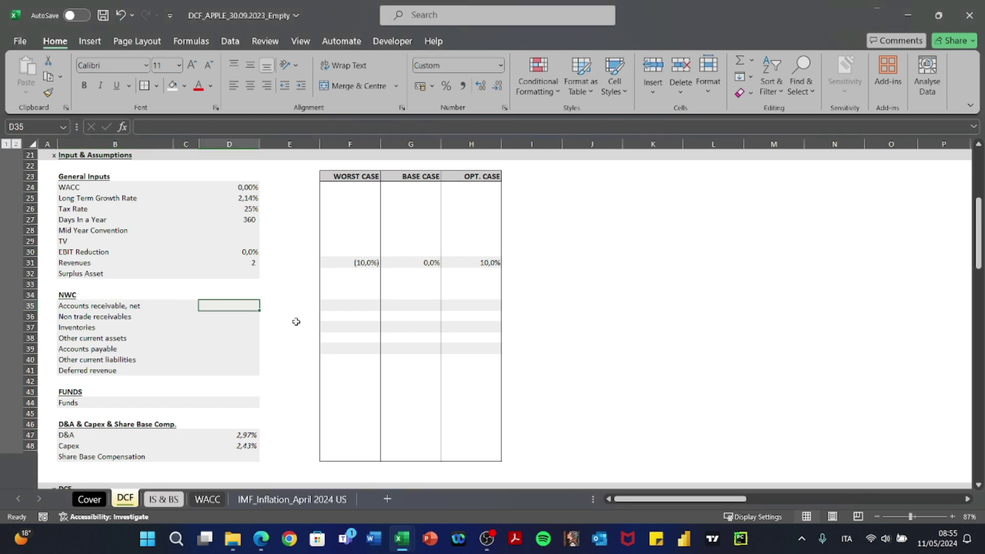
pyautogui.write('+')
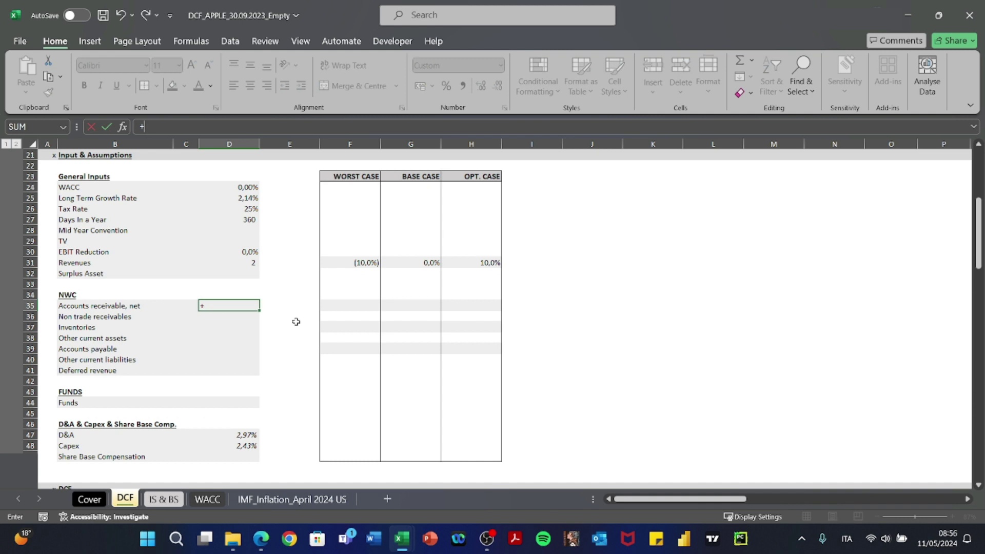
pyautogui.hotkey('ctrl', 'pagedown')
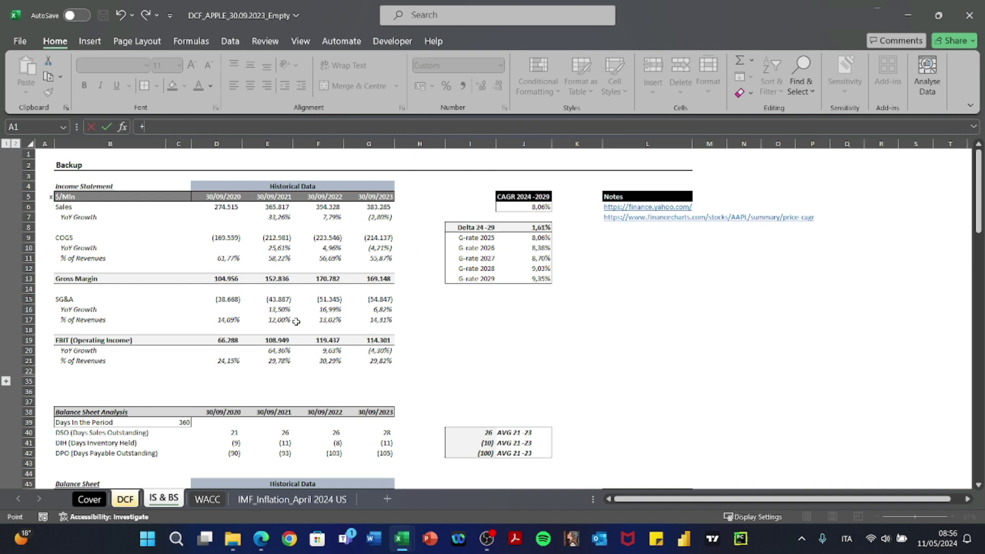
pyautogui.hotkey('ctrl', 'pageup')
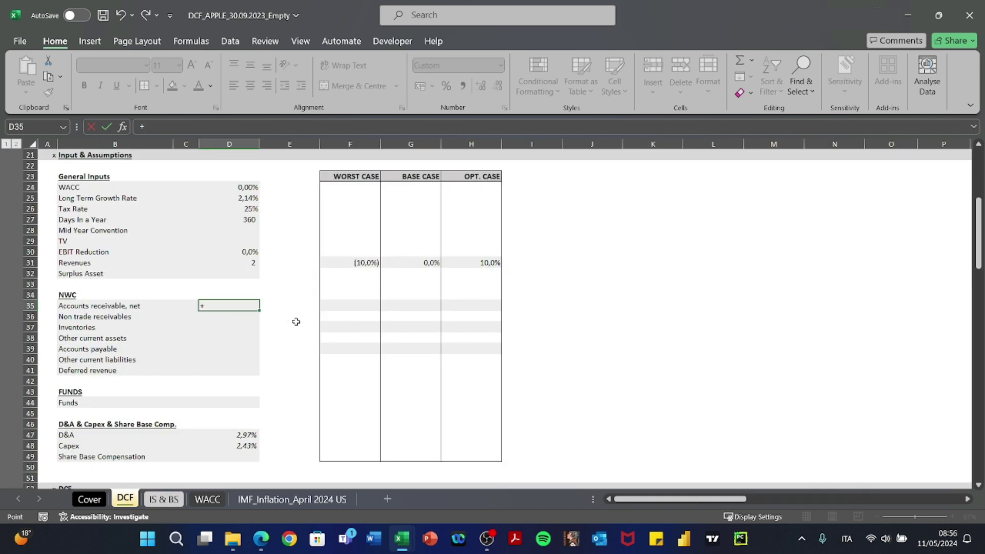
pyautogui.hotkey('ctrl', 'pagedown')
pyautogui.scroll(-3, 296, 322)
pyautogui.click(493, 336)
pyautogui.press('Return')
# Link the Inventories input in D37 of the DCF sheet to the average DIH in I41 of IS & BS.
pyautogui.press('Left')
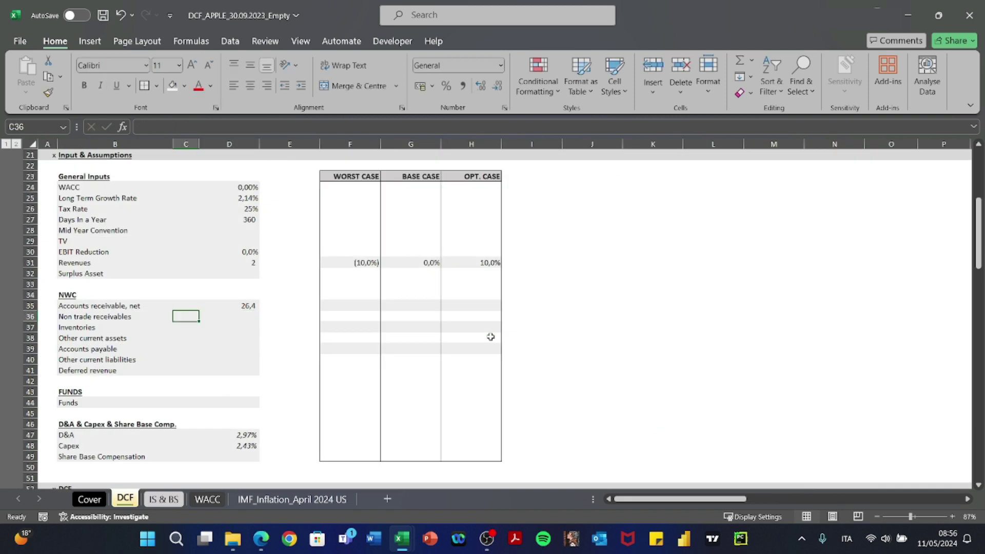
pyautogui.press('Left')
pyautogui.press('Down')
pyautogui.press('Right')
pyautogui.press('Right')
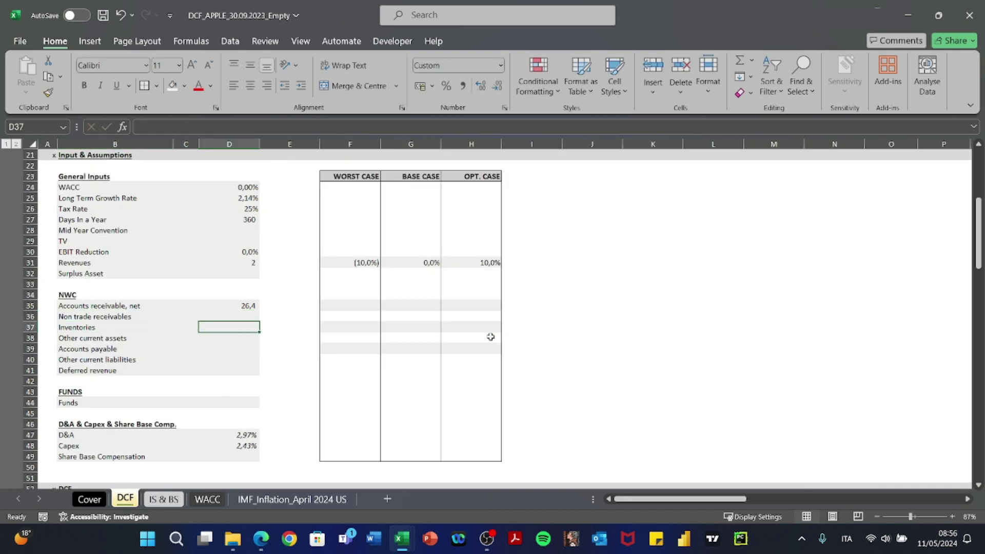
pyautogui.write('+')
pyautogui.hotkey('ctrl', 'pagedown')
pyautogui.click(480, 345)
pyautogui.press('Return')
# Start the formula for the Accounts payable input in the NWC block of the DCF sheet.
pyautogui.press('Left')
pyautogui.press('Left')
pyautogui.press('Down')
pyautogui.press('Right')
pyautogui.write('-')
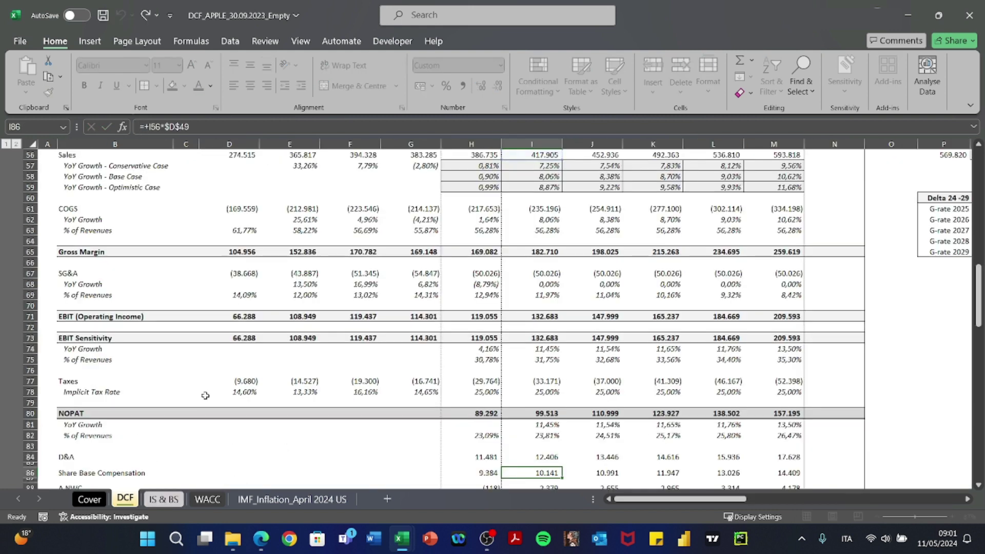
# Review the DCF rows down to Capex and Δ Funds, and the historical D&A, Share-Based Compensation and Capex in the IS & BS CF Statement.
pyautogui.scroll(-3, 205, 395)
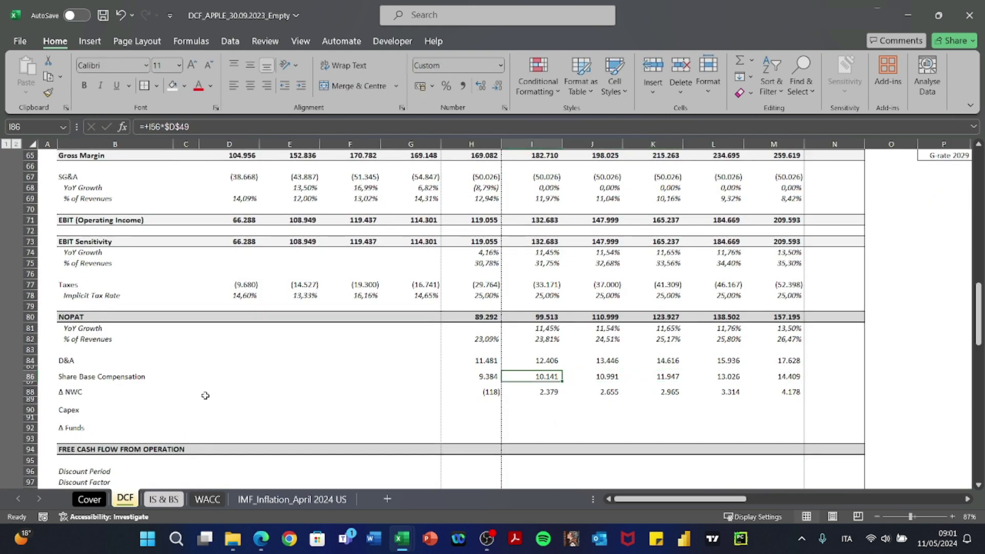
pyautogui.press('Left')
pyautogui.hotkey('ctrl', 'pagedown')
pyautogui.scroll(-3, 205, 396)
pyautogui.scroll(2, 205, 396)
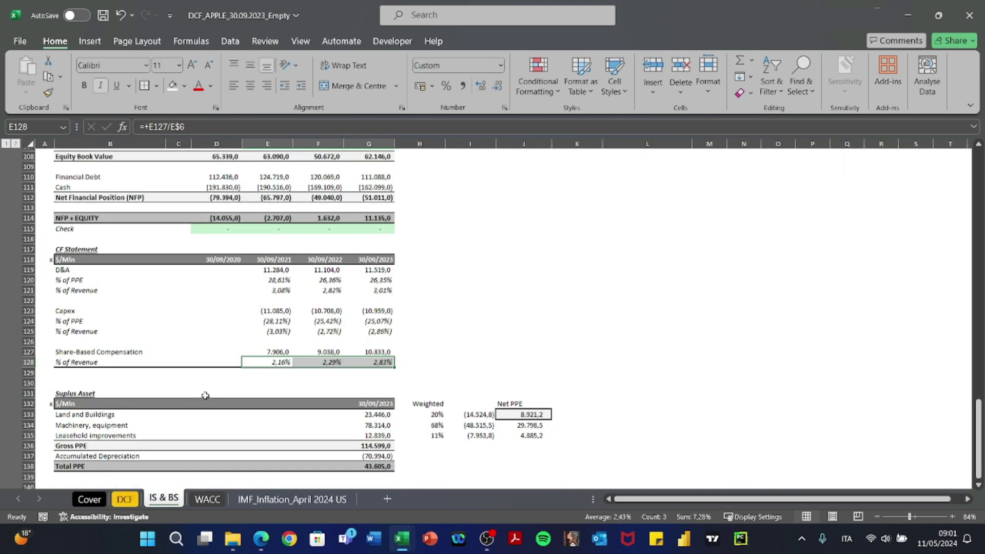
pyautogui.moveTo(63, 272); pyautogui.dragTo(365, 273)
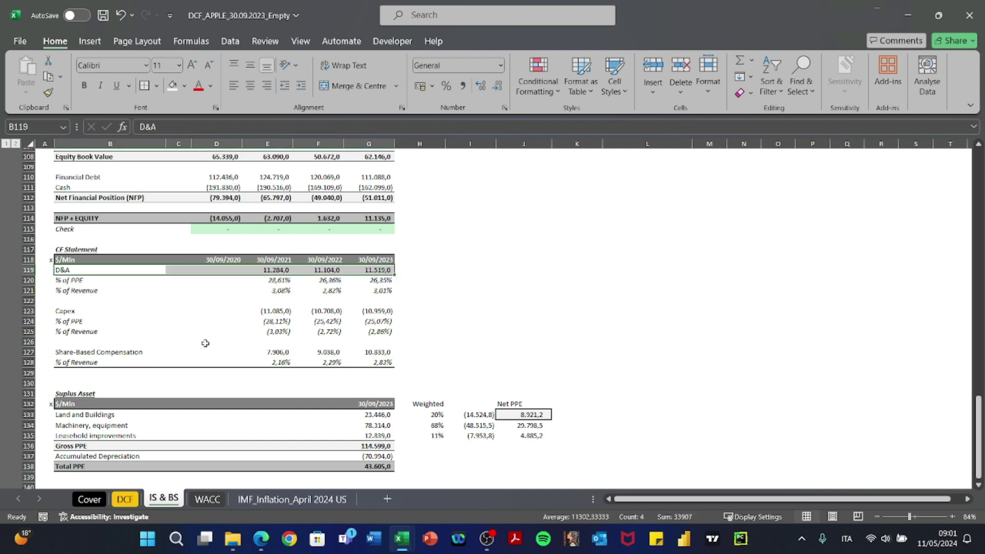
pyautogui.moveTo(93, 352); pyautogui.dragTo(380, 354)
pyautogui.moveTo(262, 310); pyautogui.dragTo(380, 312)
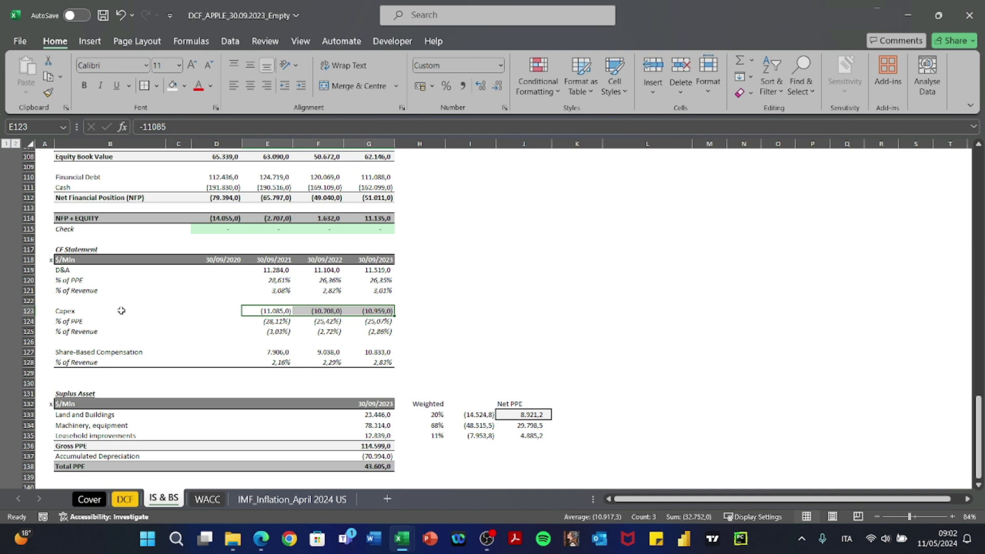
# Switch to the Apple 10-K 2023 PDF in Edge and examine the payments for acquisition of property, plant and equipment in the cash flow statement.
pyautogui.hotkey('alt', 'Tab')
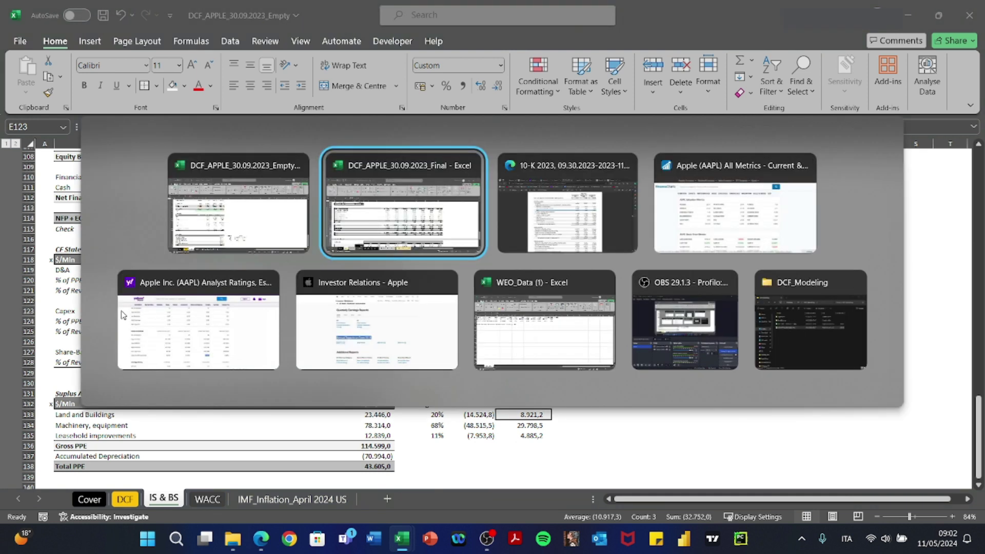
pyautogui.hotkey('alt', 'Tab')
pyautogui.scroll(-1, 359, 314)
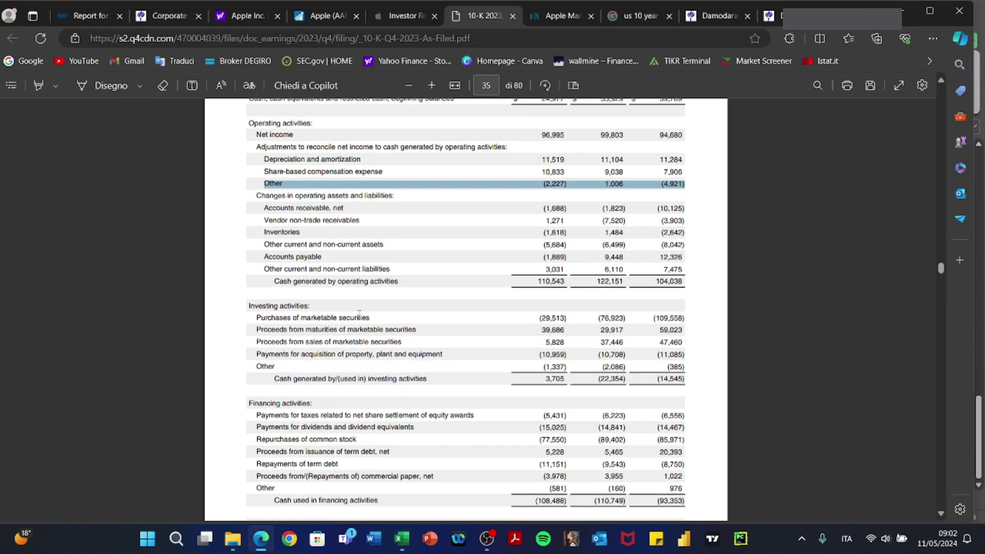
pyautogui.scroll(-1, 359, 314)
pyautogui.scroll(1, 359, 315)
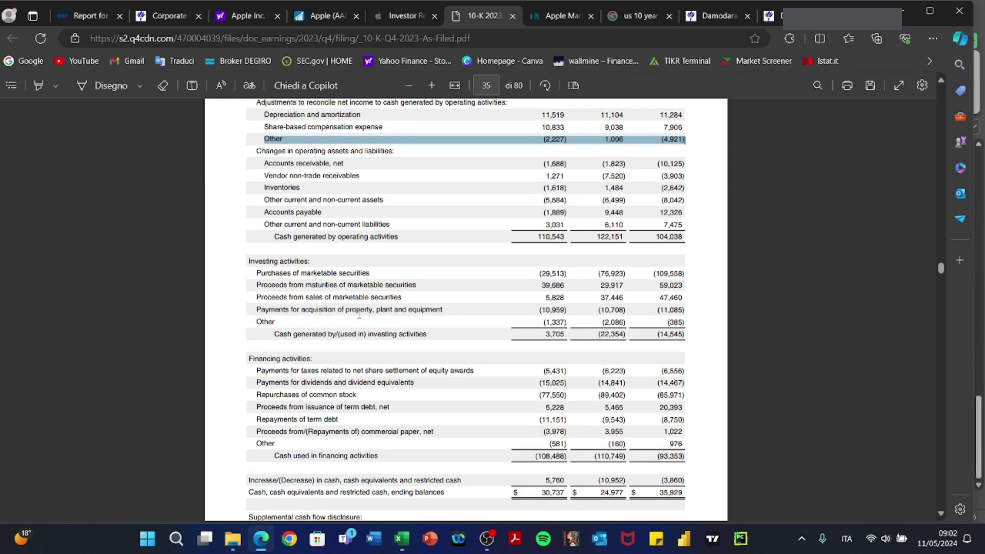
pyautogui.moveTo(256, 310); pyautogui.dragTo(447, 317)
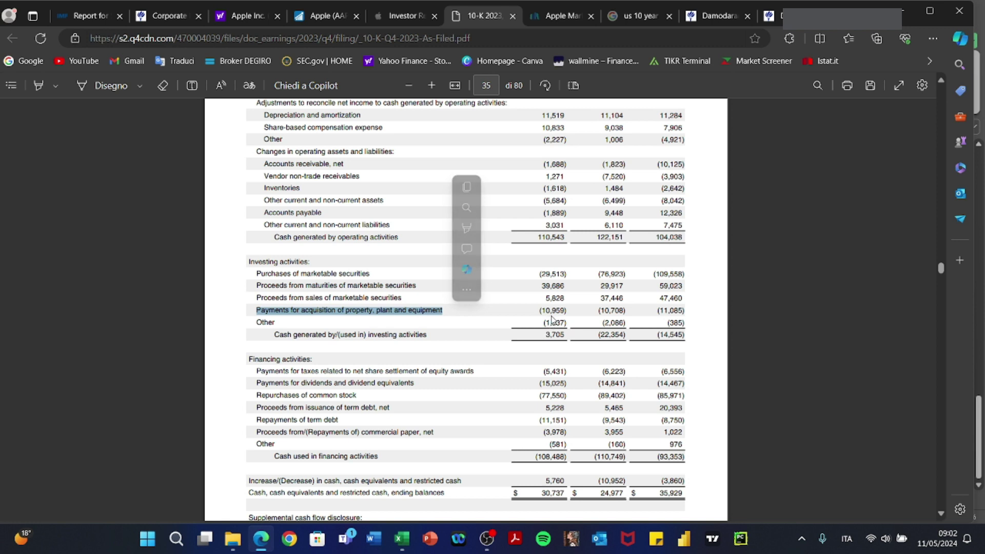
pyautogui.scroll(3, 641, 320)
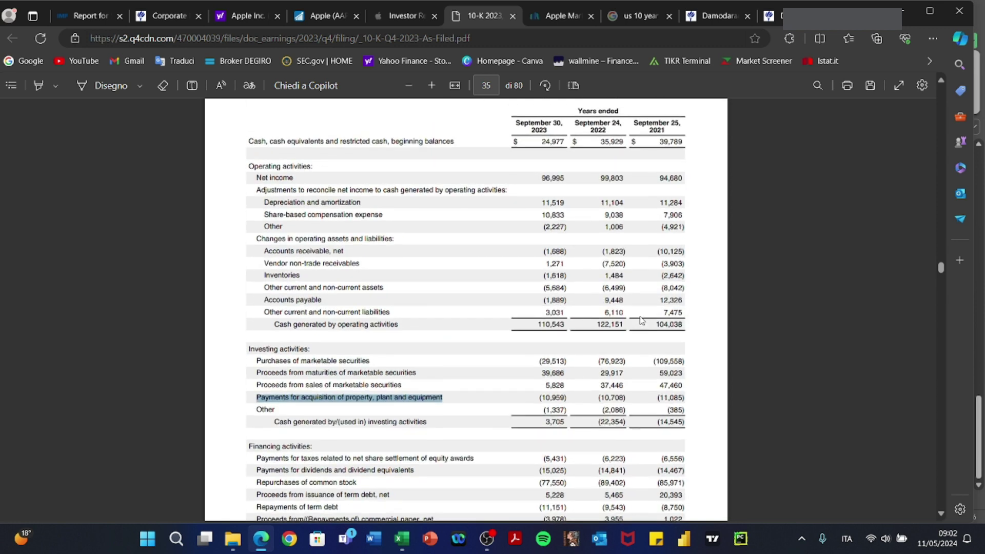
# Switch back to the Excel workbook and examine the formulas for Capex as % of Revenue in the CF Statement of IS & BS.
pyautogui.scroll(-1, 674, 423)
pyautogui.hotkey('alt', 'Tab')
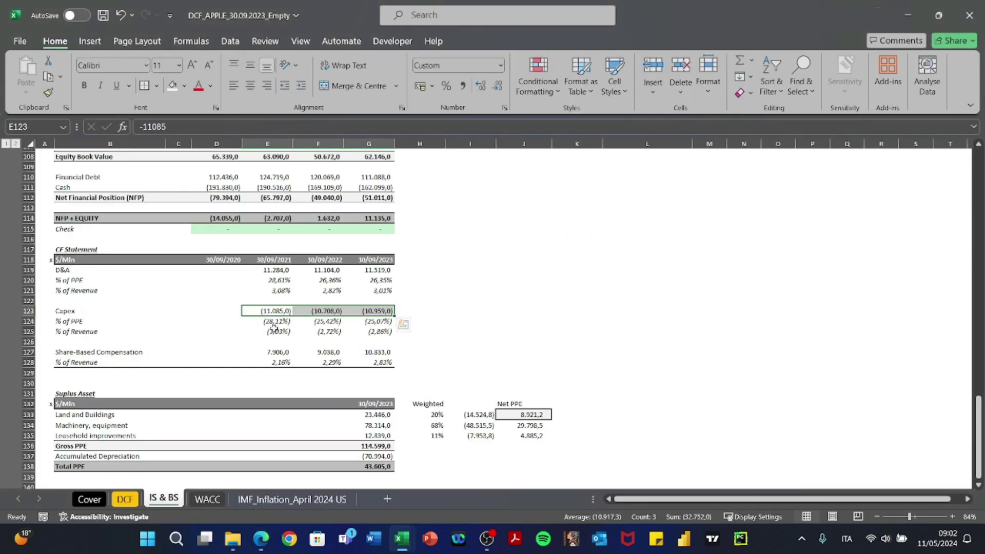
pyautogui.click(274, 328)
pyautogui.press('F2')
pyautogui.press('Escape')
pyautogui.press('Right')
pyautogui.press('F2')
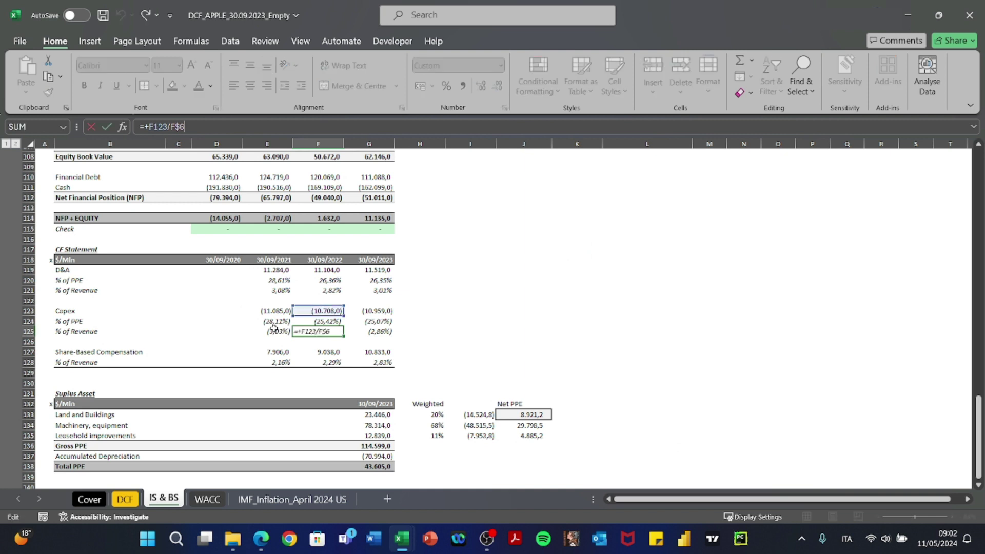
pyautogui.press('Escape')
pyautogui.scroll(20, 274, 329)
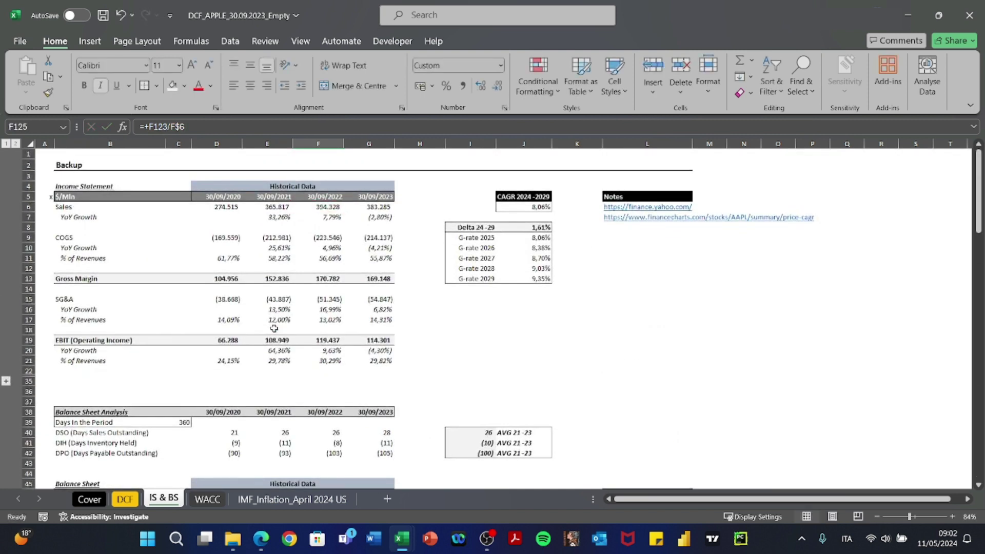
pyautogui.scroll(-20, 274, 328)
# Set the Capex input in D48 of the DCF sheet to the average of Capex % of Revenue in E125:G125 of IS & BS.
pyautogui.hotkey('ctrl', 'pageup')
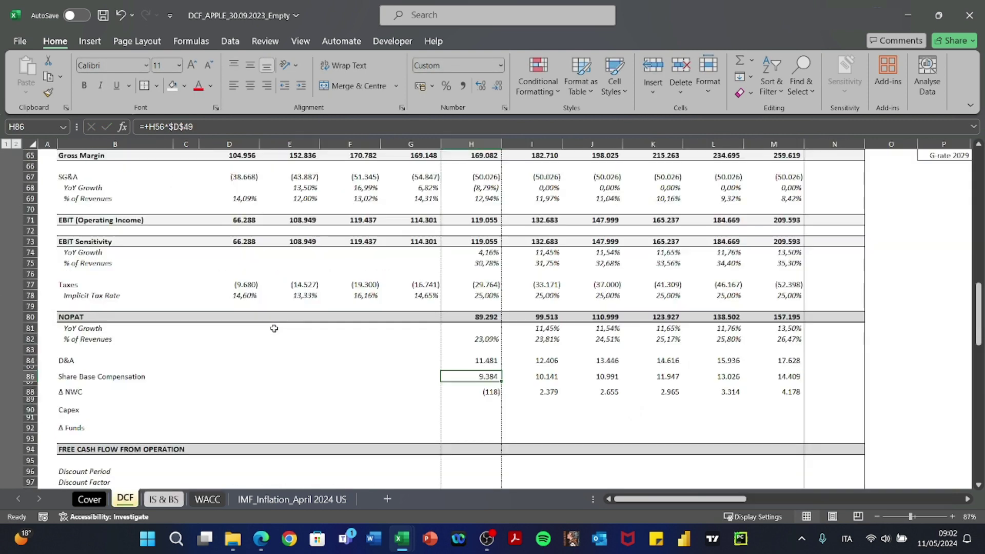
pyautogui.press('Right')
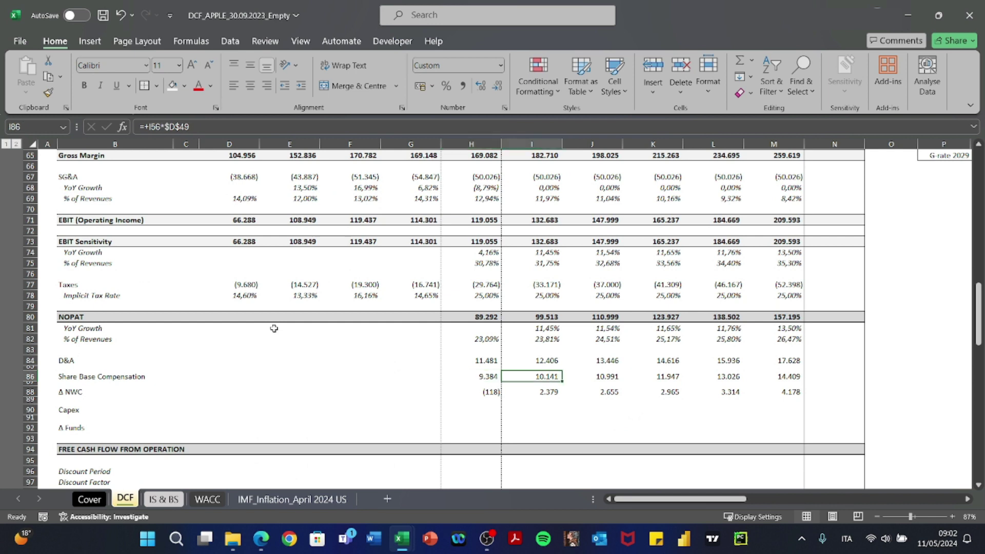
pyautogui.press('Left')
pyautogui.press('Left')
pyautogui.press('Left')
pyautogui.press('Left')
pyautogui.press('Left')
pyautogui.press('Left')
pyautogui.press('Left')
pyautogui.press('Down')
pyautogui.press('Down')
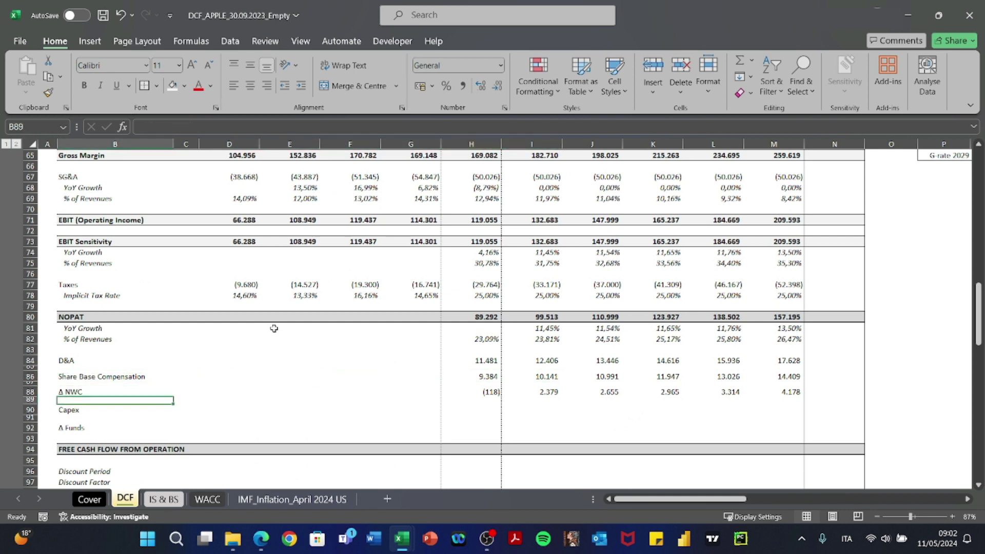
pyautogui.press('Left')
pyautogui.hotkey('ctrl', 'Up')
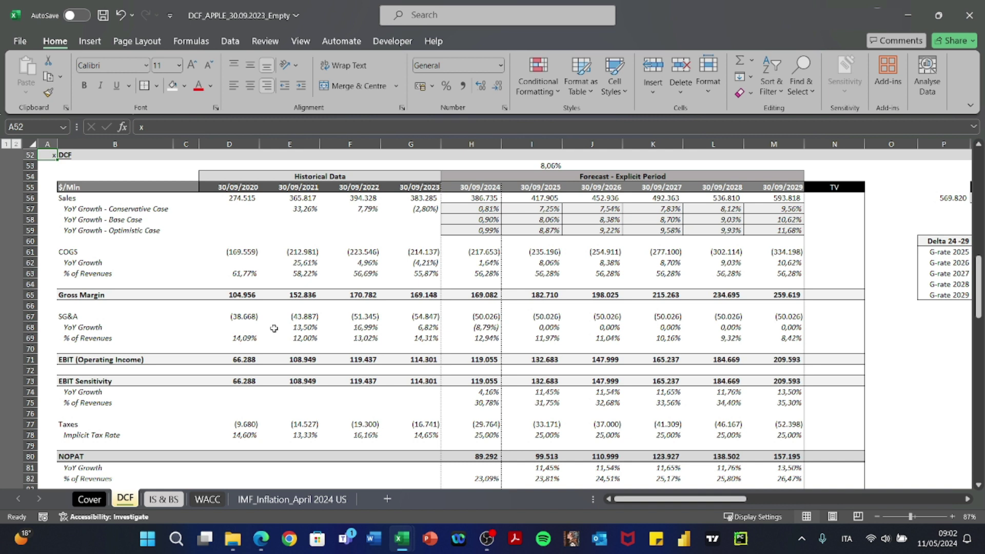
pyautogui.scroll(2, 274, 328)
pyautogui.press('Up')
pyautogui.press('Up')
pyautogui.press('Up')
pyautogui.press('Up')
pyautogui.press('Right')
pyautogui.press('Right')
pyautogui.press('Right')
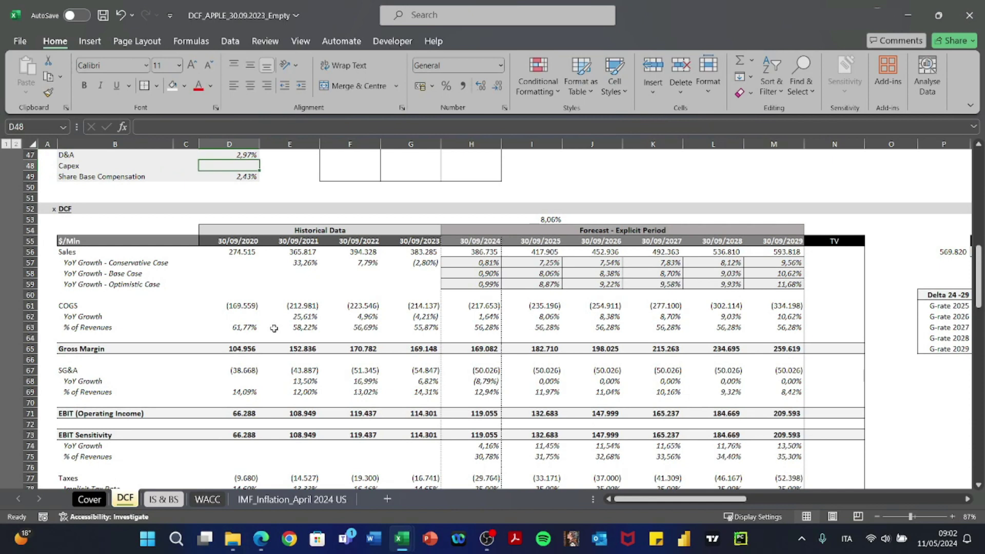
pyautogui.write('+AVERAGE(')
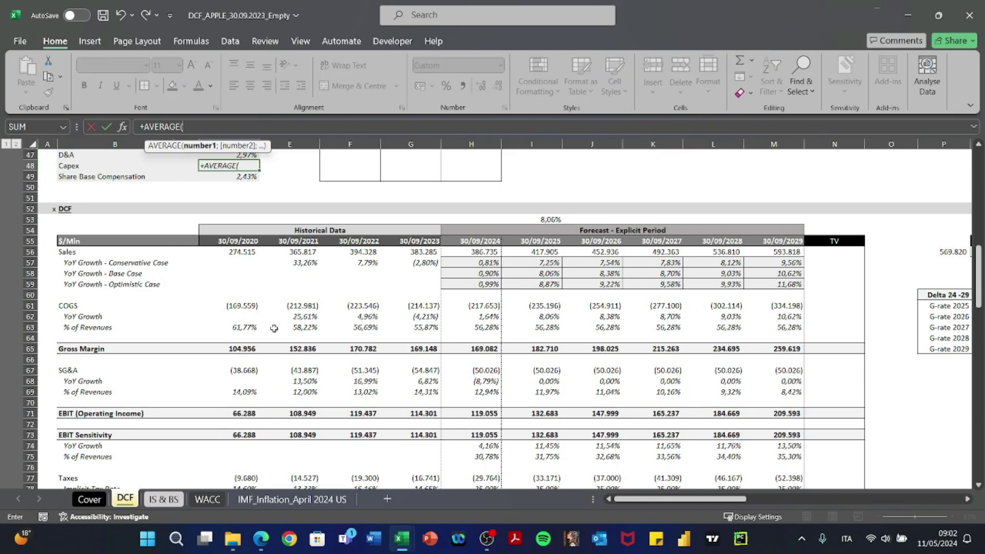
pyautogui.hotkey('ctrl', 'pagedown')
pyautogui.scroll(-10, 274, 328)
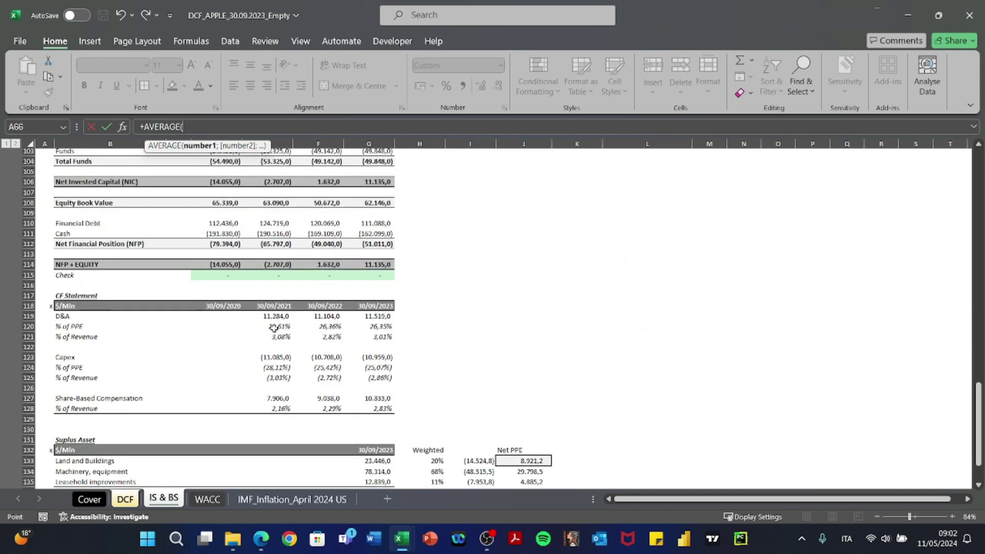
pyautogui.moveTo(278, 379); pyautogui.dragTo(376, 378)
pyautogui.write(')')
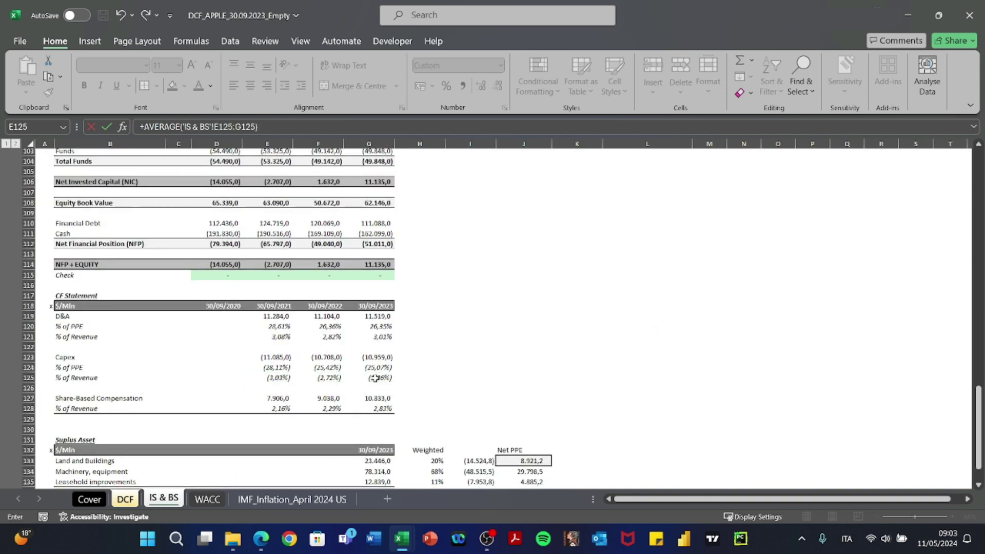
pyautogui.press('Return')
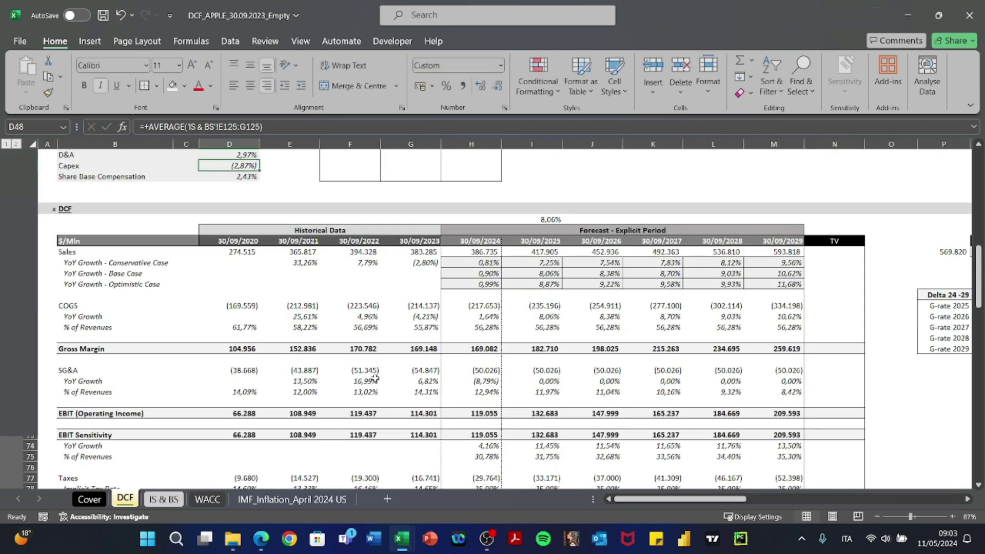
# Forecast the 2024 Capex in H90 of the DCF sheet as Sales in H56 multiplied by the absolute Capex input $D$48.
pyautogui.scroll(-1, 535, 388)
pyautogui.scroll(-13, 535, 387)
pyautogui.scroll(5, 320, 349)
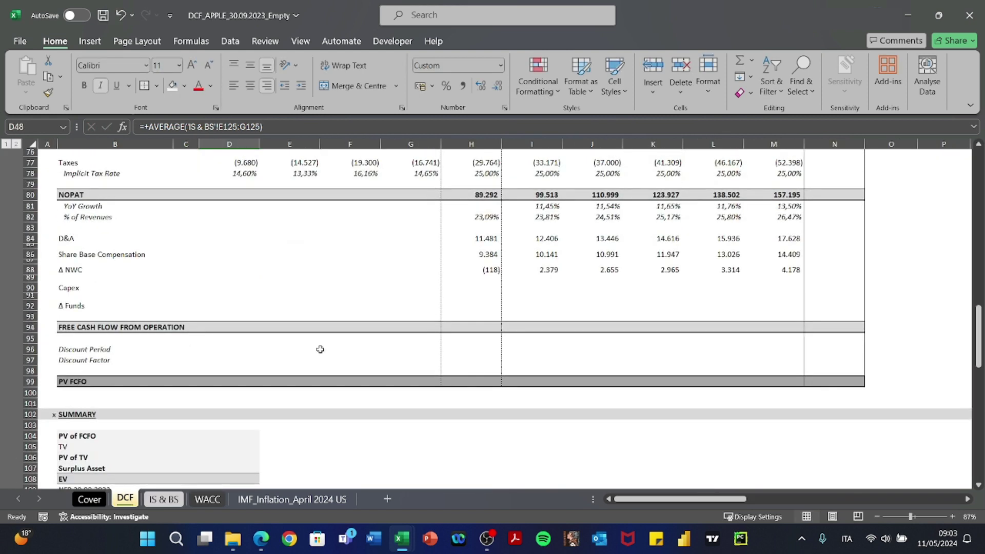
pyautogui.click(121, 294)
pyautogui.press('Up')
pyautogui.press('Right')
pyautogui.press('Right')
pyautogui.press('Right')
pyautogui.press('Right')
pyautogui.press('Right')
pyautogui.press('Right')
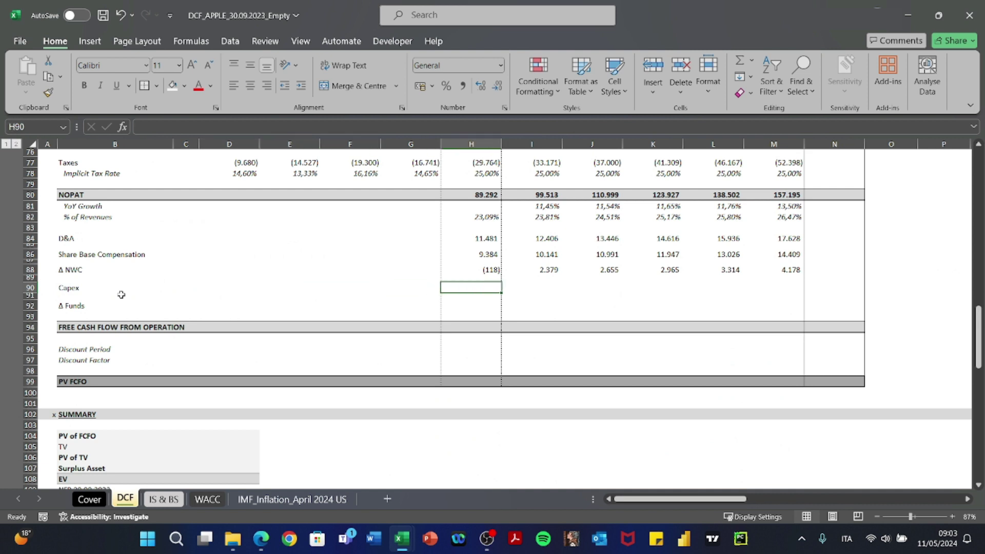
pyautogui.write('+')
pyautogui.press('Up')
pyautogui.press('Up')
pyautogui.press('Up')
pyautogui.press('Up')
pyautogui.press('Up')
pyautogui.press('Up')
pyautogui.press('Up')
pyautogui.press('Up')
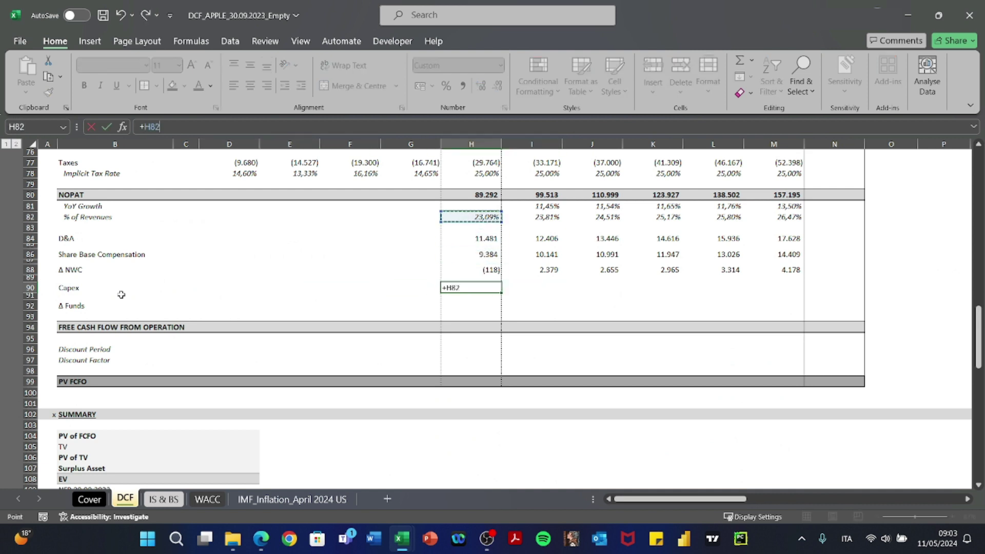
pyautogui.press('Up')
pyautogui.press('Up')
pyautogui.press('Up')
pyautogui.press('Up')
pyautogui.press('Up')
pyautogui.press('Up')
pyautogui.press('Up')
pyautogui.press('Up')
pyautogui.press('Up')
pyautogui.press('Up')
pyautogui.press('Up')
pyautogui.press('Up')
pyautogui.press('Up')
pyautogui.press('Up')
pyautogui.press('Up')
pyautogui.press('Up')
pyautogui.press('Up')
pyautogui.press('Up')
pyautogui.press('Up')
pyautogui.press('Up')
pyautogui.press('Up')
pyautogui.press('Up')
pyautogui.press('Up')
pyautogui.press('Up')
pyautogui.press('Up')
pyautogui.press('Up')
pyautogui.press('Up')
pyautogui.press('Up')
pyautogui.press('Down')
pyautogui.press('Down')
pyautogui.write('*')
pyautogui.press('Left')
pyautogui.press('Left')
pyautogui.press('Left')
pyautogui.press('Left')
pyautogui.press('Left')
pyautogui.press('Left')
pyautogui.press('Left')
pyautogui.press('Up')
pyautogui.press('Up')
pyautogui.press('Up')
pyautogui.press('Up')
pyautogui.press('Up')
pyautogui.press('Up')
pyautogui.press('Up')
pyautogui.press('Up')
pyautogui.press('Up')
pyautogui.press('Up')
pyautogui.press('Up')
pyautogui.press('Up')
pyautogui.press('Up')
pyautogui.press('Up')
pyautogui.press('Up')
pyautogui.press('Up')
pyautogui.press('Up')
pyautogui.press('Up')
pyautogui.press('Up')
pyautogui.press('Up')
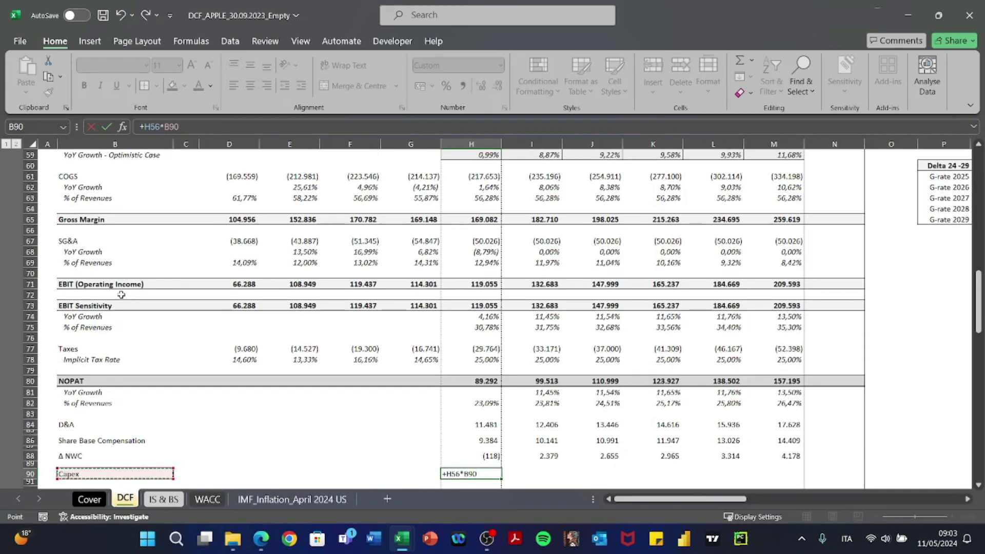
pyautogui.press('Down')
pyautogui.press('Down')
pyautogui.press('Down')
pyautogui.press('Down')
pyautogui.press('Down')
pyautogui.press('Down')
pyautogui.press('Down')
pyautogui.press('Down')
pyautogui.press('Down')
pyautogui.press('Down')
pyautogui.press('Down')
pyautogui.press('Down')
pyautogui.press('Down')
pyautogui.press('Down')
pyautogui.press('Down')
pyautogui.press('Down')
pyautogui.press('Down')
pyautogui.press('Down')
pyautogui.press('Down')
pyautogui.press('Down')
pyautogui.press('Right')
pyautogui.press('Right')
pyautogui.press('Right')
pyautogui.press('Down')
pyautogui.press('Down')
pyautogui.press('Down')
pyautogui.press('Down')
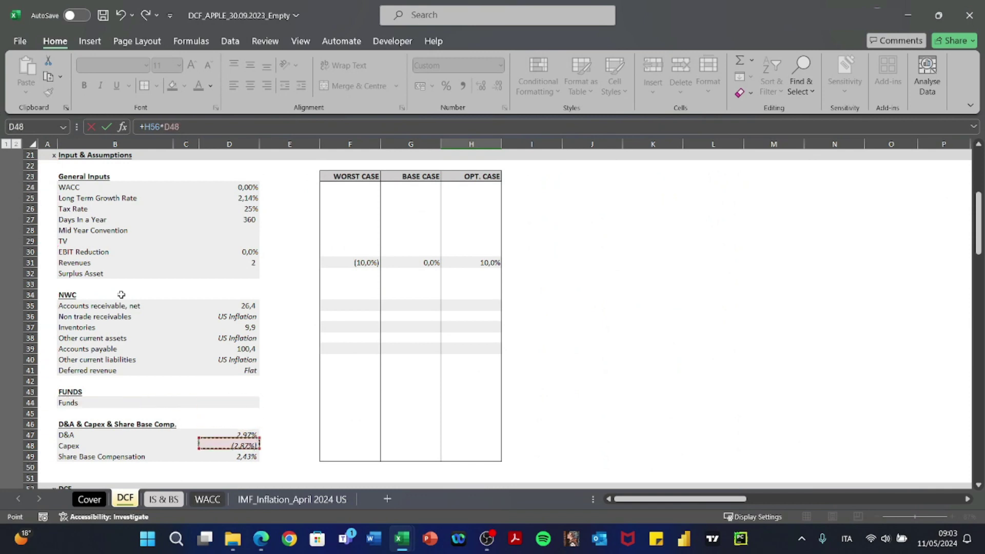
pyautogui.press('F4')
pyautogui.press('Return')
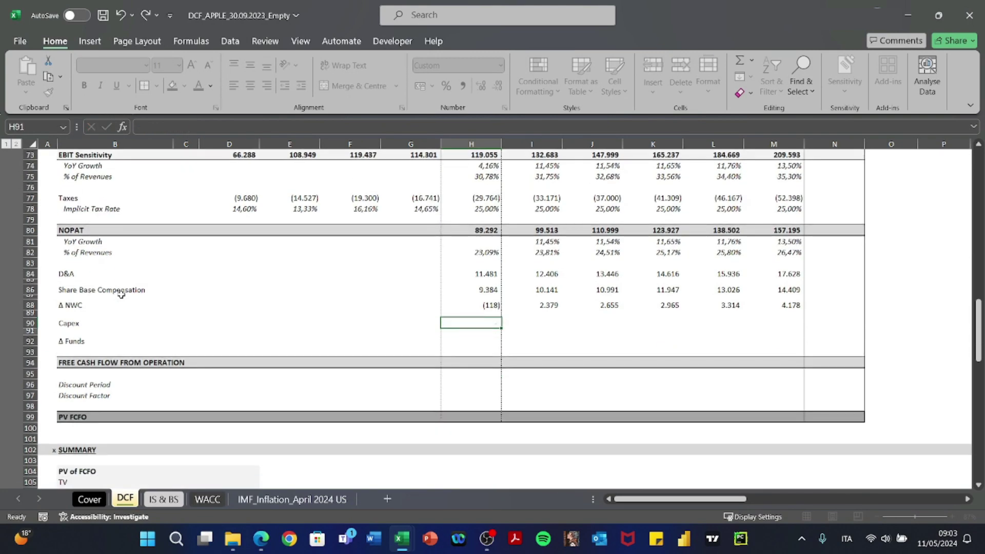
# Copy the 2024 Capex formula from H90 across I90:M90 as formulas only.
pyautogui.press('Up')
pyautogui.hotkey('ctrl', 'c')
pyautogui.press('Right')
pyautogui.hotkey('shift', 'Right')
pyautogui.hotkey('shift', 'Right')
pyautogui.hotkey('shift', 'Right')
pyautogui.hotkey('shift', 'Right')
pyautogui.hotkey('ctrl', 'alt', 'v')
pyautogui.press('f')
pyautogui.press('Return')
pyautogui.press('Escape')
pyautogui.press('F2')
pyautogui.press('Escape')
pyautogui.press('Right')
pyautogui.press('Right')
pyautogui.press('Right')
pyautogui.press('Right')
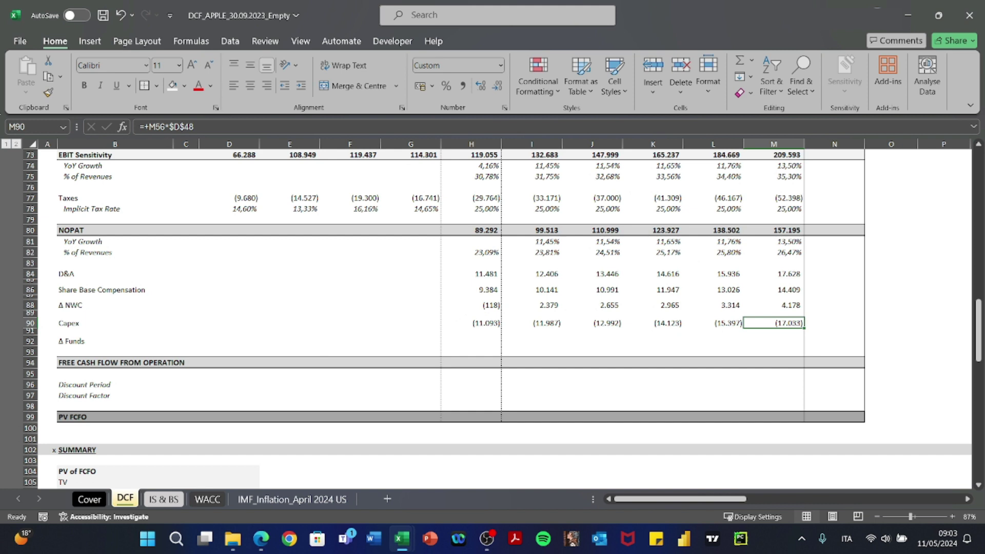
# Try to move the 2024 Capex formula from H90 to H133 in the Capex schedule.
pyautogui.hotkey('alt', 'Tab')
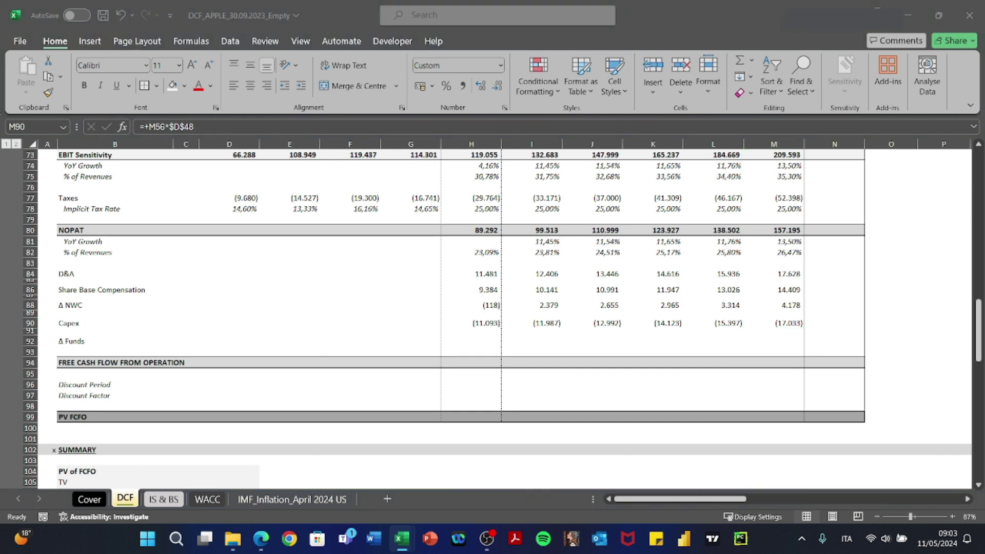
pyautogui.hotkey('alt', 'Tab')
pyautogui.scroll(-16, 539, 376)
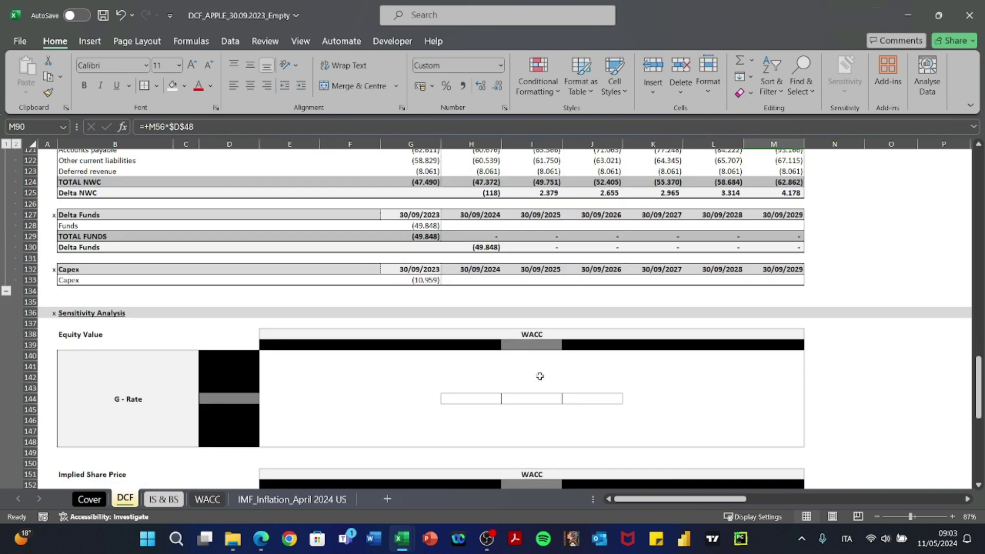
pyautogui.click(474, 281)
pyautogui.scroll(15, 475, 283)
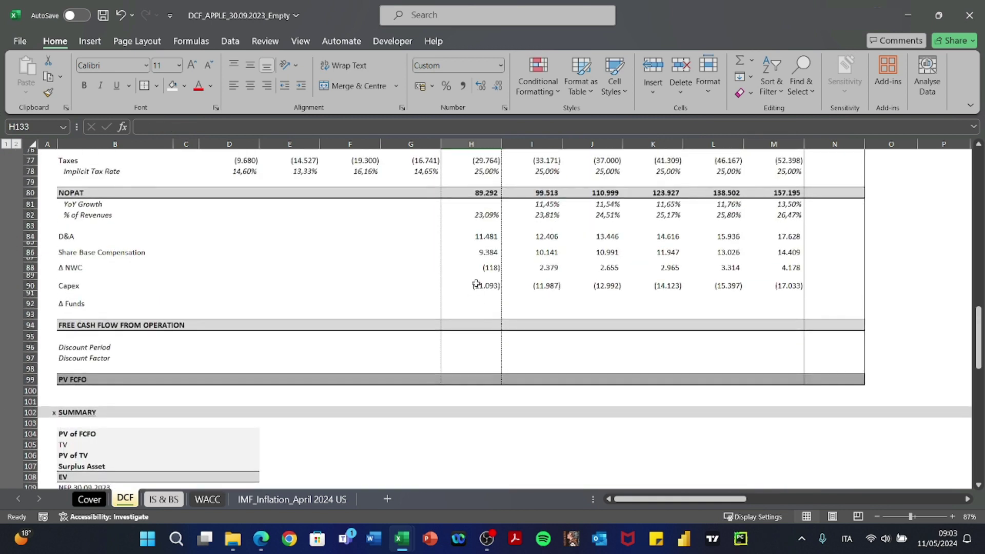
pyautogui.doubleClick(477, 284)
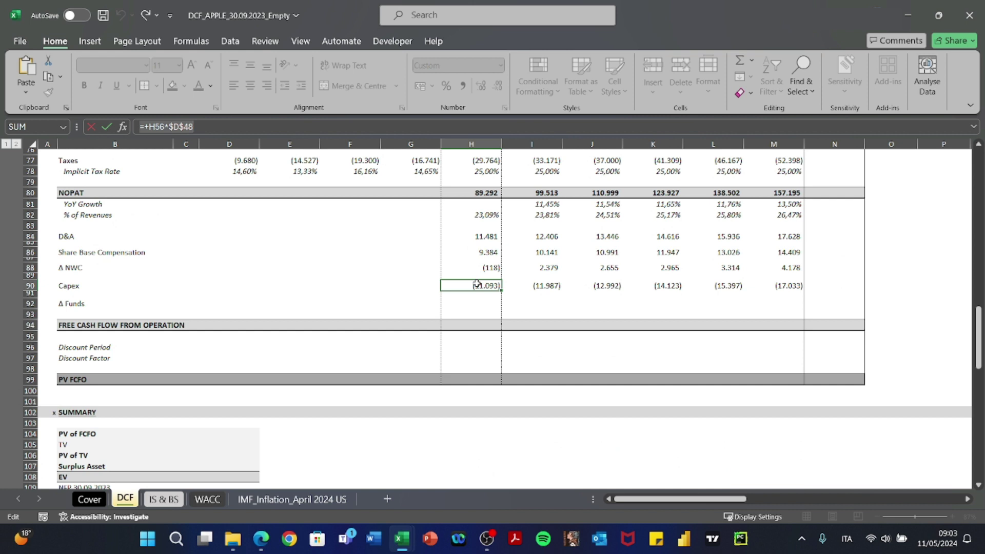
pyautogui.hotkey('ctrl', 'x')
pyautogui.press('Return')
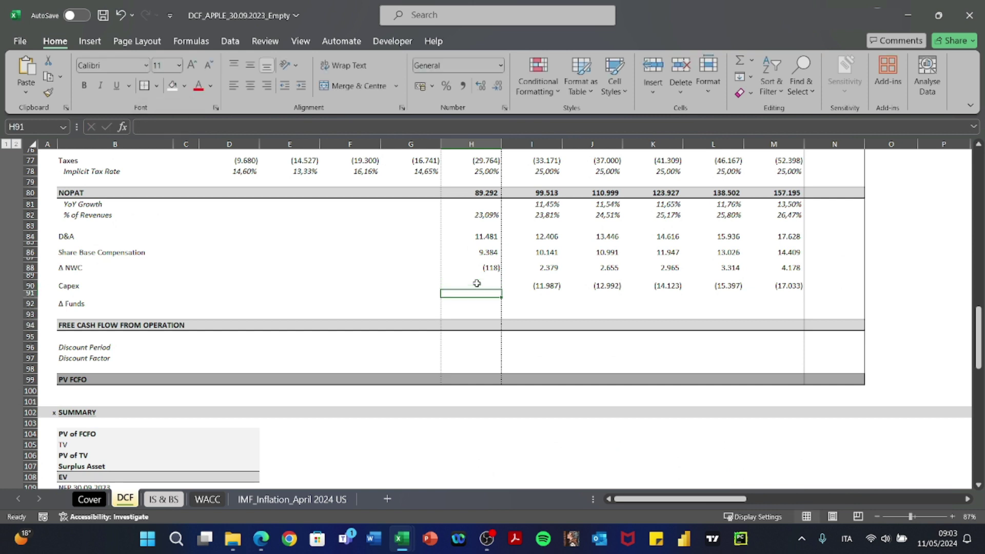
pyautogui.scroll(-14, 477, 283)
pyautogui.click(474, 319)
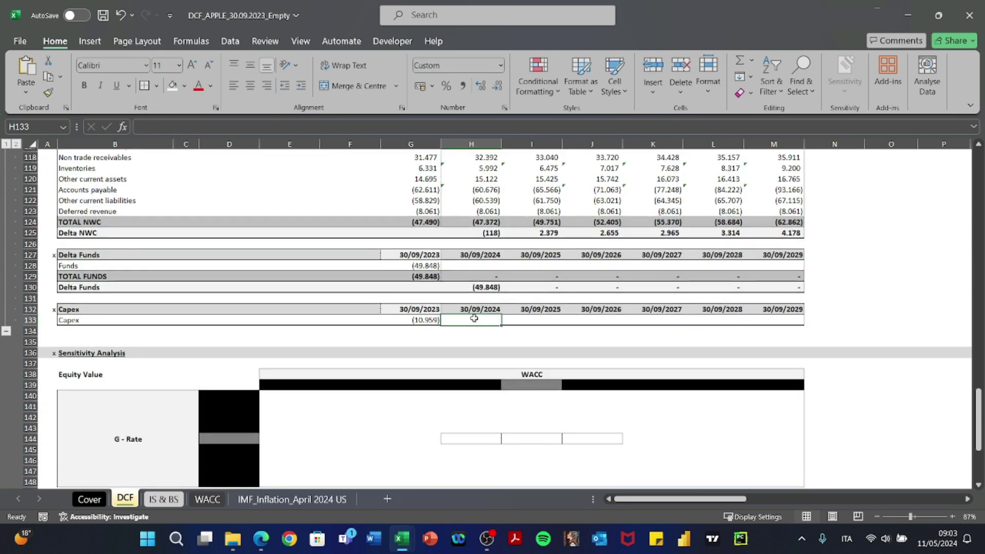
pyautogui.doubleClick(474, 319)
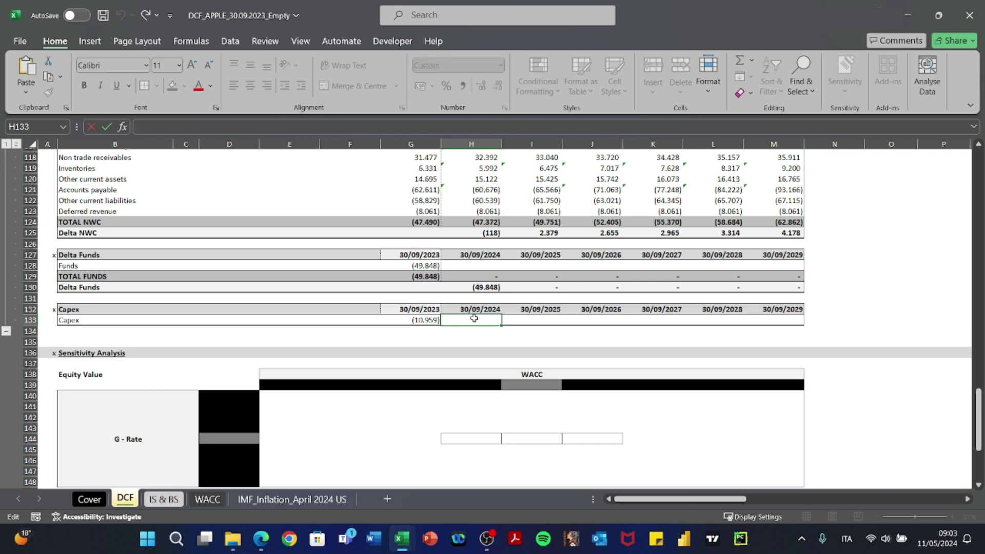
pyautogui.write('v')
pyautogui.press('Return')
pyautogui.press('Up')
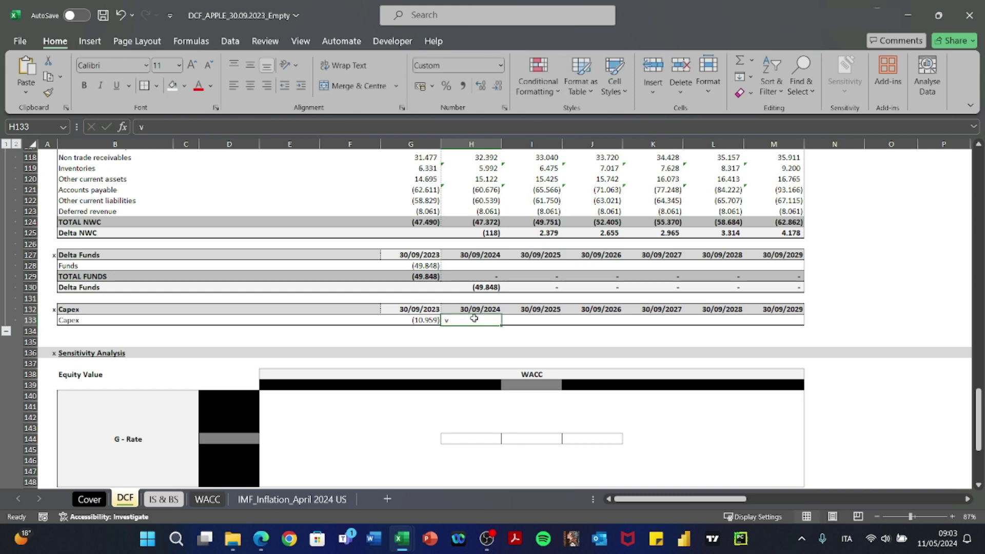
# Move the 2025 Capex formula from I90 to I133 in the Capex schedule.
pyautogui.scroll(14, 474, 318)
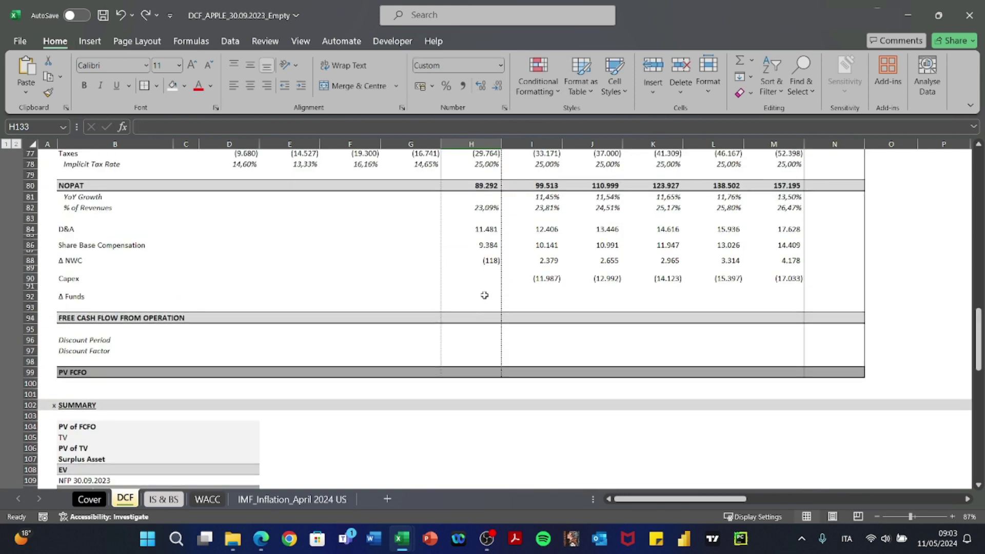
pyautogui.click(521, 279)
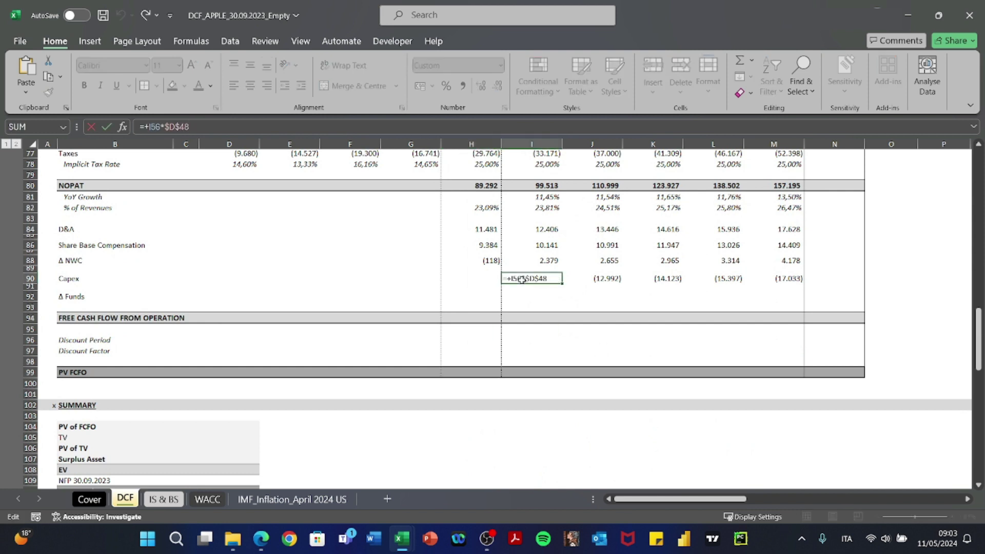
pyautogui.press('Return')
pyautogui.scroll(-12, 522, 280)
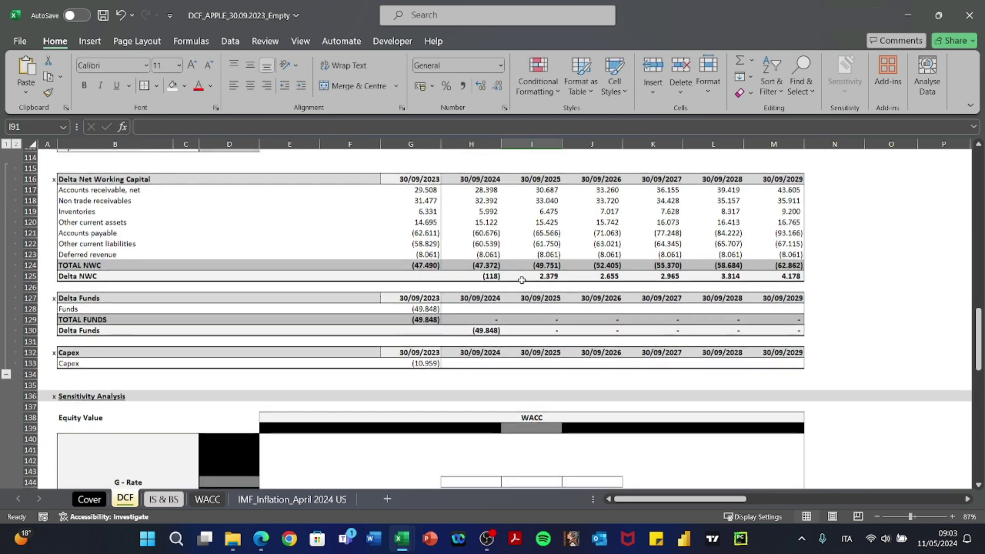
pyautogui.hotkey('ctrl', 'v')
pyautogui.press('Return')
# Copy the Capex formula in I133 as formulas only into H133 and J133:M133.
pyautogui.press('Up')
pyautogui.hotkey('ctrl', 'c')
pyautogui.press('Left')
pyautogui.hotkey('alt', 'e')
pyautogui.press('s')
pyautogui.press('f')
pyautogui.press('Return')
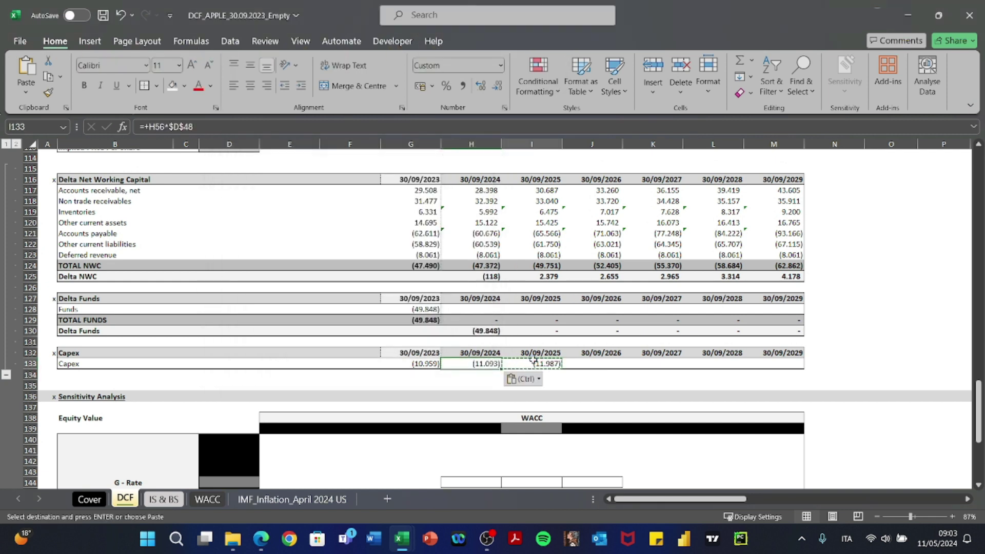
pyautogui.press('Right')
pyautogui.press('Right')
pyautogui.hotkey('shift', 'Right')
pyautogui.hotkey('shift', 'Right')
pyautogui.hotkey('shift', 'Right')
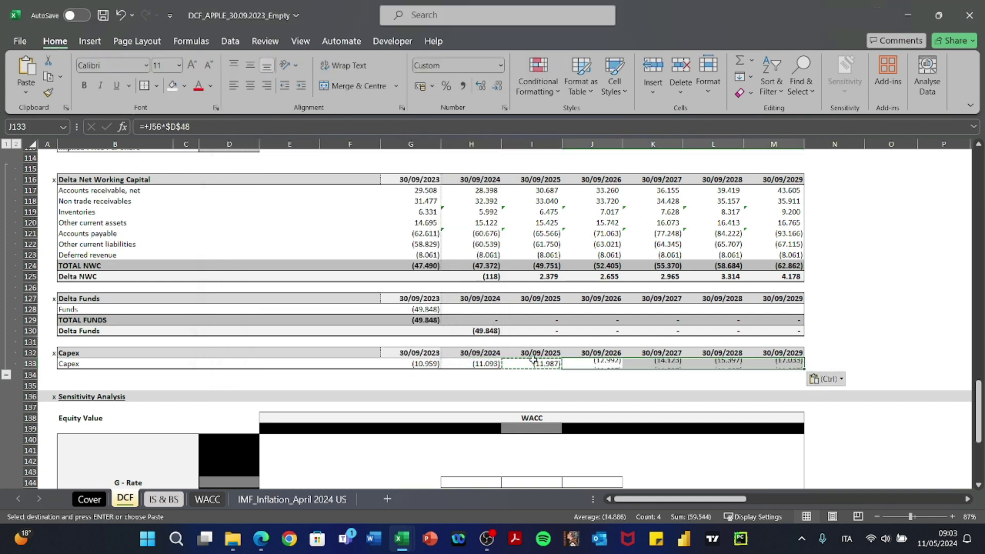
pyautogui.press('Return')
# Link the 2024 Capex in H90 to H133 of the Capex schedule.
pyautogui.scroll(13, 533, 359)
pyautogui.click(491, 319)
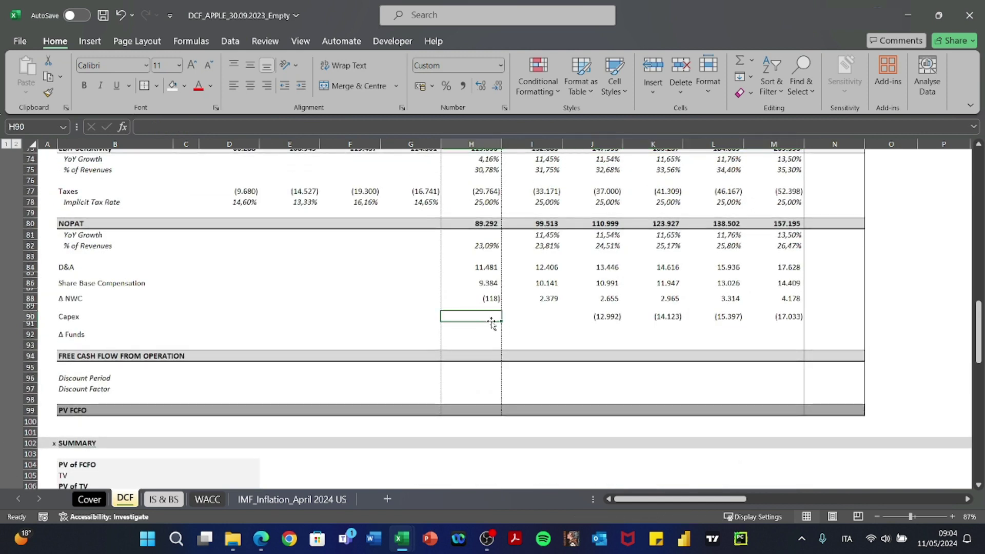
pyautogui.write('+')
pyautogui.press('Down')
pyautogui.press('Down')
pyautogui.press('Down')
pyautogui.press('Down')
pyautogui.press('Down')
pyautogui.press('Down')
pyautogui.press('Down')
pyautogui.press('Down')
pyautogui.press('Down')
pyautogui.press('Down')
pyautogui.press('Down')
pyautogui.press('Down')
pyautogui.press('Down')
pyautogui.press('Down')
pyautogui.press('Down')
pyautogui.press('Down')
pyautogui.press('Down')
pyautogui.press('Down')
pyautogui.press('Down')
pyautogui.press('Down')
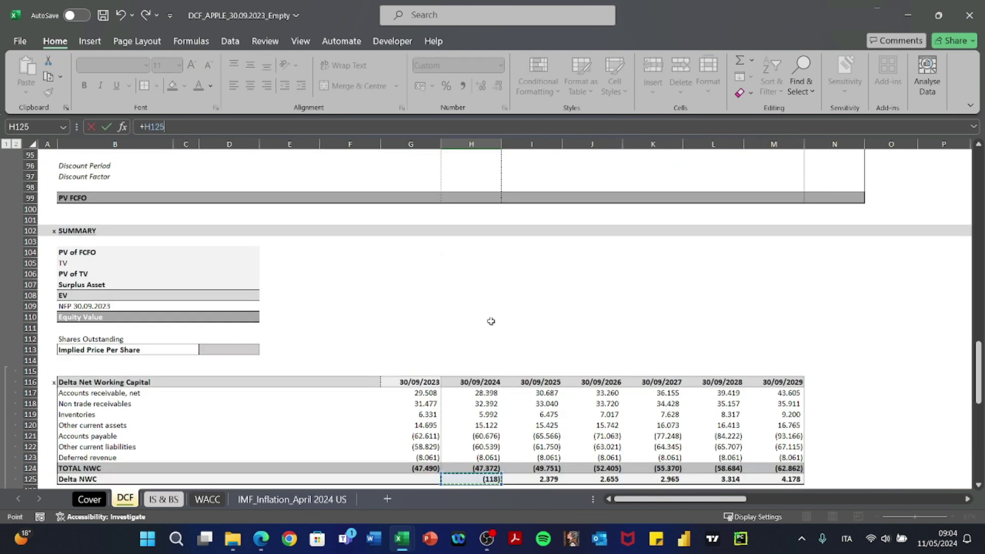
pyautogui.press('Down')
pyautogui.press('Down')
pyautogui.press('Down')
pyautogui.press('Down')
pyautogui.press('Down')
pyautogui.press('Down')
pyautogui.press('Down')
pyautogui.press('Down')
pyautogui.hotkey('ctrl', 'Return')
# Copy the Capex link in H90 across I90:M90 as formulas only.
pyautogui.hotkey('ctrl', 'c')
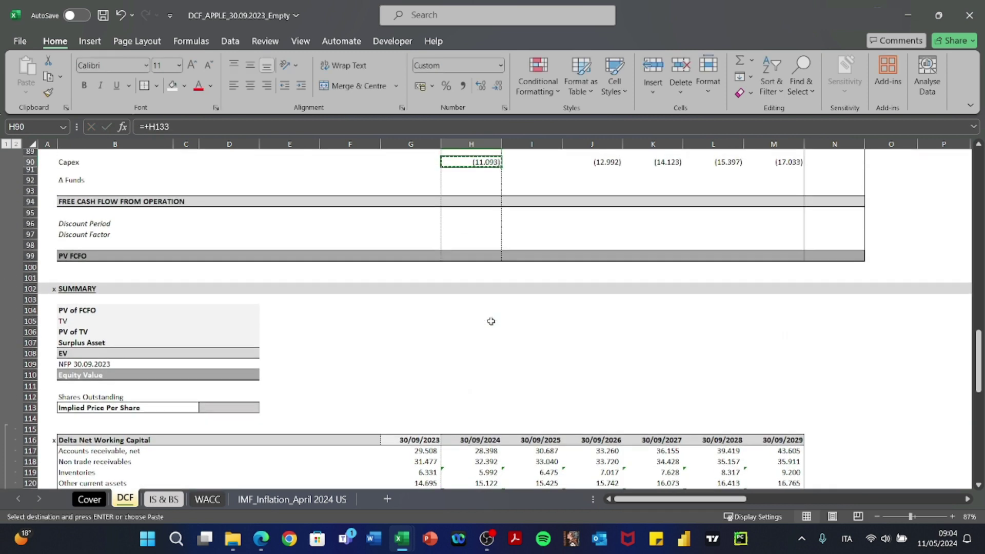
pyautogui.press('Right')
pyautogui.hotkey('shift', 'Right')
pyautogui.hotkey('shift', 'Right')
pyautogui.hotkey('shift', 'Right')
pyautogui.hotkey('shift', 'Right')
pyautogui.hotkey('ctrl', 'alt', 'v')
pyautogui.press('f')
pyautogui.press('Return')
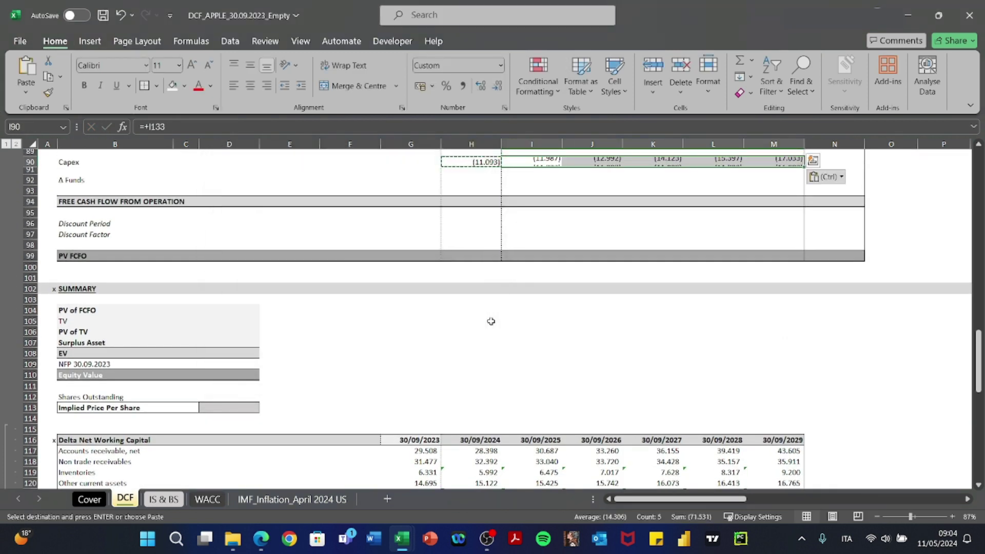
pyautogui.press('Escape')
# Check the Capex link formulas in H90:J90 and go to the 2024 Δ Funds cell H92.
pyautogui.press('Left')
pyautogui.press('F2')
pyautogui.press('Escape')
pyautogui.press('Right')
pyautogui.press('F2')
pyautogui.press('Escape')
pyautogui.press('Right')
pyautogui.press('F2')
pyautogui.press('Escape')
pyautogui.press('Left')
pyautogui.press('Left')
pyautogui.press('Left')
pyautogui.press('Down')
pyautogui.press('Down')
pyautogui.press('Right')
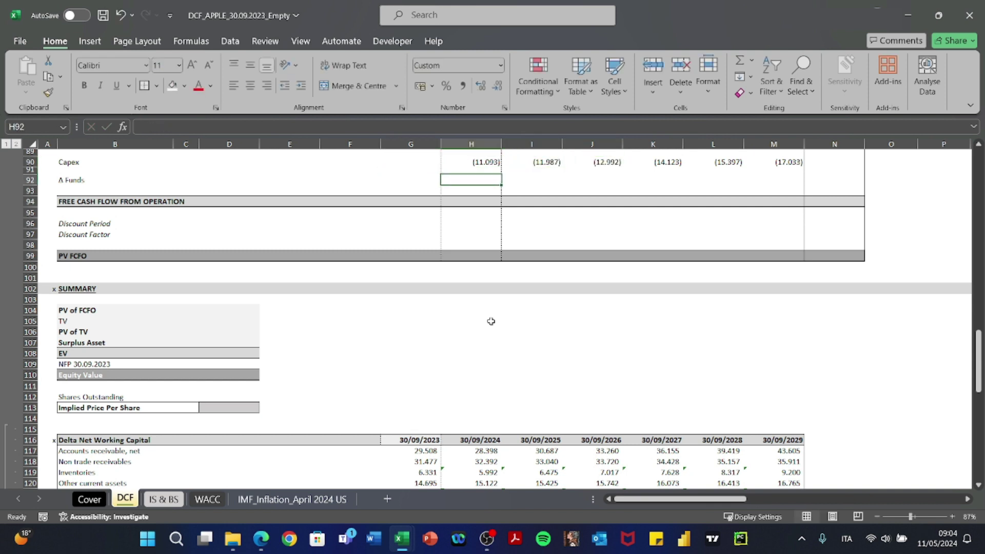
# Examine the non-current liabilities and the reclassified Funds rows in the IS & BS sheet.
pyautogui.hotkey('ctrl', 'pagedown')
pyautogui.scroll(-3, 491, 321)
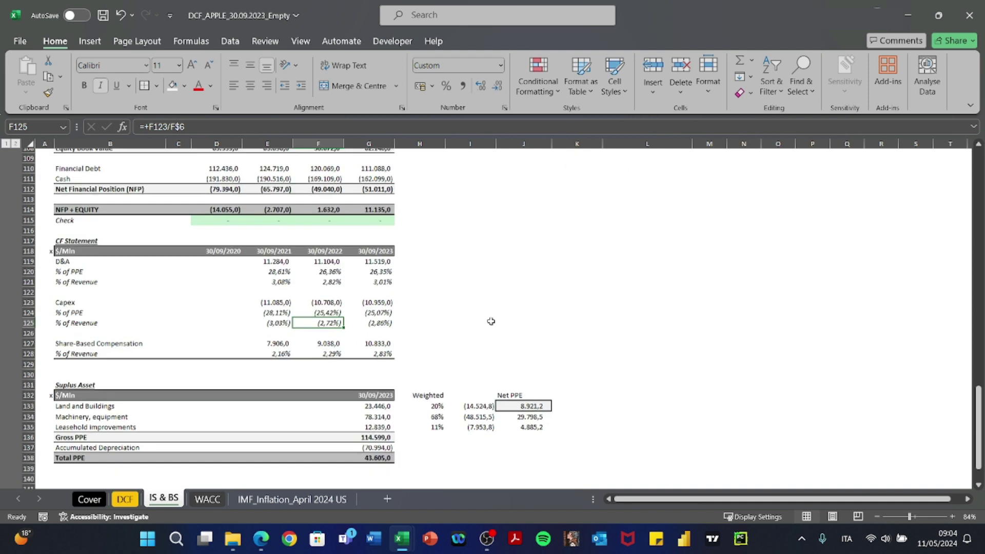
pyautogui.scroll(18, 490, 322)
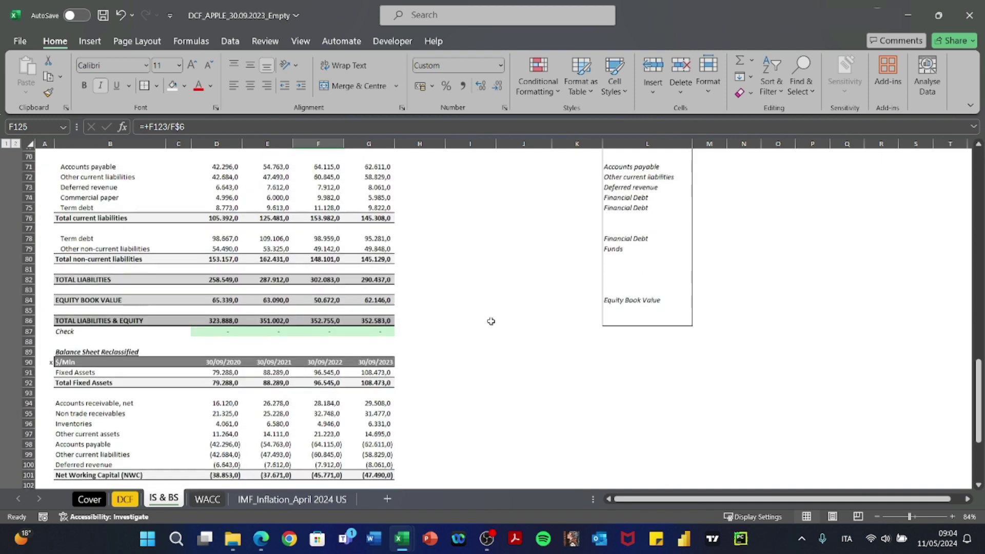
pyautogui.scroll(-11, 491, 321)
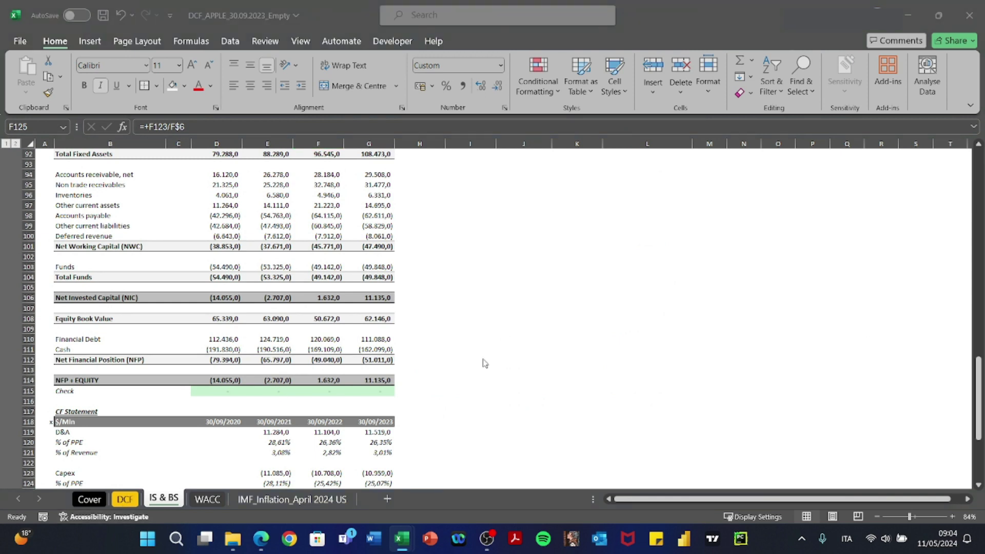
# Enter "US Inflation" as the Funds assumption in D44 of the DCF sheet.
pyautogui.hotkey('ctrl', 'pageup')
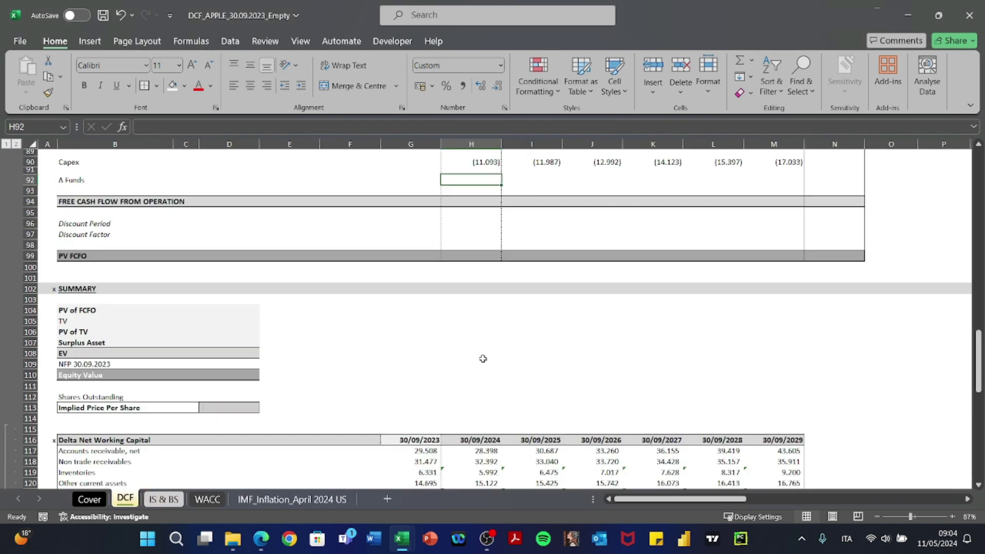
pyautogui.scroll(20, 482, 358)
pyautogui.click(238, 418)
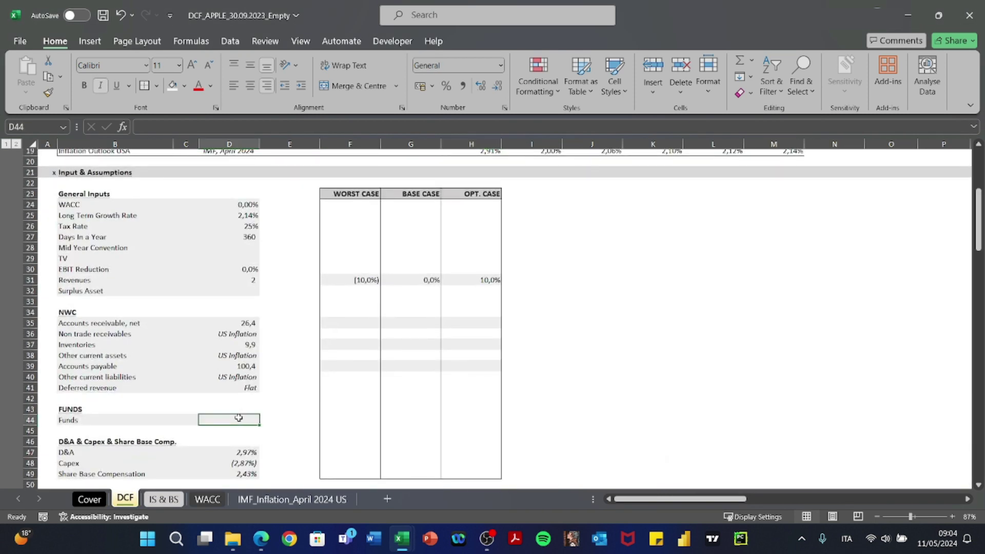
pyautogui.write('US Inf')
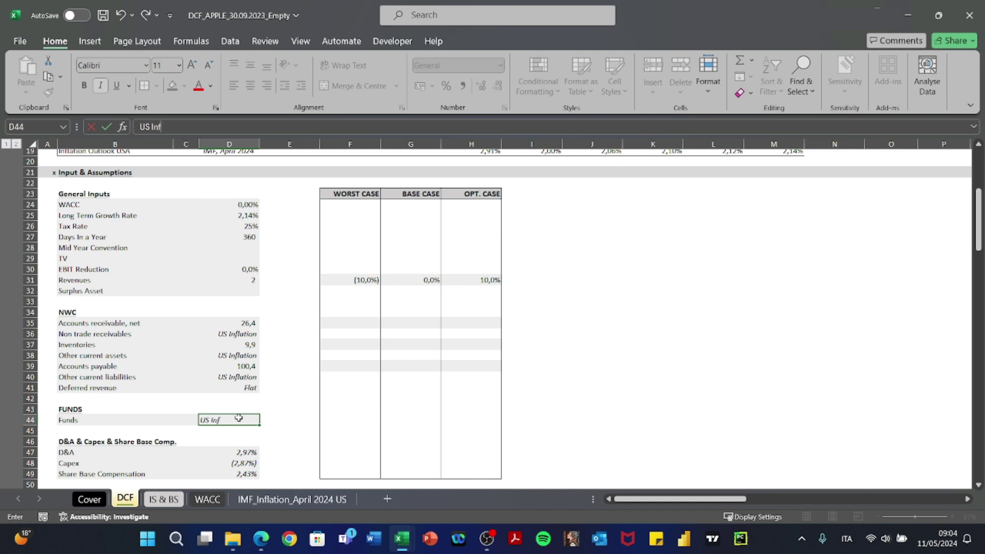
pyautogui.press('Return')
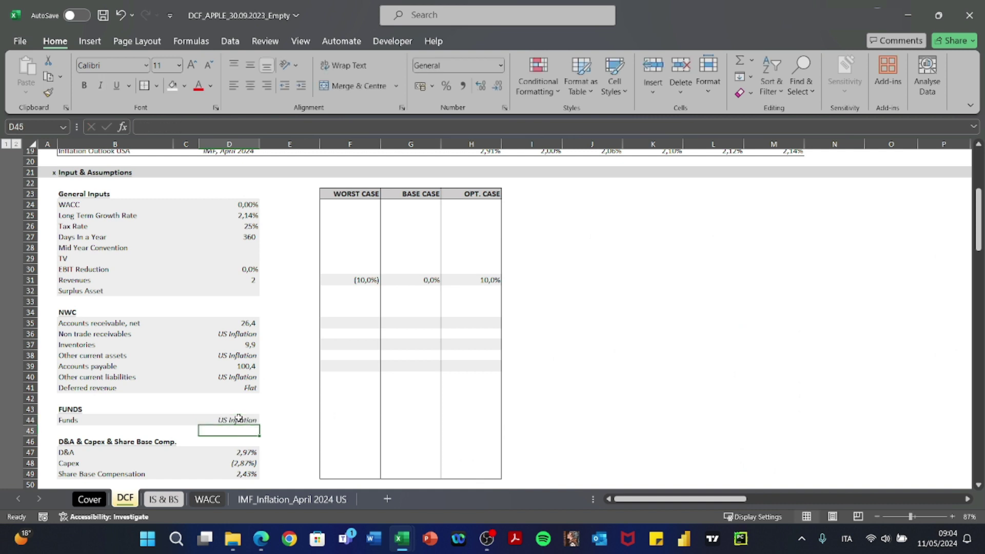
# Ignore the inconsistent formula errors for H119:M121 in the Delta Net Working Capital schedule.
pyautogui.scroll(-16, 239, 417)
pyautogui.click(102, 404)
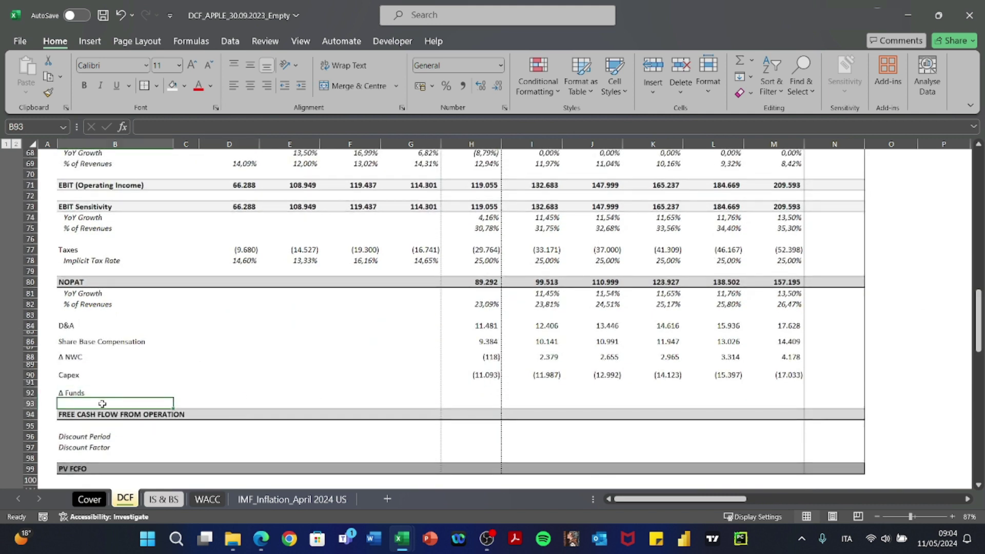
pyautogui.scroll(-14, 292, 411)
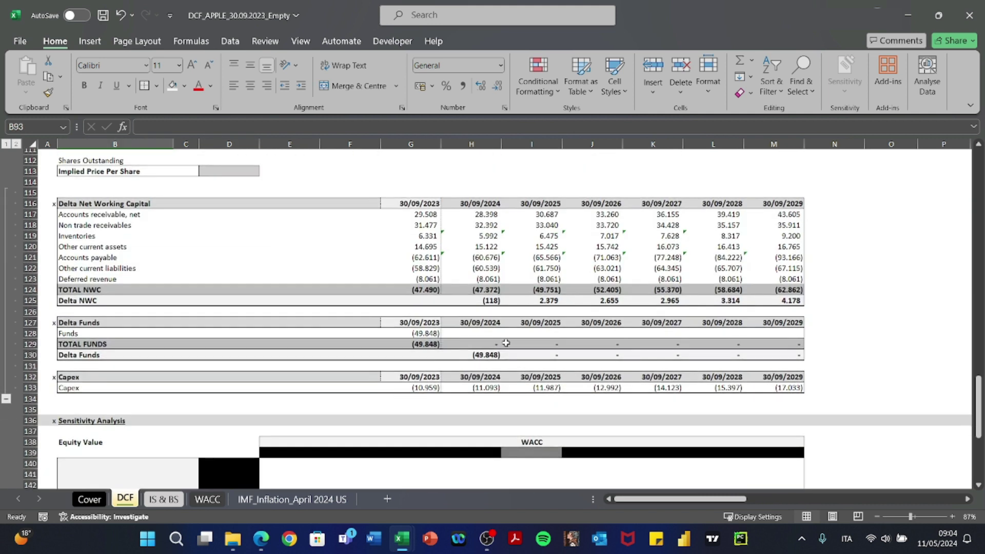
pyautogui.moveTo(454, 230); pyautogui.dragTo(751, 259)
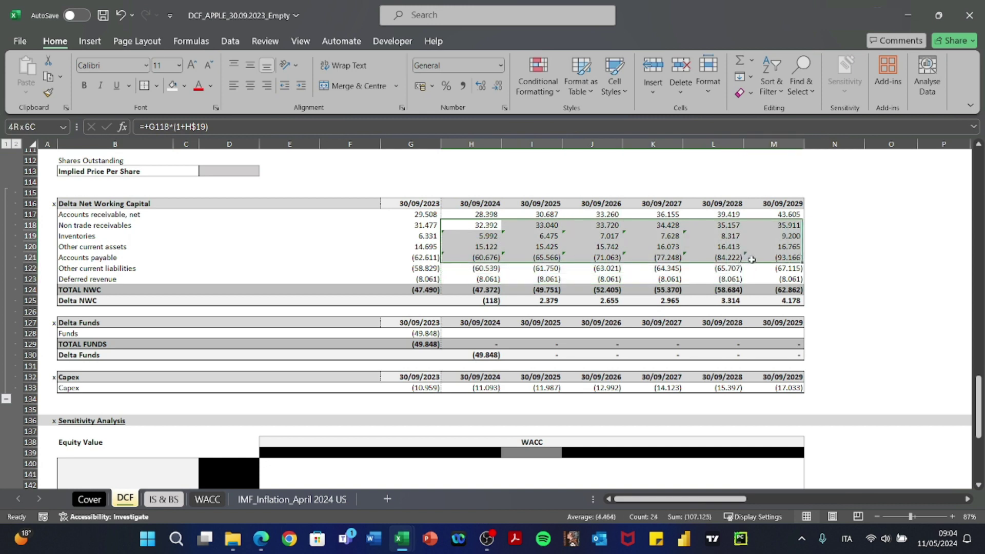
pyautogui.moveTo(471, 233); pyautogui.dragTo(775, 257)
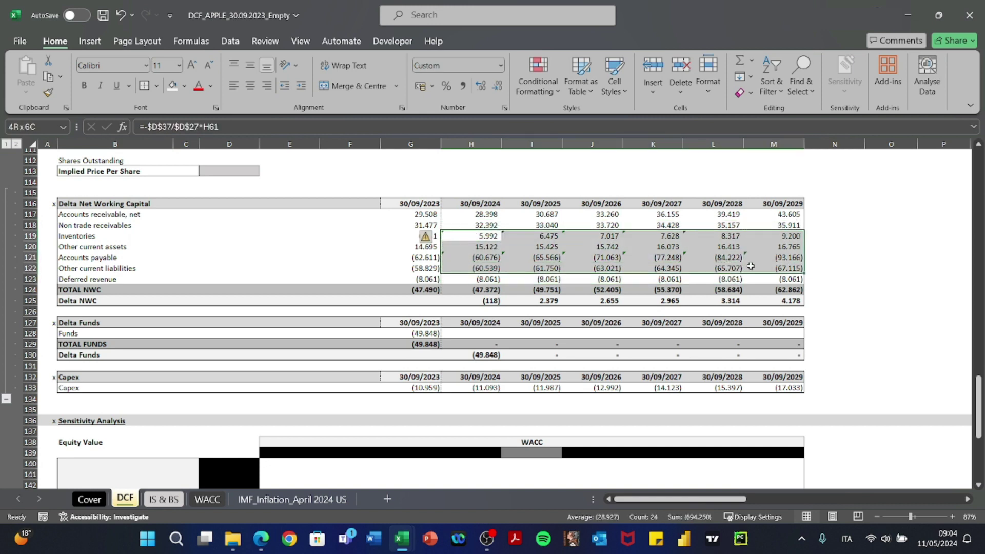
pyautogui.click(426, 239)
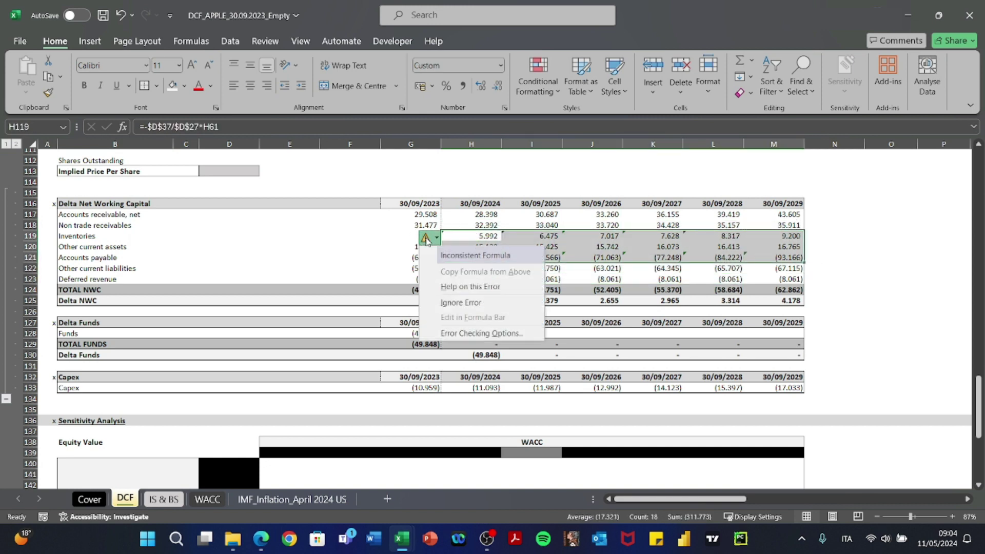
pyautogui.click(481, 302)
# Enter the 2024 Funds formula =+G128*(1+H19) in H128, growing the prior-year balance by US inflation.
pyautogui.click(482, 334)
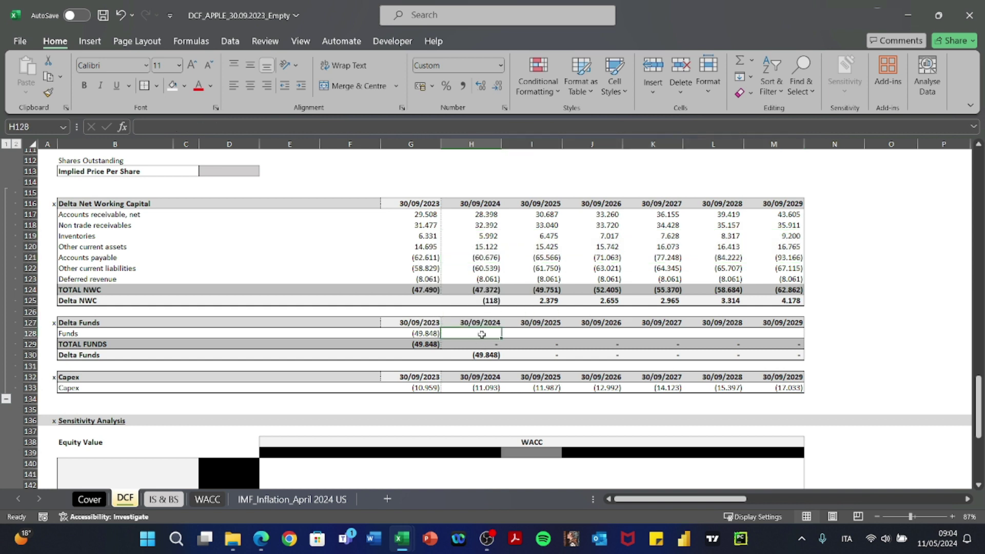
pyautogui.write('+G128*(')
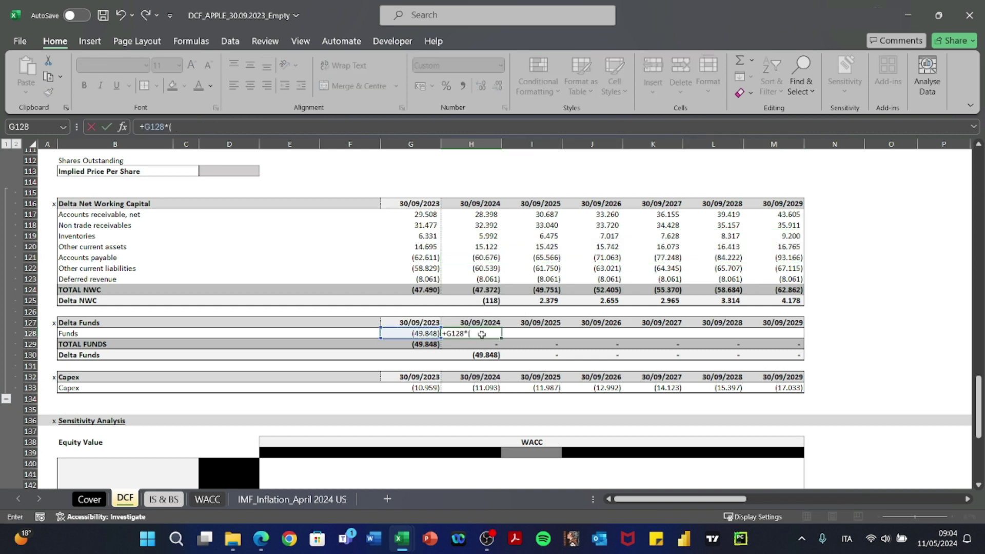
pyautogui.hotkey('ctrl', 'Left')
pyautogui.hotkey('ctrl', 'Left')
pyautogui.hotkey('ctrl', 'Left')
pyautogui.hotkey('ctrl', 'Up')
pyautogui.hotkey('ctrl', 'Up')
pyautogui.hotkey('ctrl', 'Up')
pyautogui.hotkey('ctrl', 'Up')
pyautogui.hotkey('ctrl', 'Up')
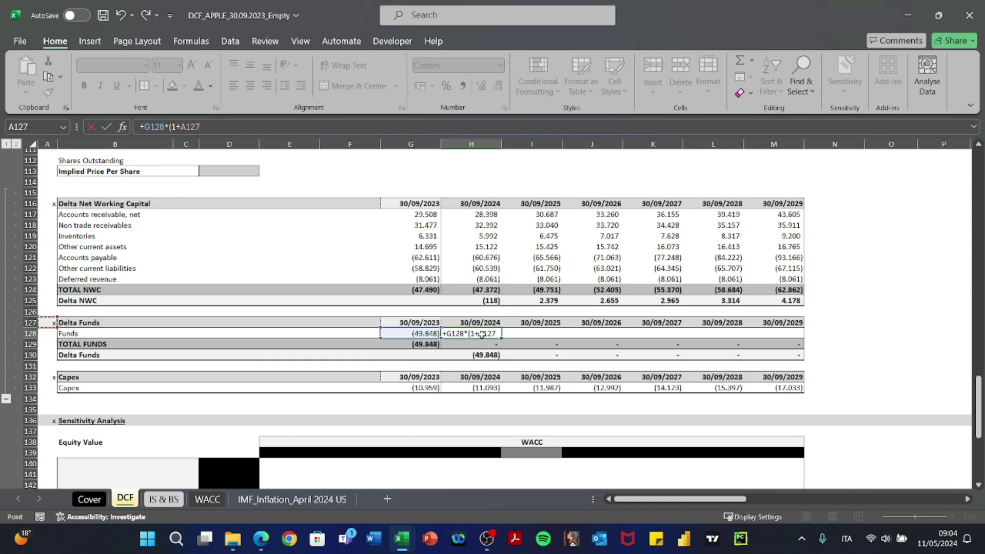
pyautogui.press('Down')
pyautogui.press('Down')
pyautogui.press('Down')
pyautogui.press('Right')
pyautogui.press('Right')
pyautogui.press('Right')
pyautogui.press('Right')
pyautogui.press('Right')
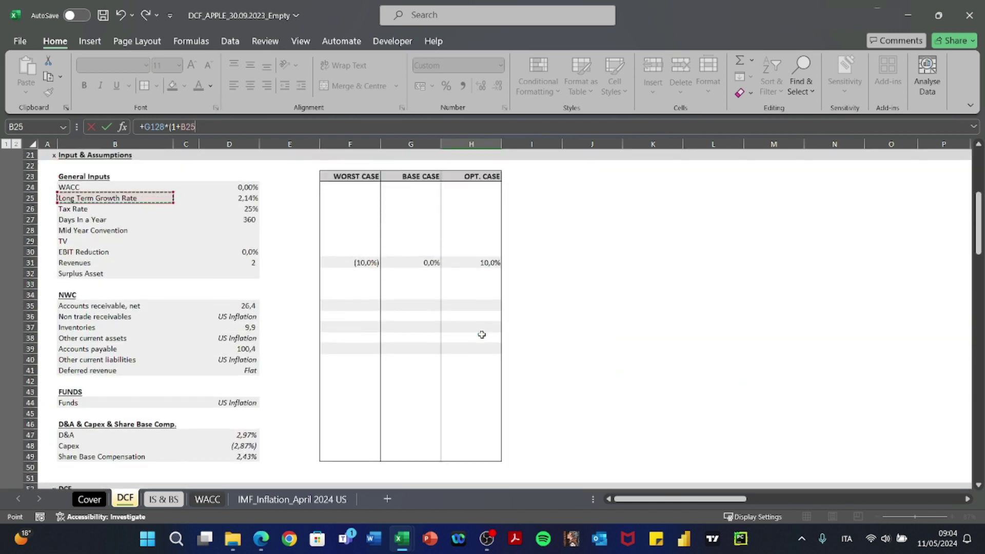
pyautogui.press('Up')
pyautogui.press('Up')
pyautogui.press('Up')
pyautogui.press('Up')
pyautogui.press('Up')
pyautogui.press('Up')
pyautogui.press('Up')
pyautogui.press('Right')
pyautogui.press('Right')
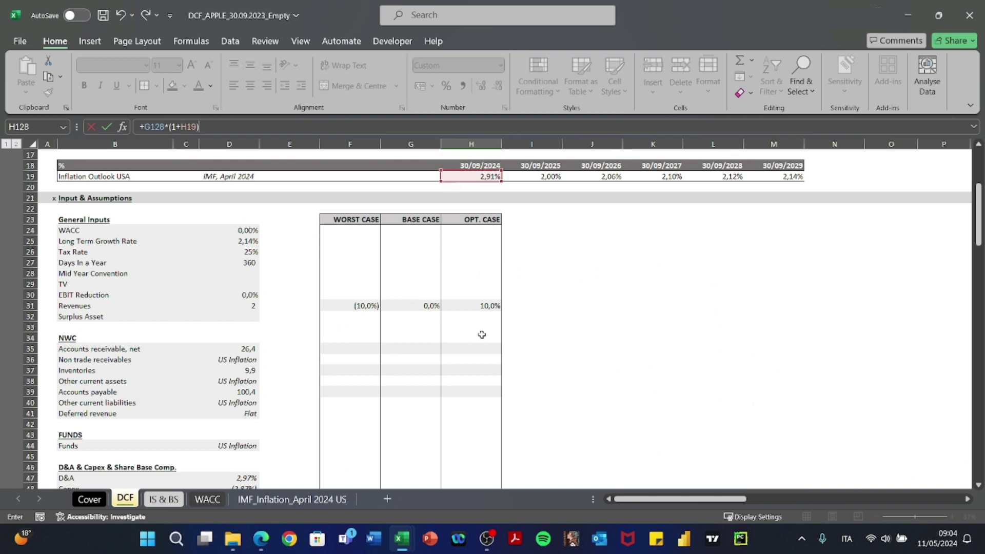
pyautogui.press('Return')
# Copy the H128 Funds formula across I128:M128 for 2025 to 2029, pasting formulas only.
pyautogui.hotkey('ctrl', 'c')
pyautogui.hotkey('shift', 'Right')
pyautogui.hotkey('shift', 'Right')
pyautogui.hotkey('shift', 'Right')
pyautogui.hotkey('shift', 'Right')
pyautogui.hotkey('shift', 'Right')
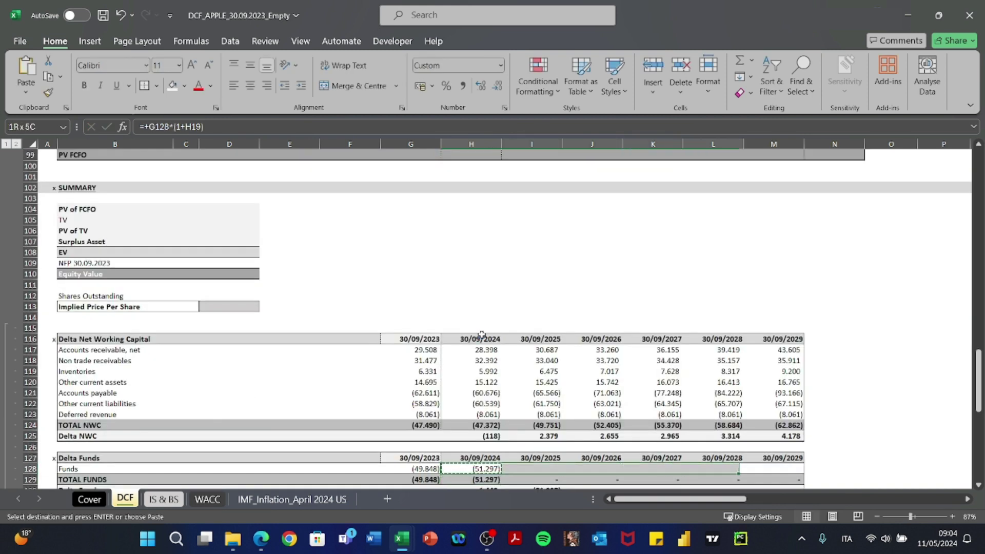
pyautogui.hotkey('ctrl', 'alt', 'v')
pyautogui.press('f')
pyautogui.press('Return')
# Check the Funds and TOTAL FUNDS formulas in rows 128 and 129 across the forecast years.
pyautogui.press('Left')
pyautogui.press('Right')
pyautogui.press('F2')
pyautogui.press('Escape')
pyautogui.scroll(-3, 482, 335)
pyautogui.press('Down')
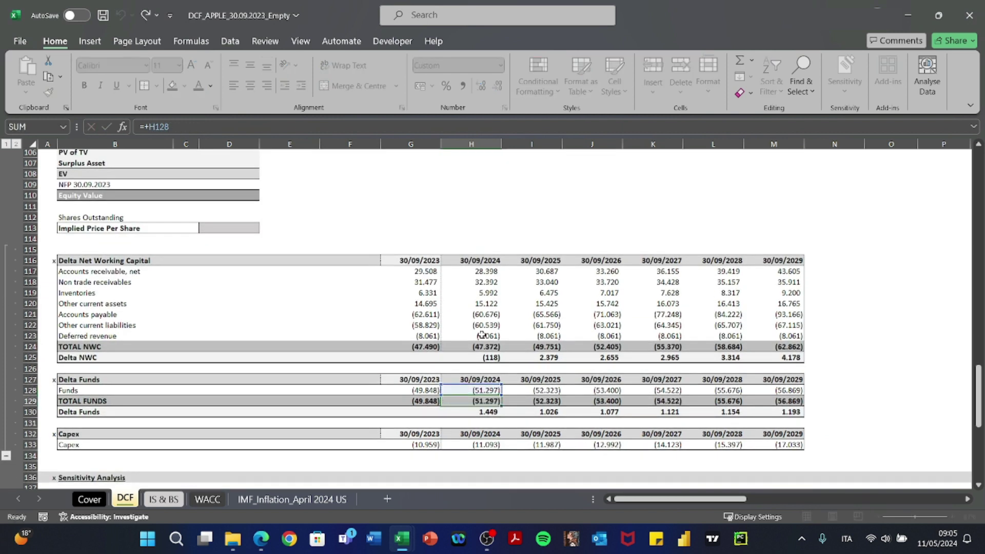
pyautogui.press('Down')
pyautogui.press('Right')
pyautogui.press('Right')
pyautogui.press('F2')
pyautogui.press('Tab')
pyautogui.press('F2')
pyautogui.press('Tab')
pyautogui.press('F2')
pyautogui.press('Tab')
pyautogui.press('F2')
pyautogui.press('Escape')
pyautogui.press('Left')
pyautogui.press('Left')
pyautogui.press('Left')
pyautogui.press('Left')
pyautogui.press('Left')
pyautogui.press('F2')
pyautogui.press('Tab')
pyautogui.press('F2')
pyautogui.press('Tab')
pyautogui.press('F2')
pyautogui.press('Tab')
pyautogui.press('F2')
pyautogui.press('Tab')
pyautogui.press('F2')
pyautogui.press('Tab')
pyautogui.press('Left')
pyautogui.press('Left')
pyautogui.press('Left')
pyautogui.press('Left')
pyautogui.press('Left')
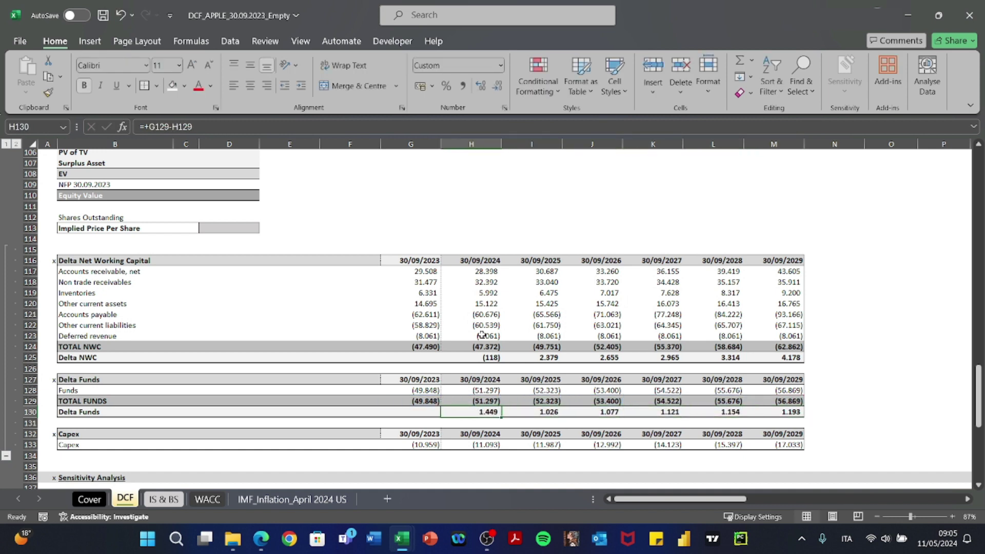
# Check year by year that the Delta Funds formulas in row 130 subtract current TOTAL FUNDS from the prior year.
pyautogui.press('Down')
pyautogui.press('Down')
pyautogui.press('Down')
pyautogui.press('Down')
pyautogui.press('Down')
pyautogui.press('F2')
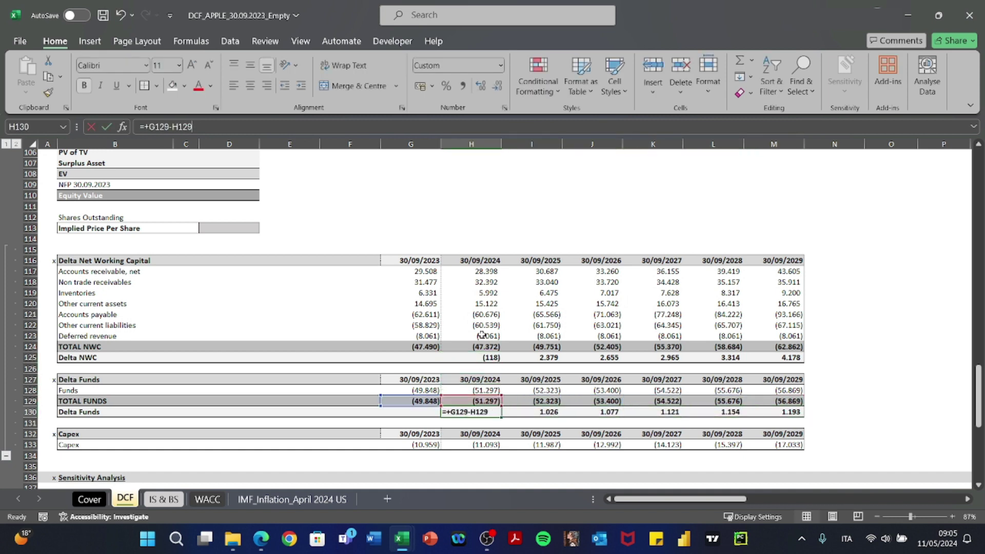
pyautogui.press('Tab')
pyautogui.press('F2')
pyautogui.press('Tab')
pyautogui.press('F2')
pyautogui.press('Tab')
pyautogui.press('F2')
pyautogui.press('Tab')
pyautogui.press('Right')
pyautogui.press('Left')
pyautogui.press('Left')
pyautogui.press('Left')
pyautogui.press('Left')
pyautogui.press('Left')
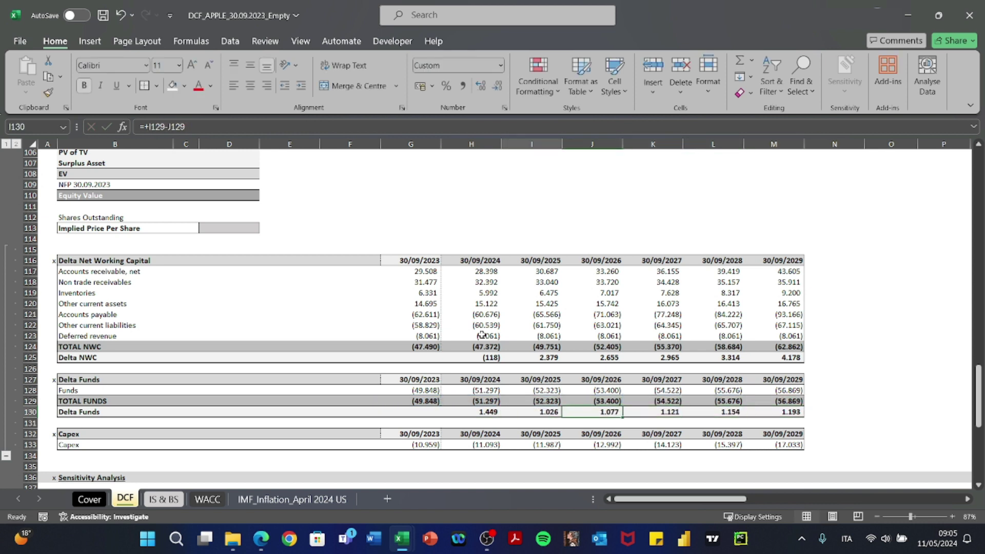
# Link the 2024 Δ Funds cell H92 to the Delta Funds schedule with =+H130.
pyautogui.press('Up')
pyautogui.press('Up')
pyautogui.press('Up')
pyautogui.hotkey('ctrl', 'Up')
pyautogui.hotkey('ctrl', 'Up')
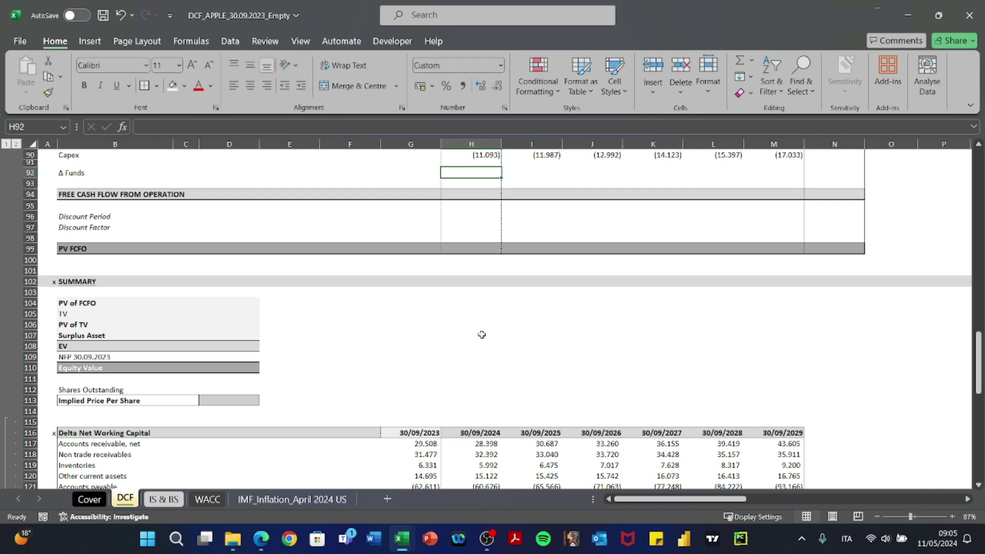
pyautogui.write('+')
pyautogui.hotkey('ctrl', 'Down')
pyautogui.hotkey('ctrl', 'Down')
pyautogui.hotkey('ctrl', 'Down')
pyautogui.hotkey('ctrl', 'Down')
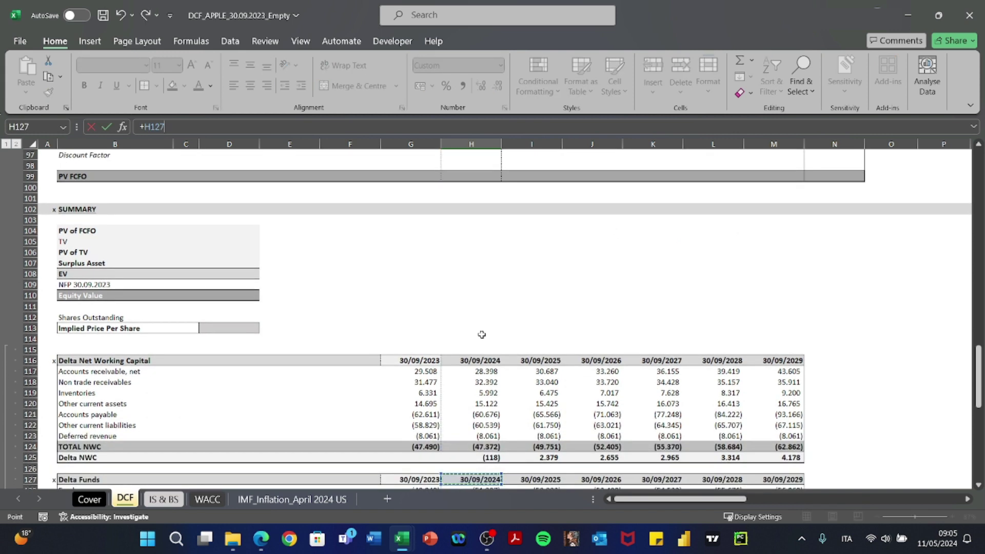
pyautogui.press('Return')
pyautogui.press('Up')
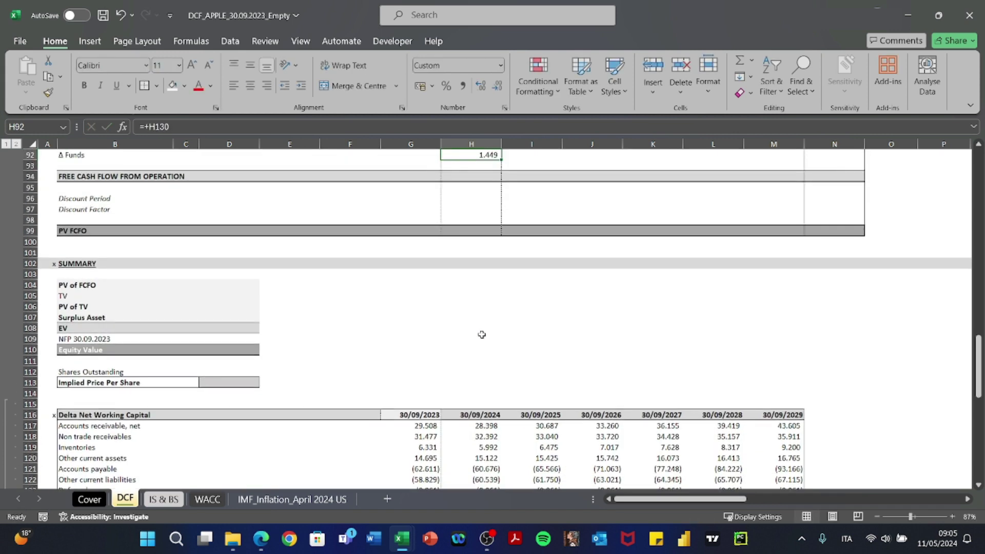
# Copy the Δ Funds link from H92 across I92:M92 for 2025 to 2029.
pyautogui.hotkey('ctrl', 'c')
pyautogui.press('Right')
pyautogui.hotkey('shift', 'Right')
pyautogui.hotkey('shift', 'Right')
pyautogui.hotkey('shift', 'Right')
pyautogui.hotkey('shift', 'Right')
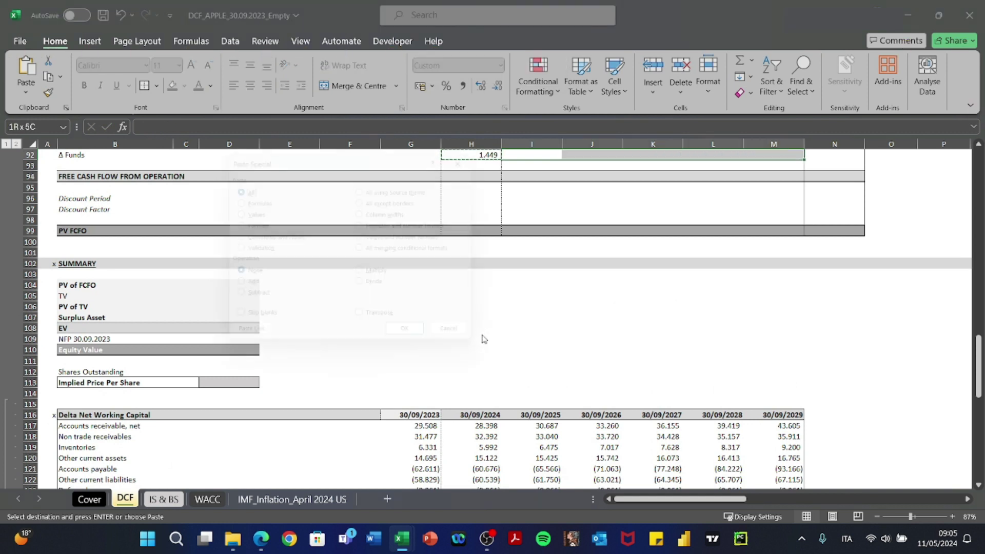
pyautogui.press('Return')
# Review the cash flow lines from D&A to Δ Funds and go to the 2024 Free Cash Flow From Operation cell H94.
pyautogui.press('Up')
pyautogui.press('Up')
pyautogui.press('Up')
pyautogui.press('Up')
pyautogui.press('Up')
pyautogui.press('Up')
pyautogui.press('Up')
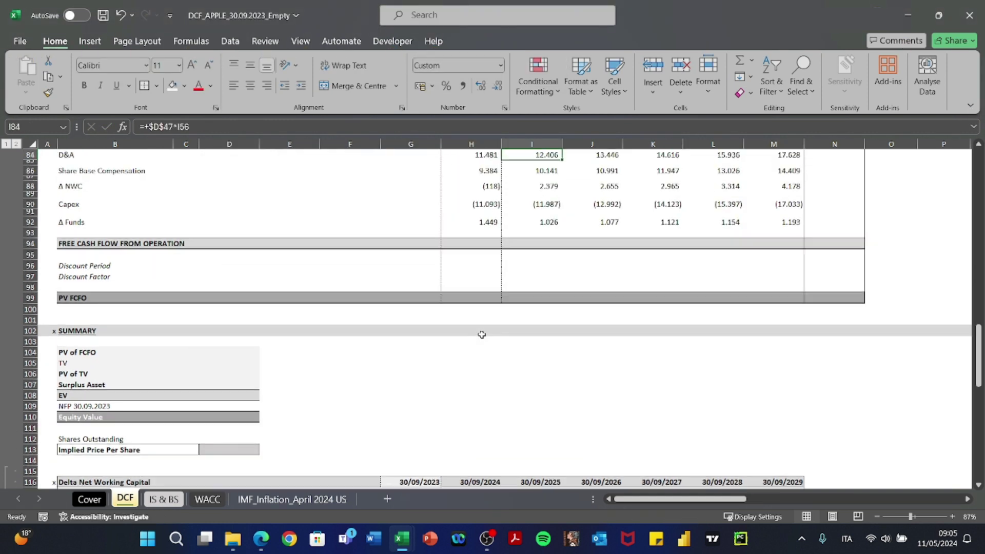
pyautogui.press('Left')
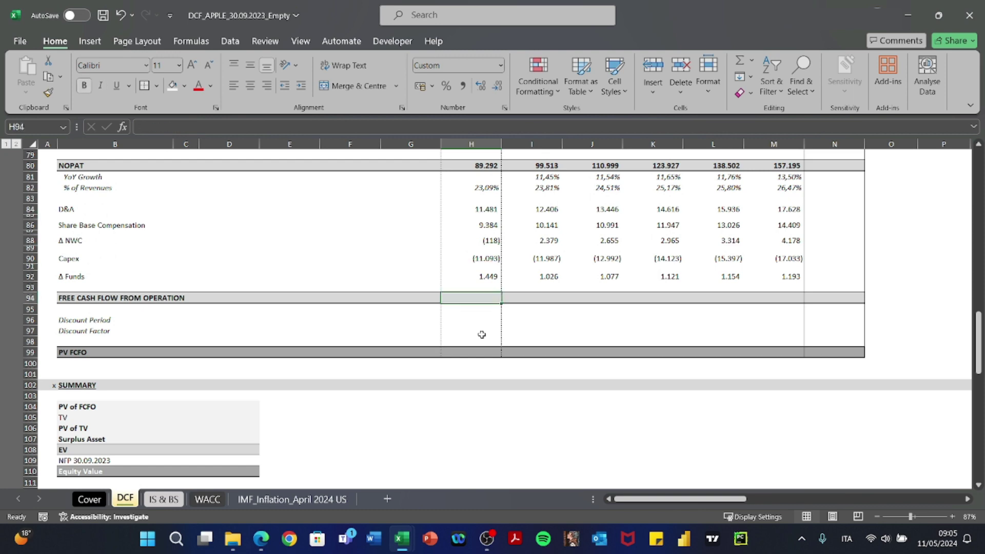